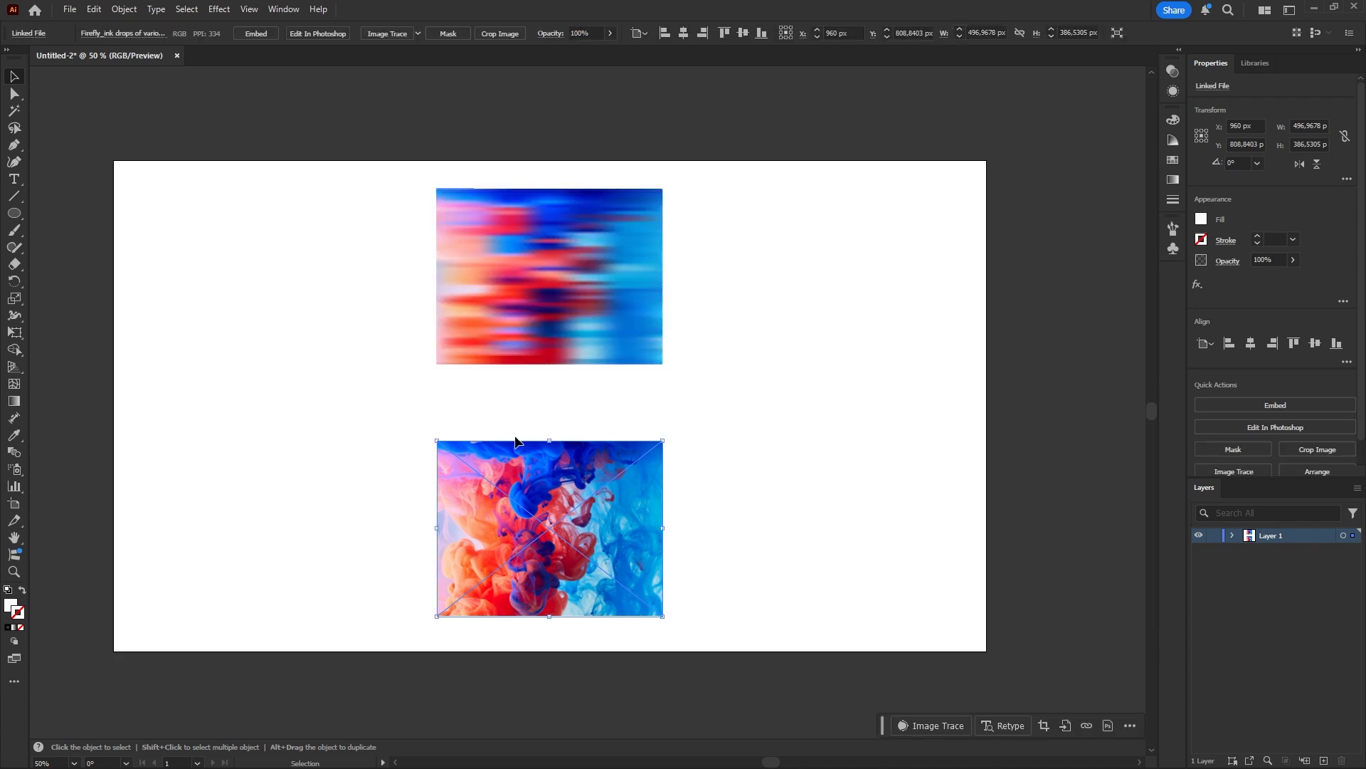
Convert the lower ink image into a gradient mesh with 50 rows, 11 columns and Flat appearance
click(125, 10)
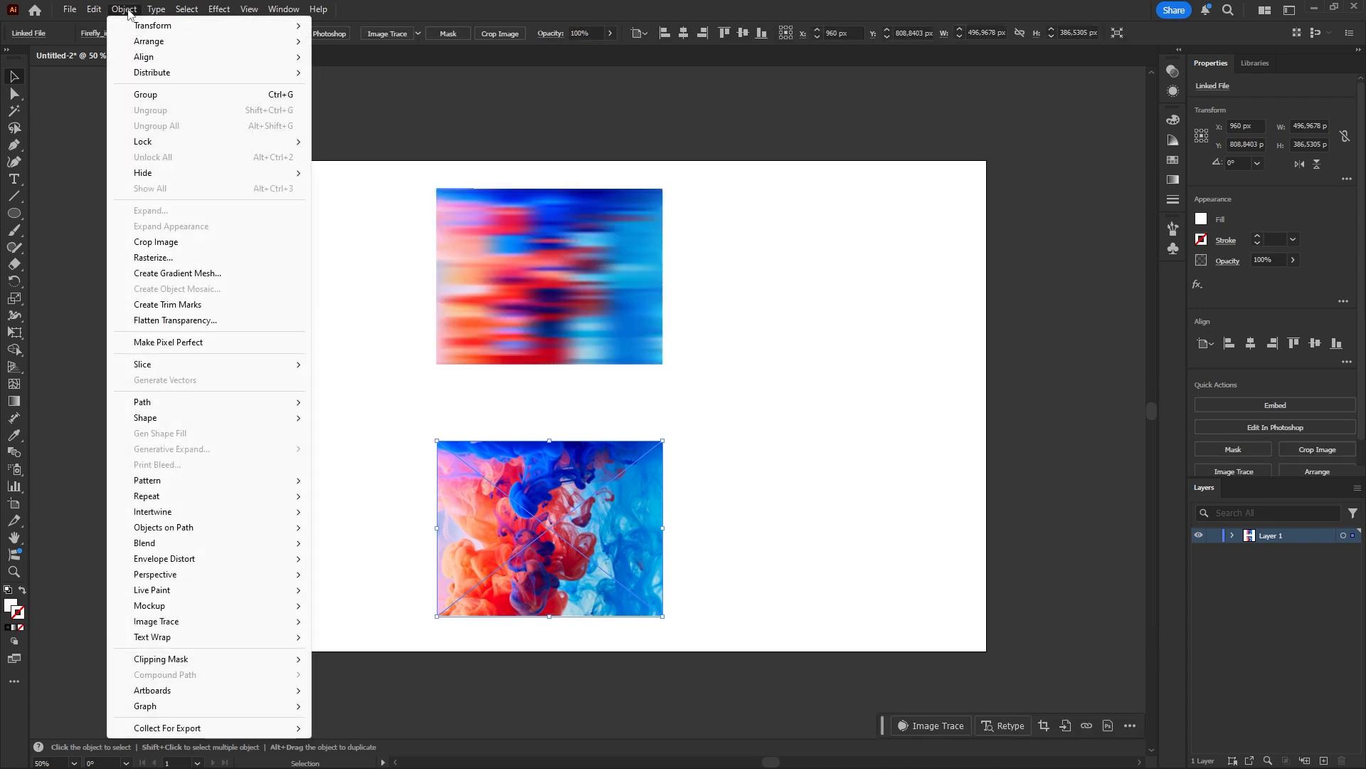
click(221, 277)
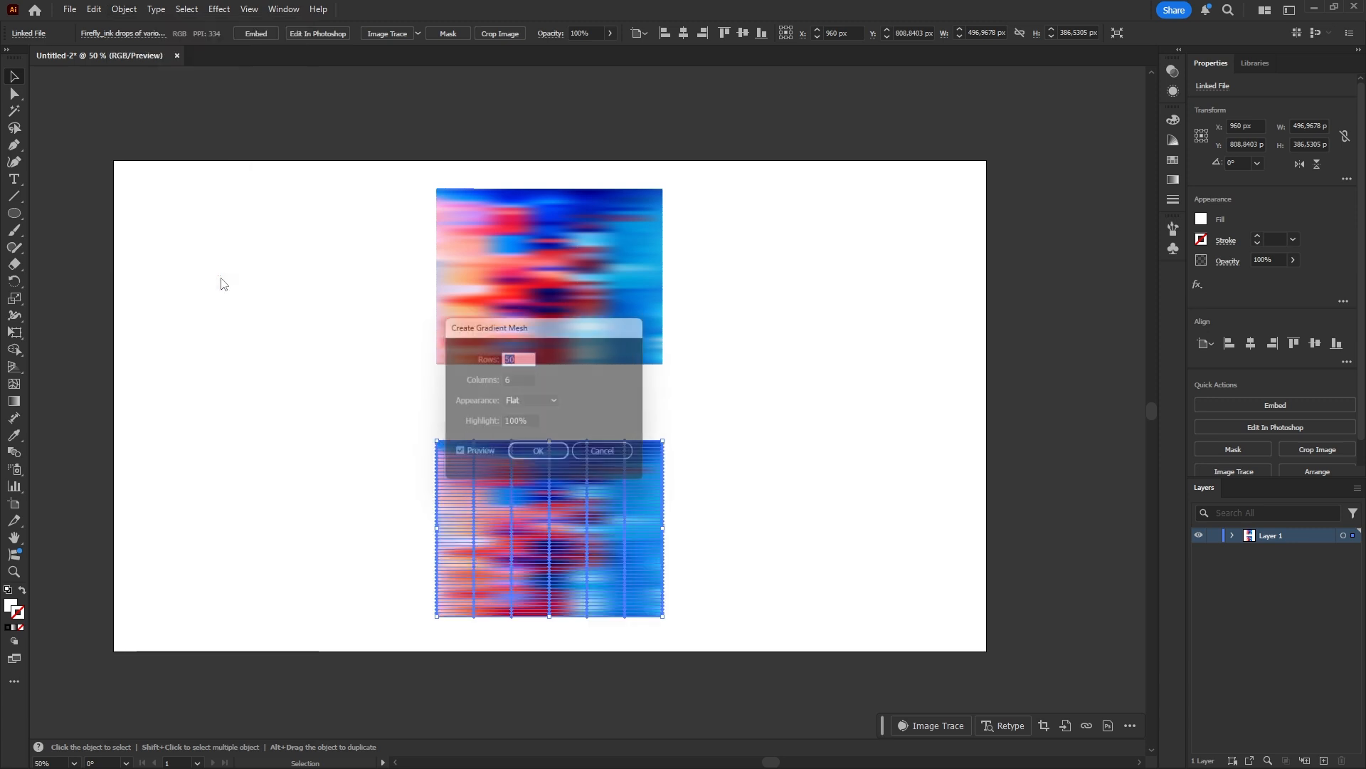
click(519, 378)
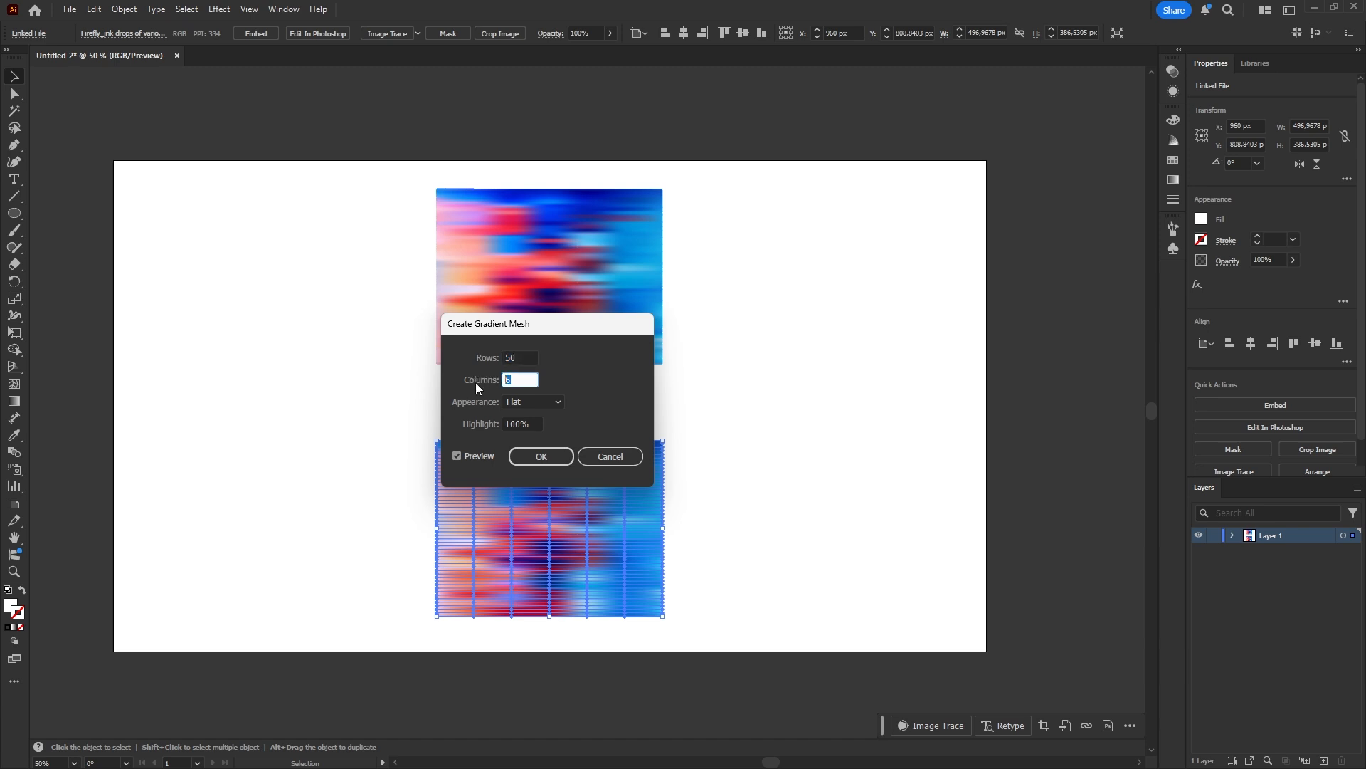
text(11)
click(542, 459)
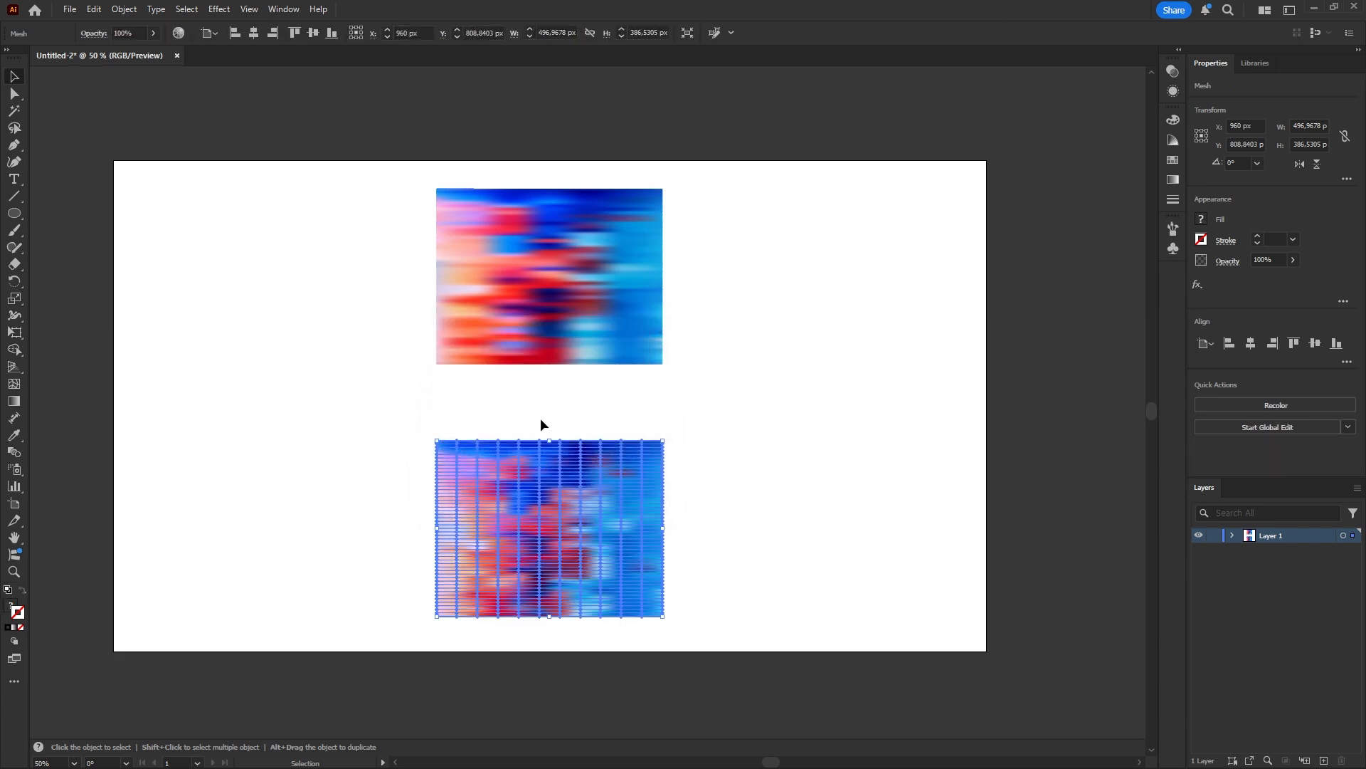
click(533, 405)
drag(354, 261, 643, 525)
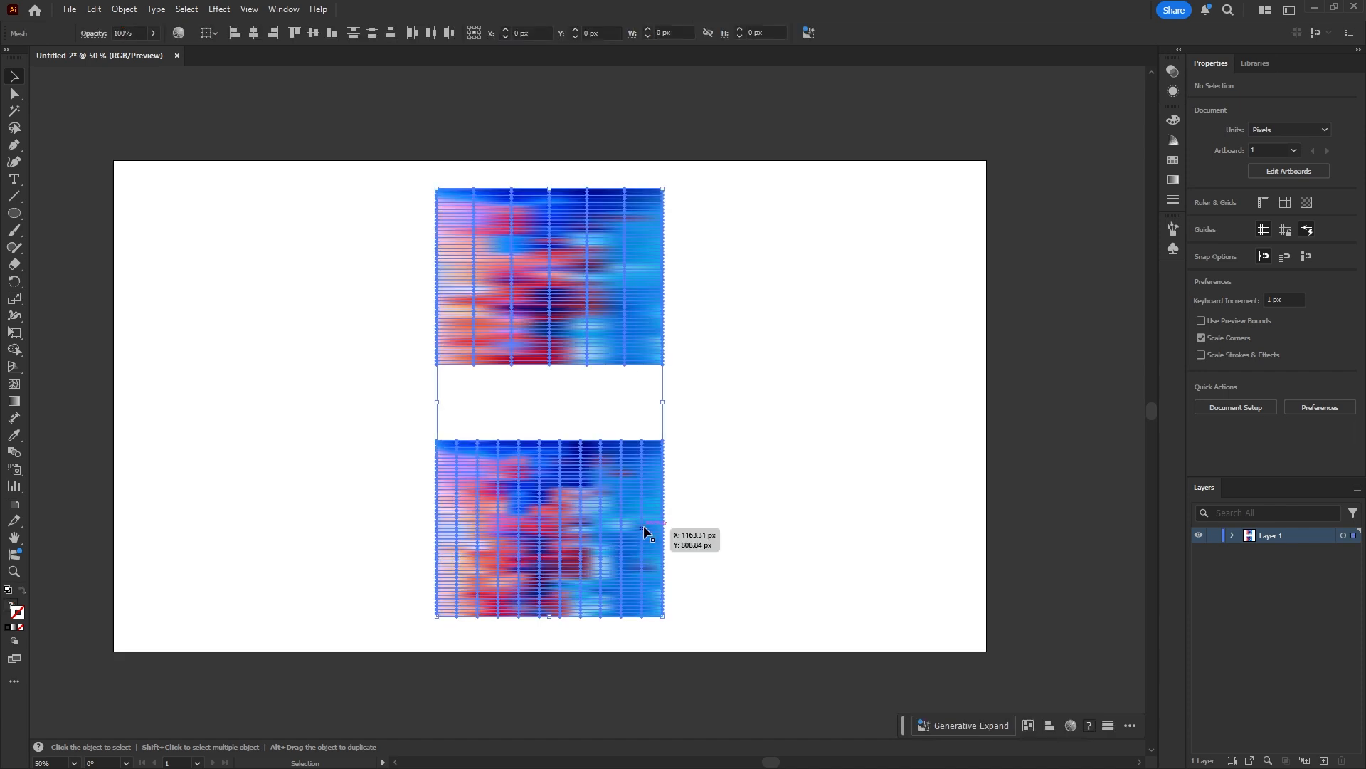
click(588, 385)
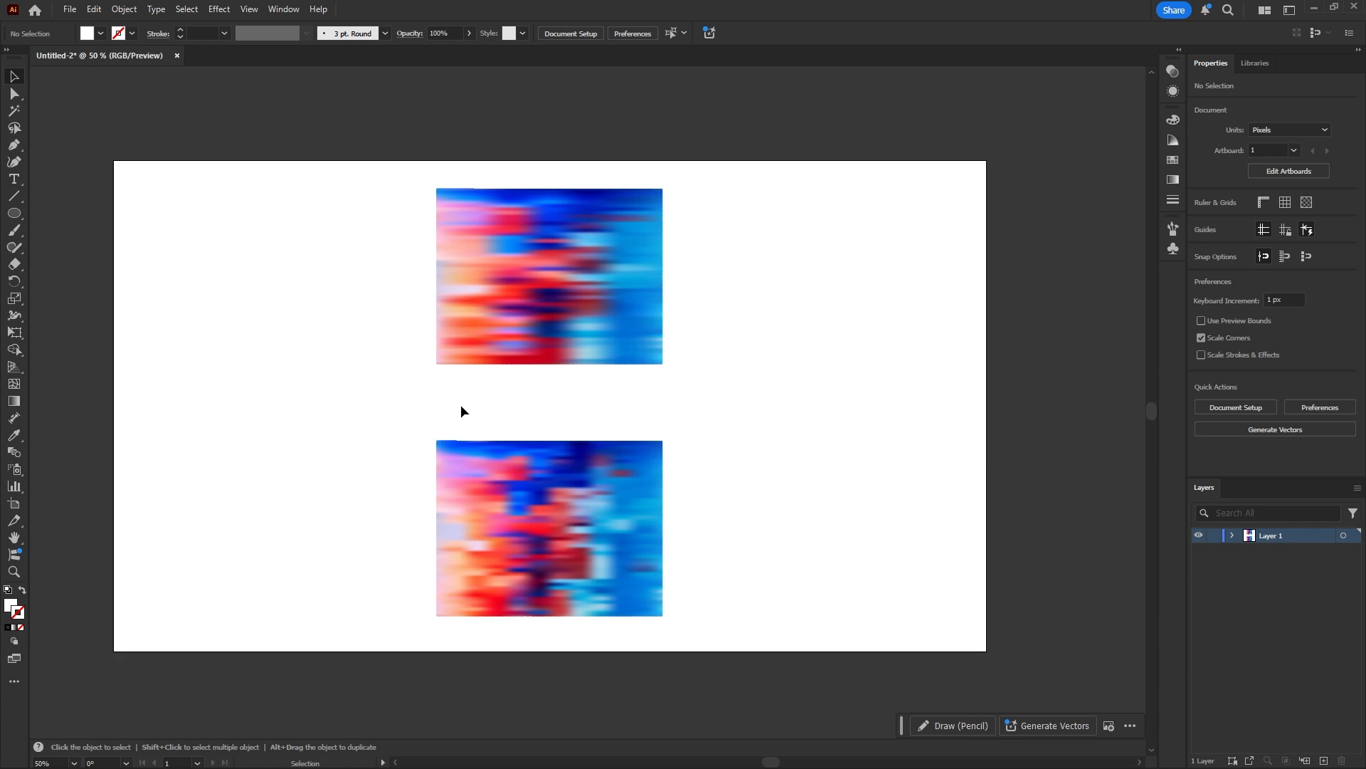
Apply a horizontal Arc warp with 100% bend to the upper mesh
click(461, 341)
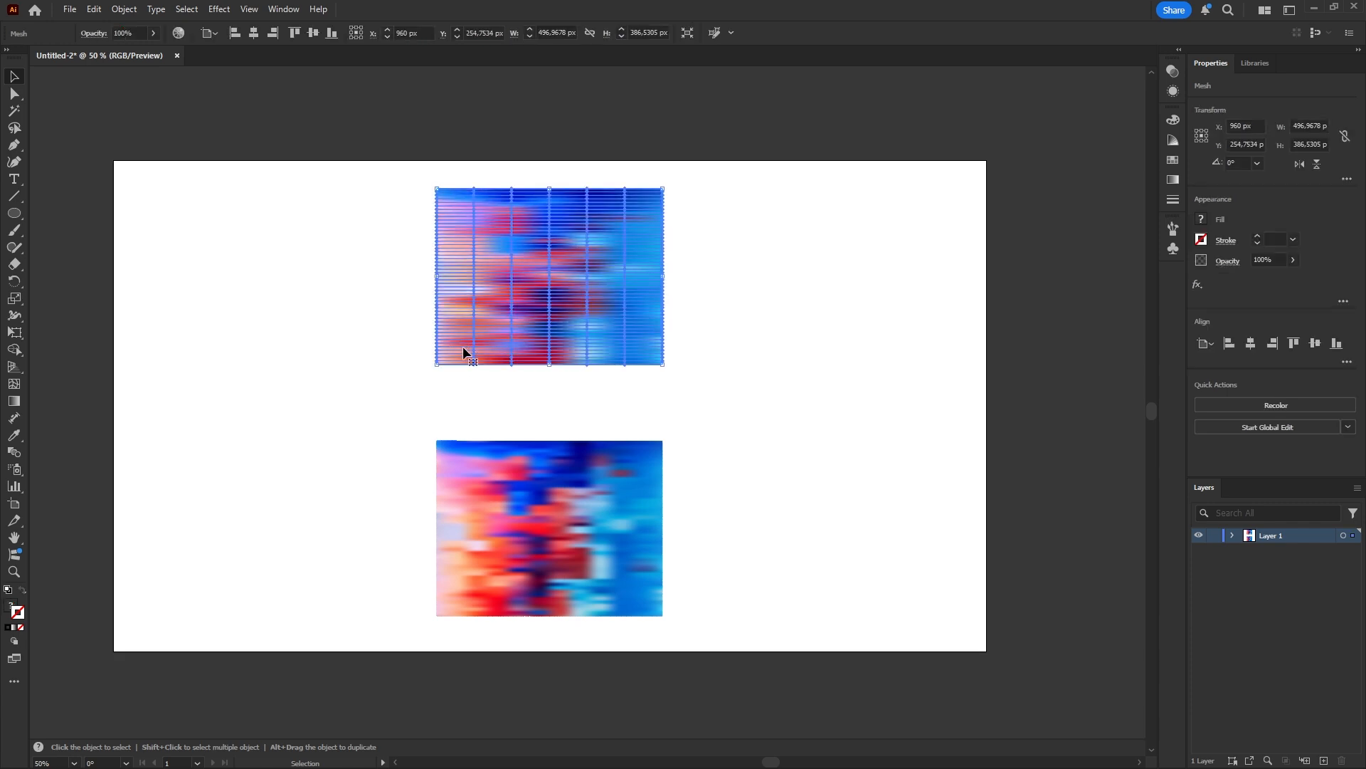
click(218, 15)
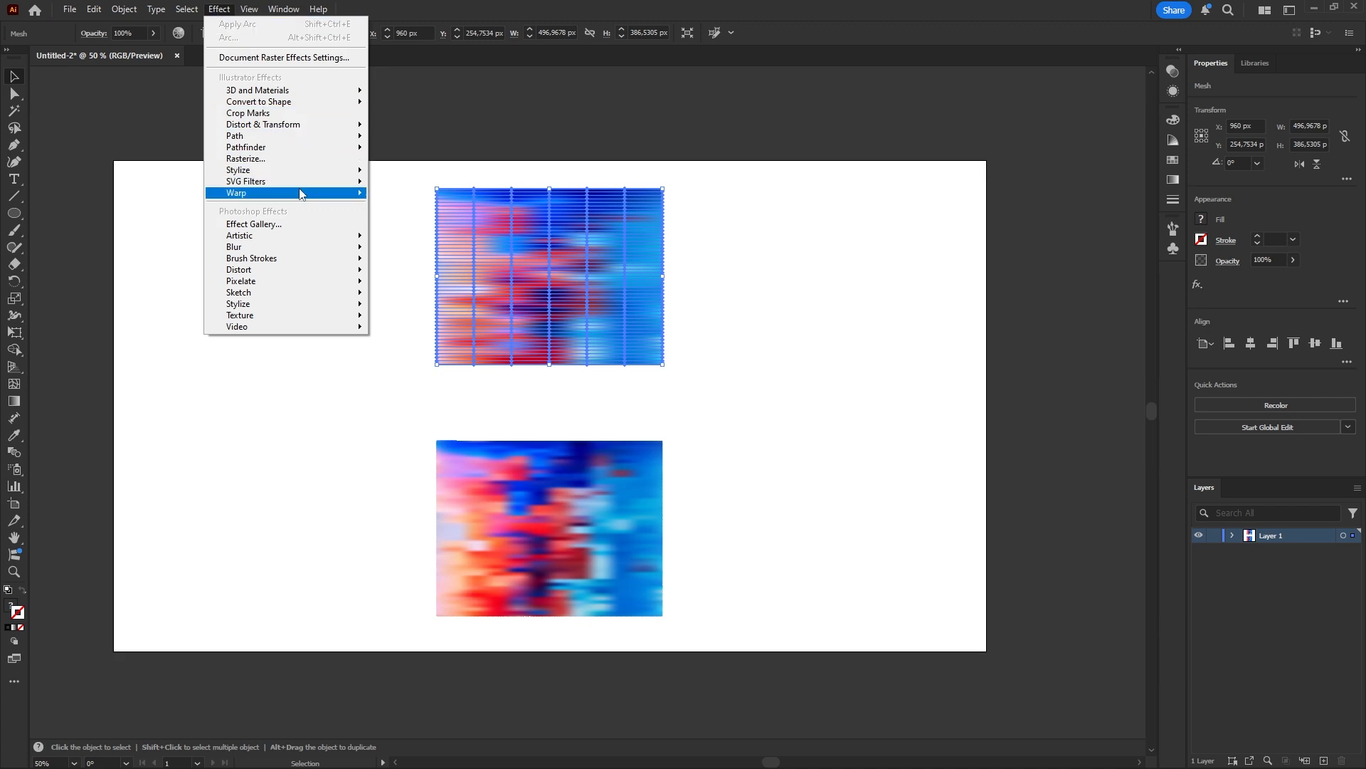
mouse_move(330, 192)
click(456, 192)
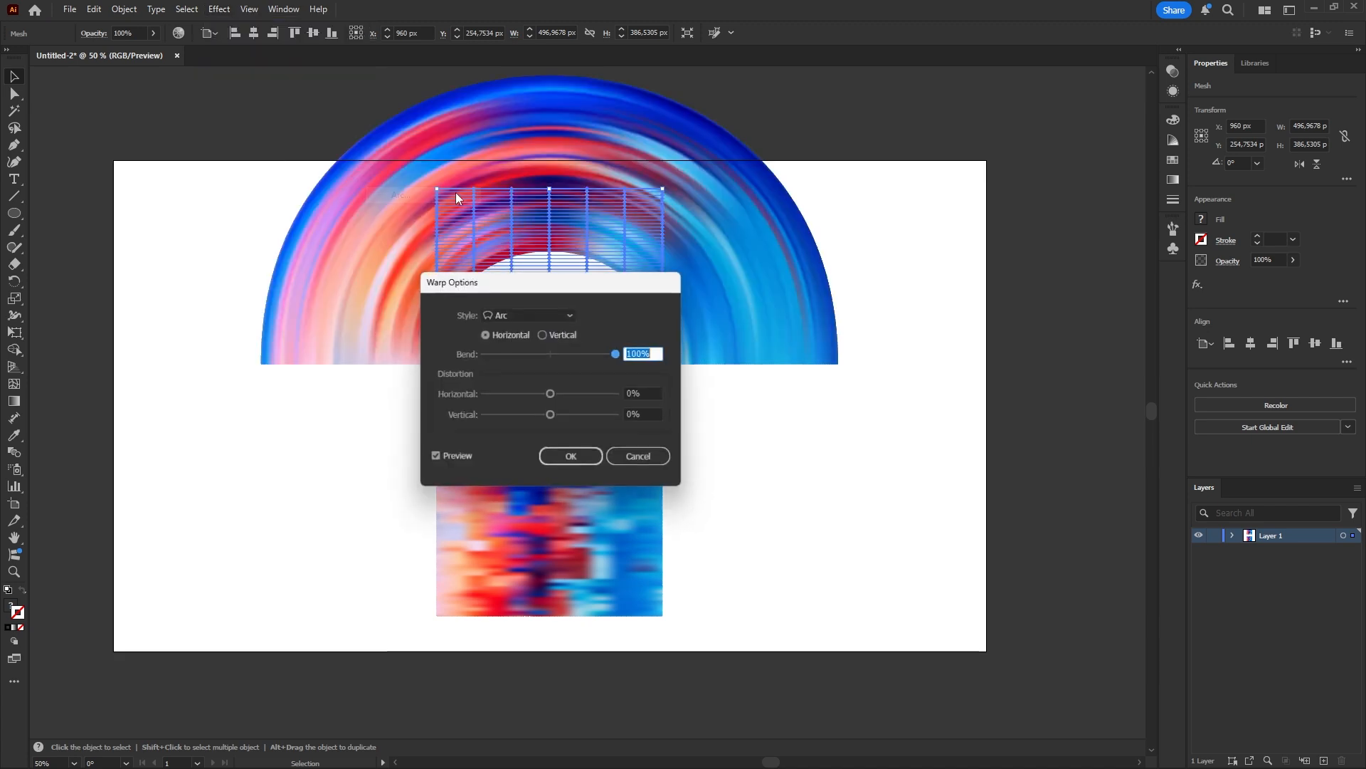
click(512, 333)
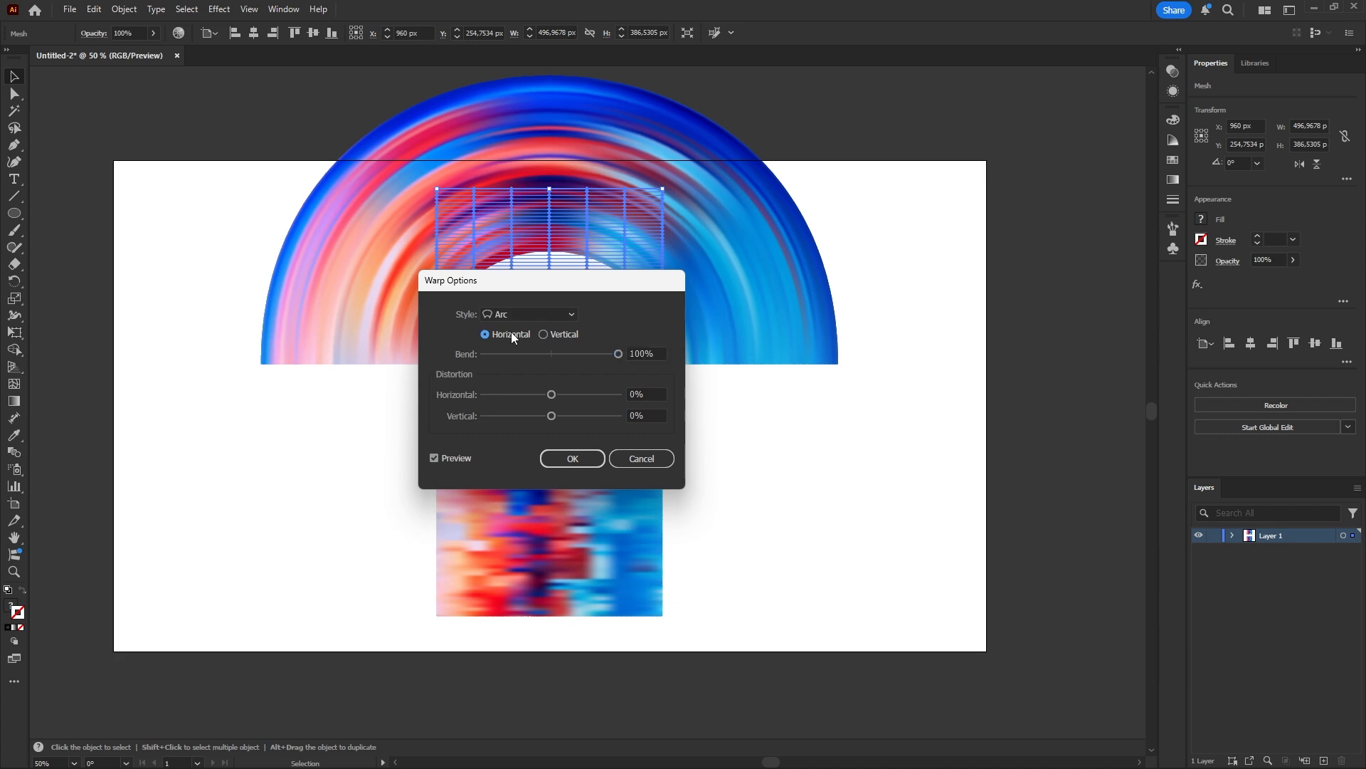
drag(564, 354, 615, 361)
click(574, 458)
Apply the same horizontal Arc warp with 100% bend and no distortion to the lower mesh
click(577, 462)
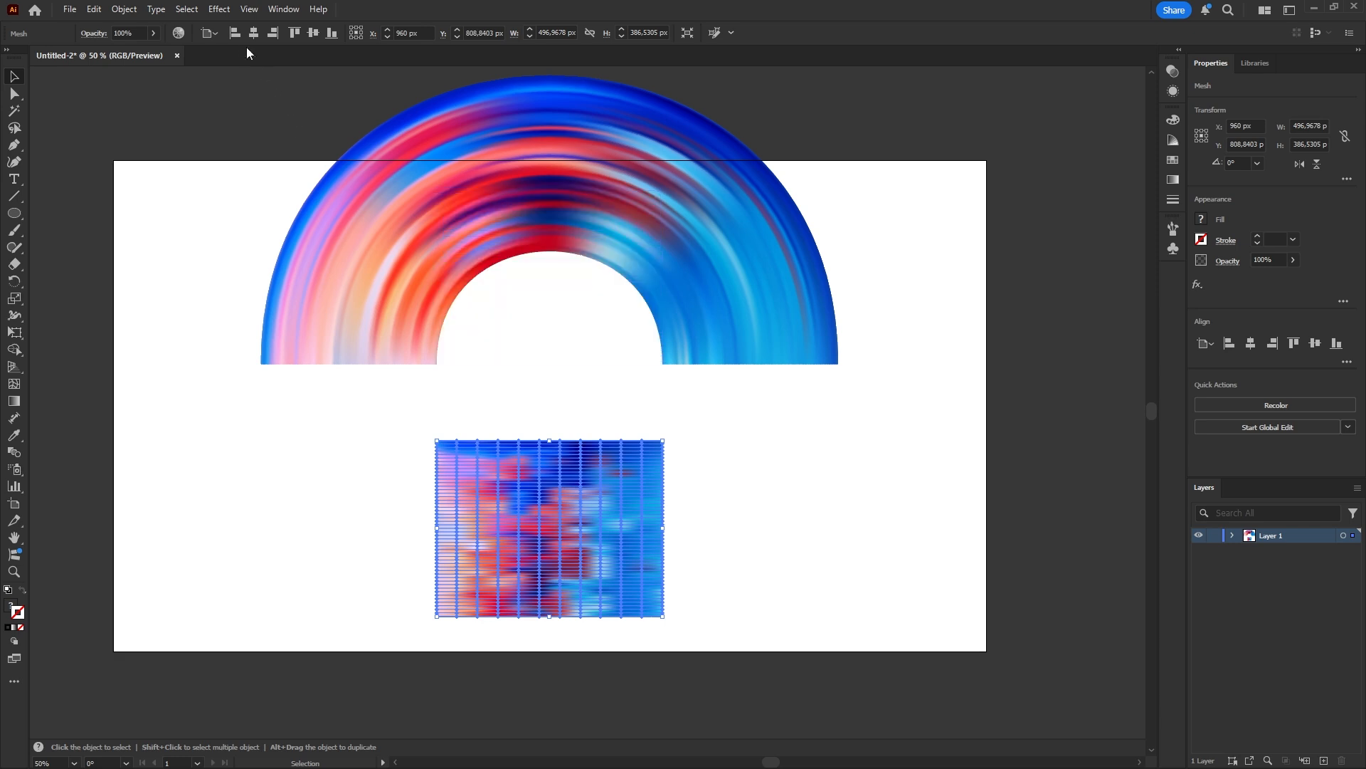
click(220, 10)
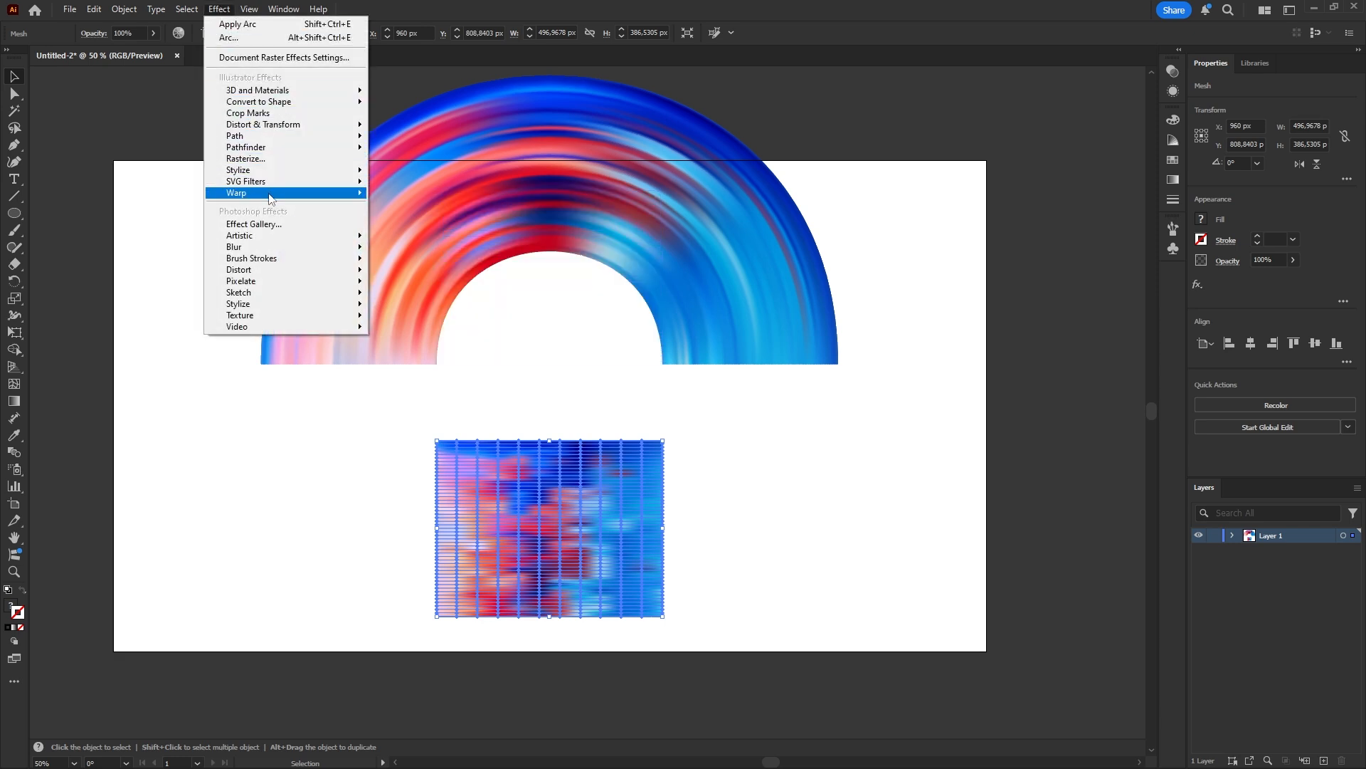
mouse_move(299, 192)
click(389, 194)
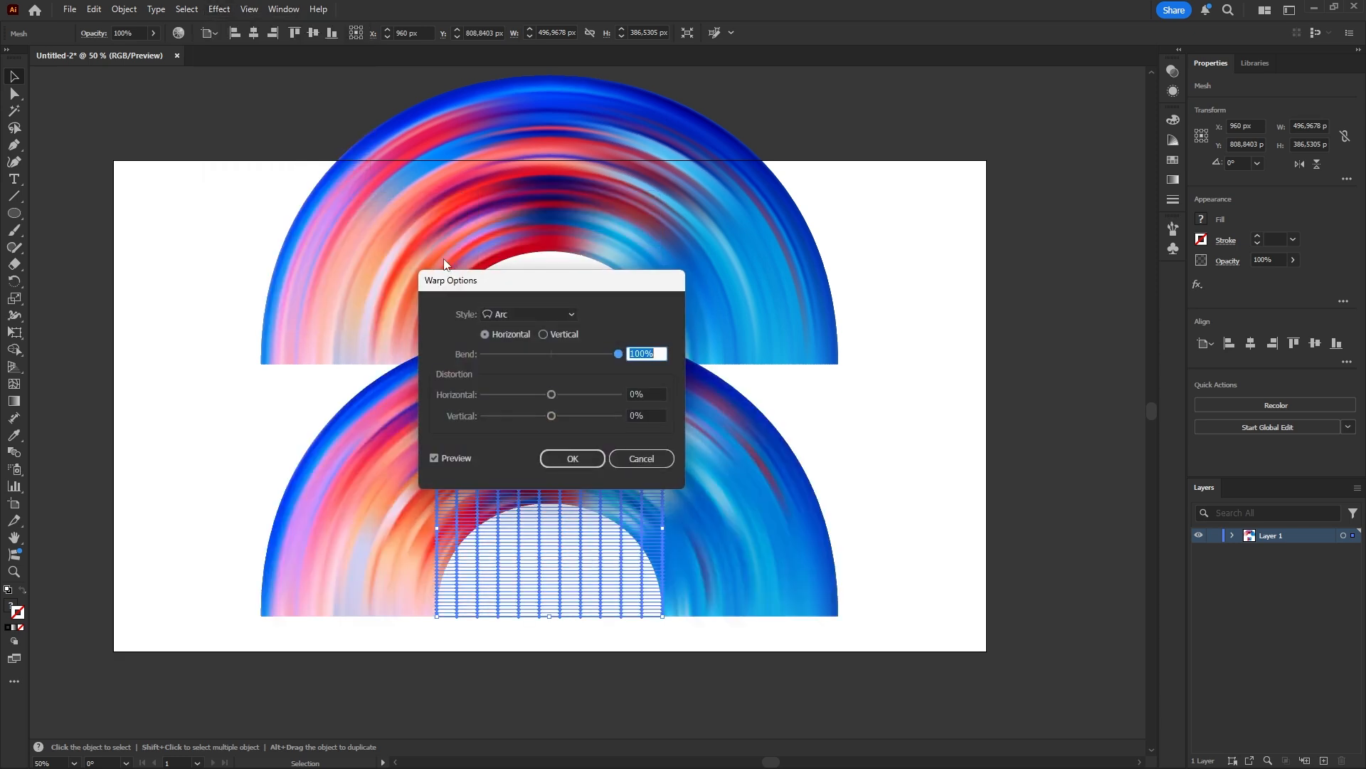
click(582, 454)
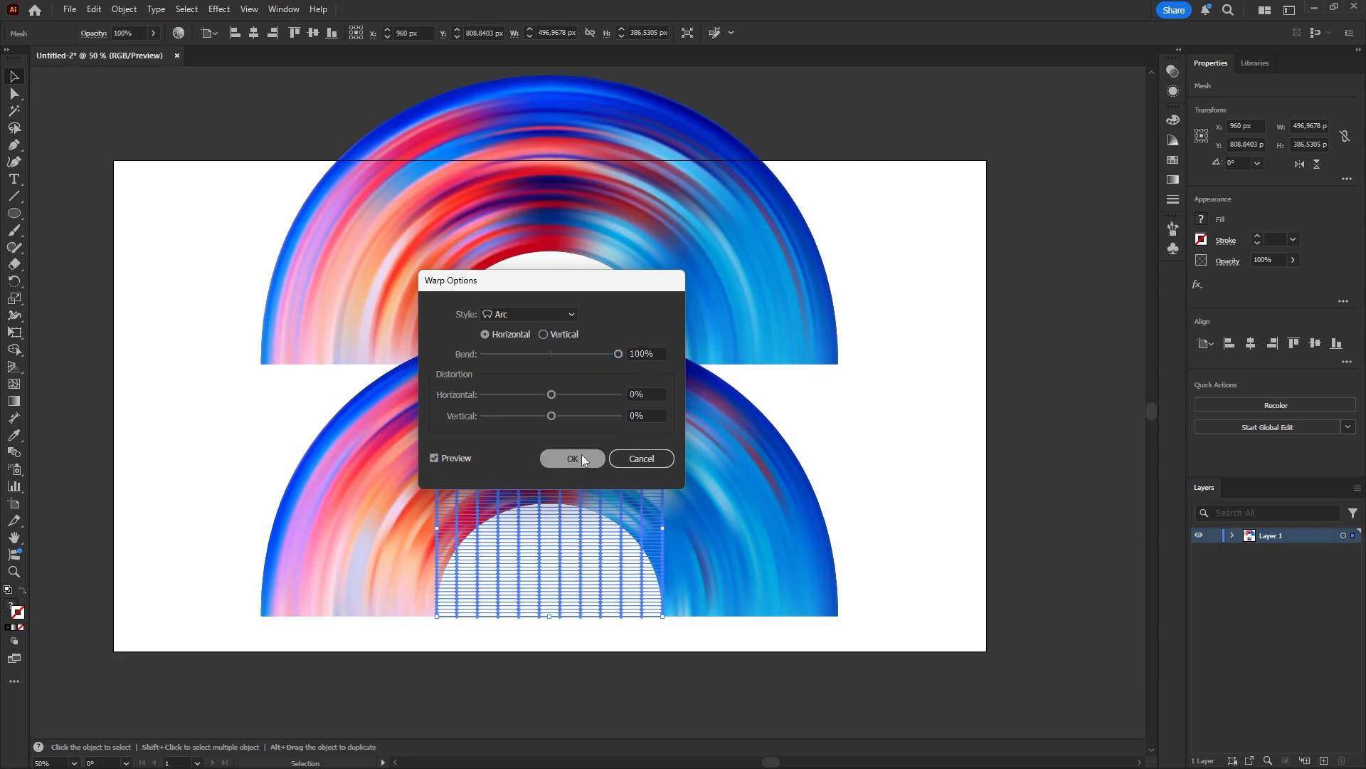
click(844, 409)
drag(916, 463, 87, 151)
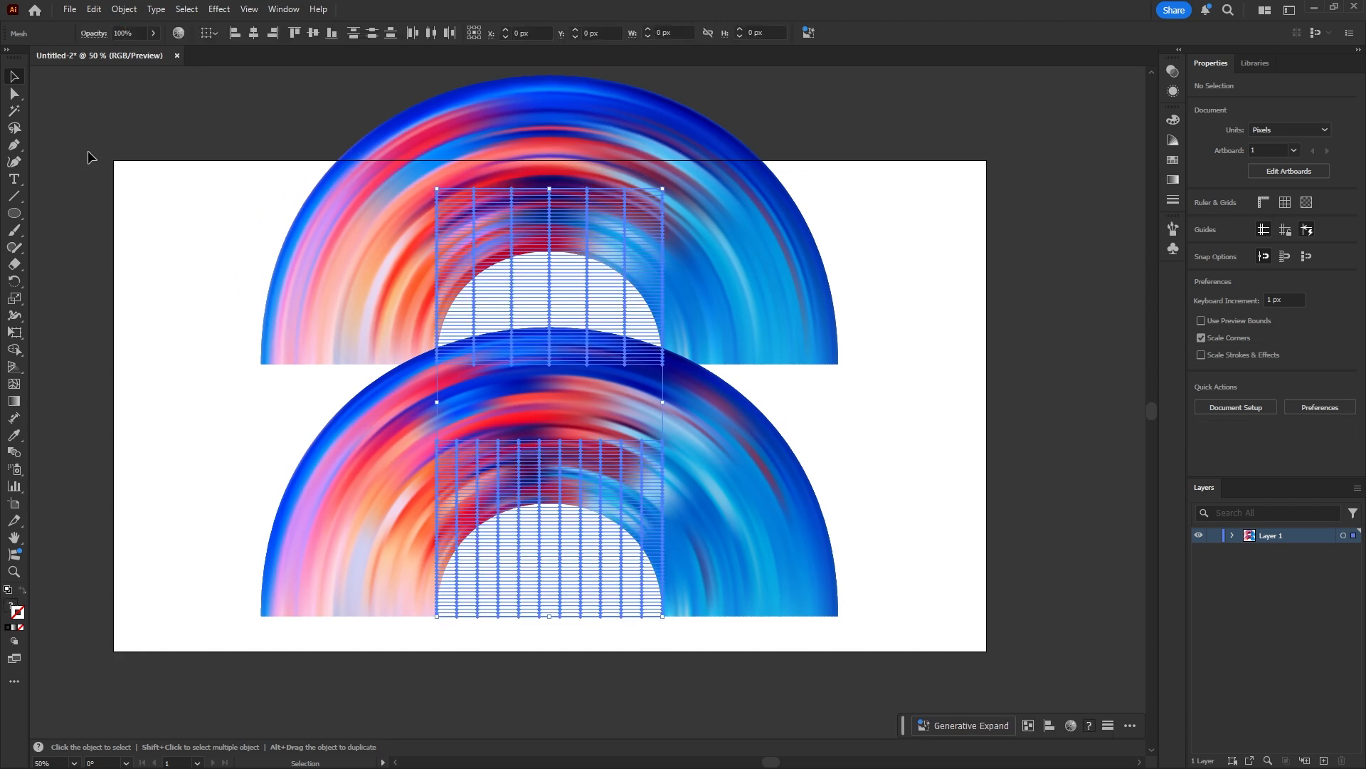
click(209, 219)
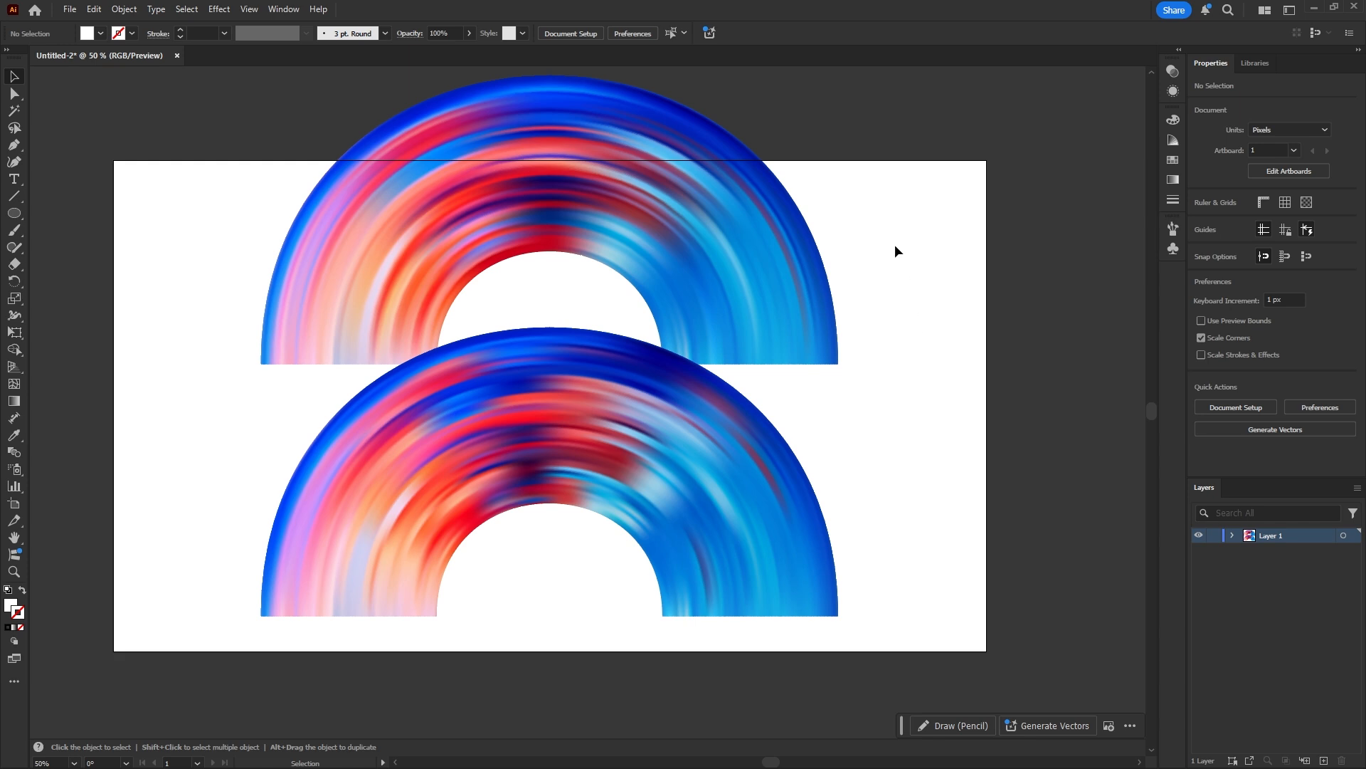
Scale both warped meshes non-uniformly to 5% horizontal and 100% vertical
drag(885, 212, 391, 514)
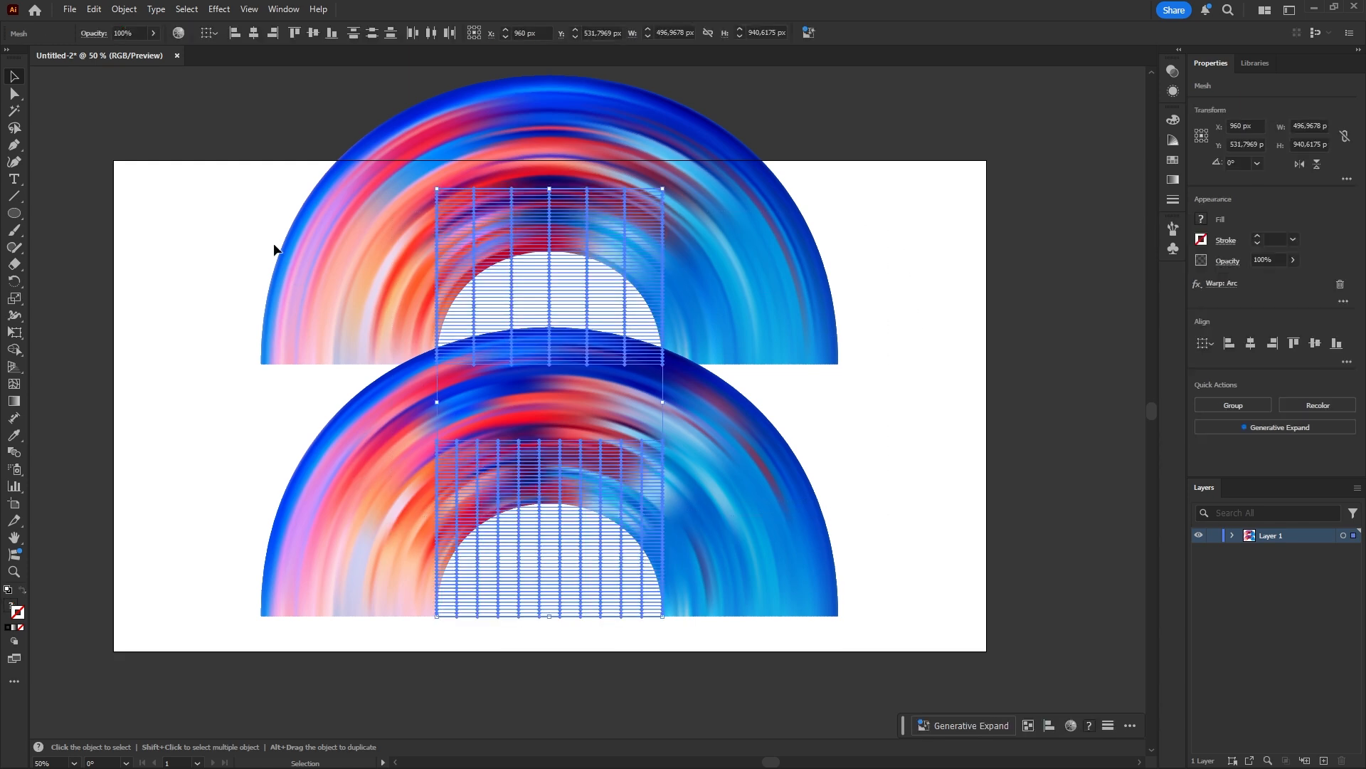
click(124, 9)
mouse_move(128, 26)
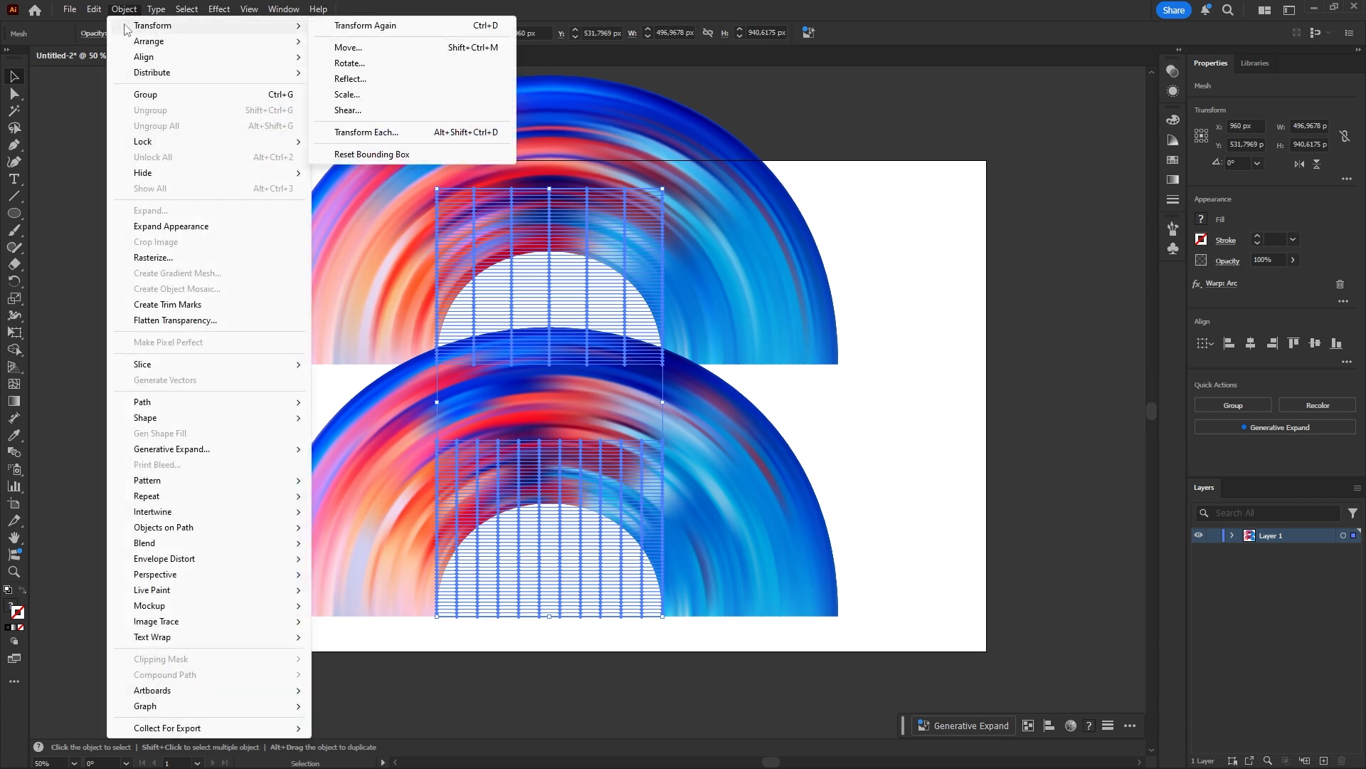
click(373, 97)
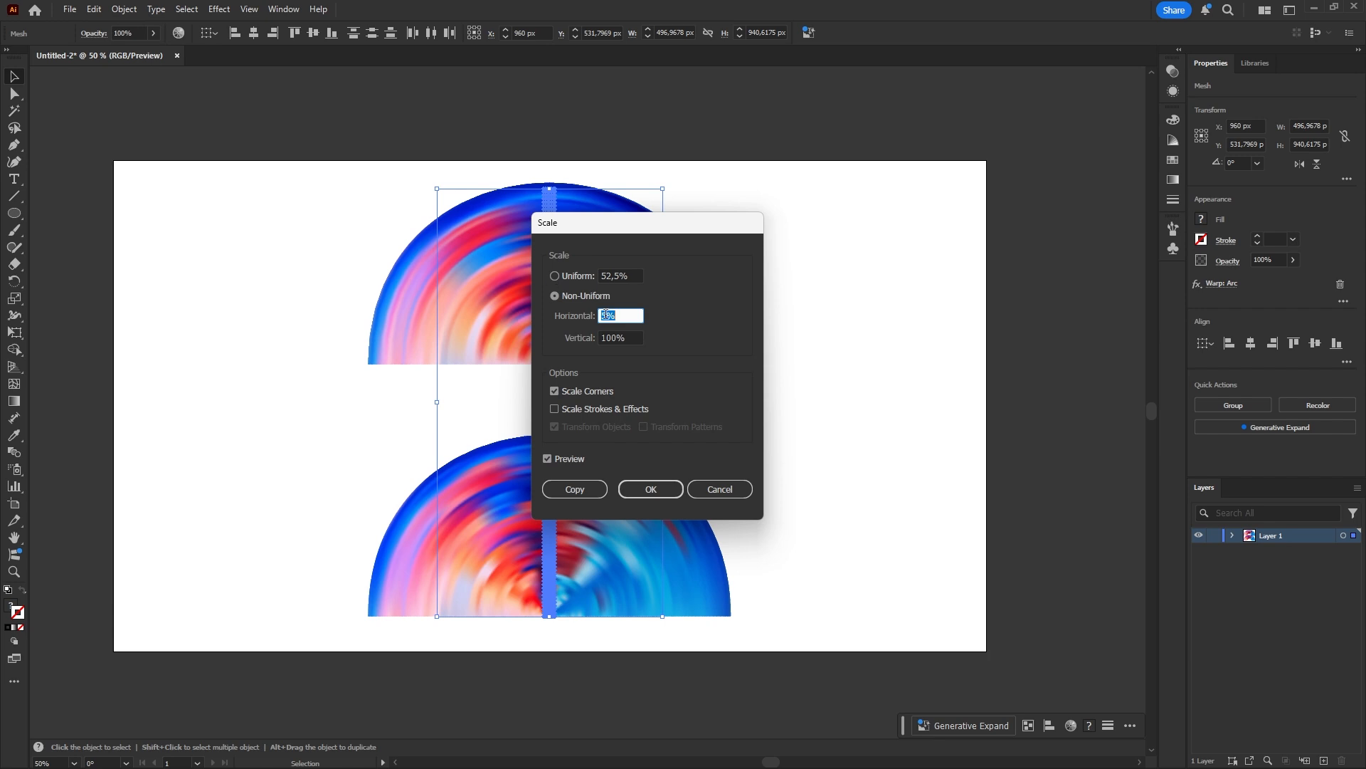
text(5)
click(617, 339)
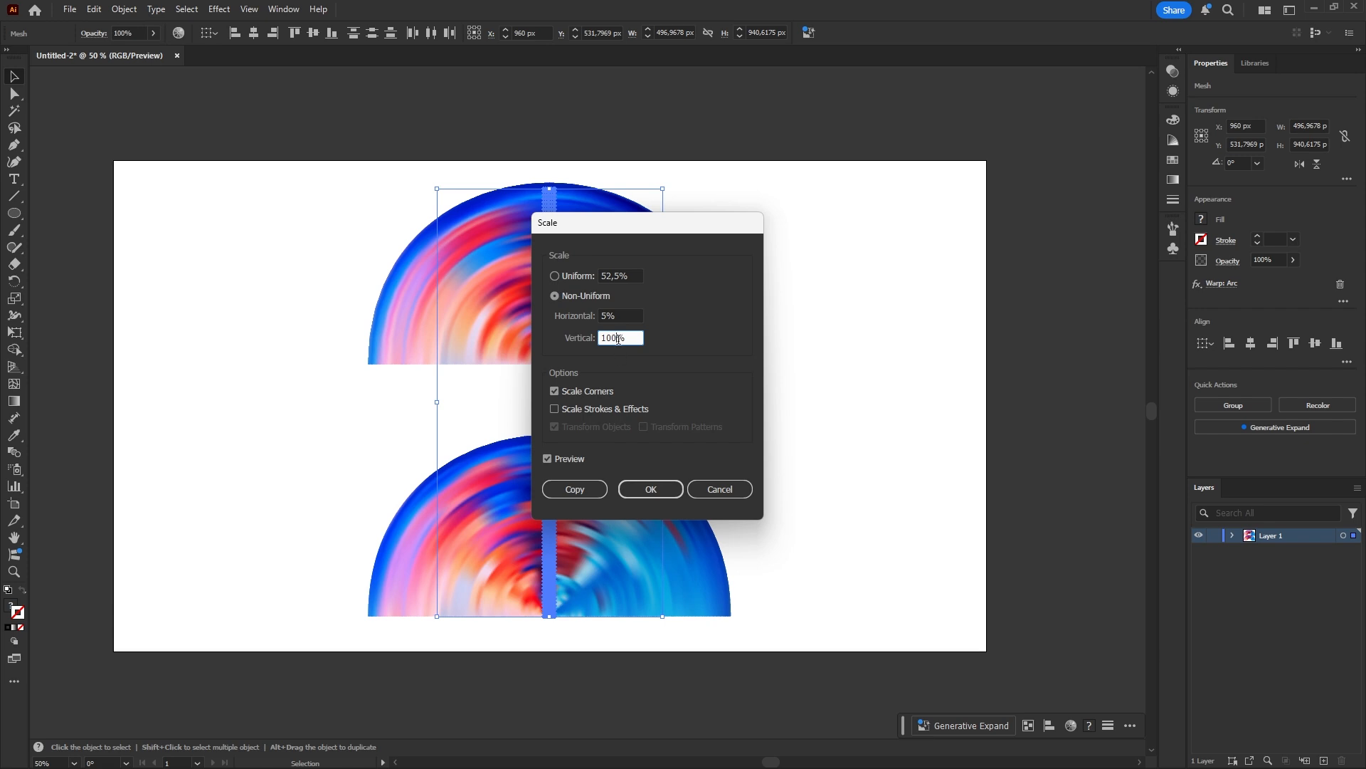
click(667, 490)
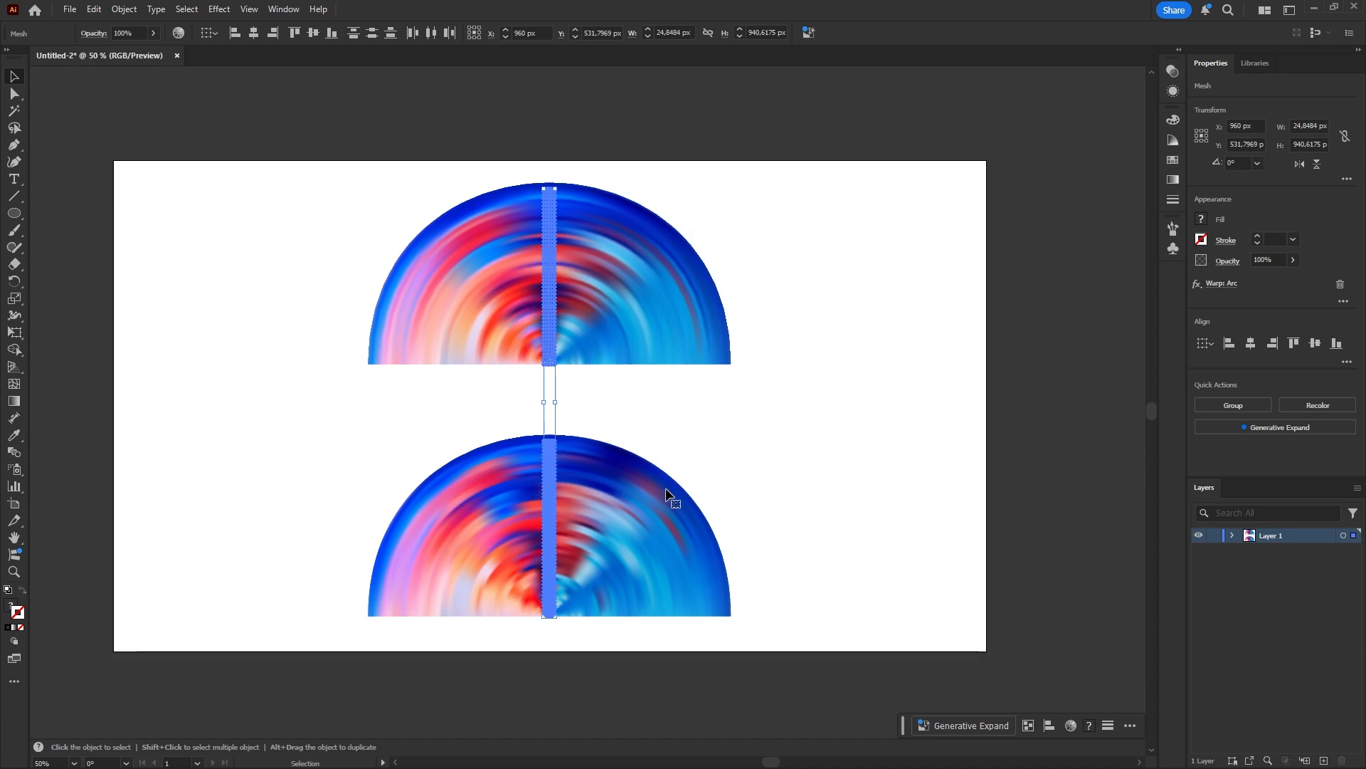
Move the lower half-disc up so it sits just below the upper one
click(686, 441)
drag(548, 489, 548, 447)
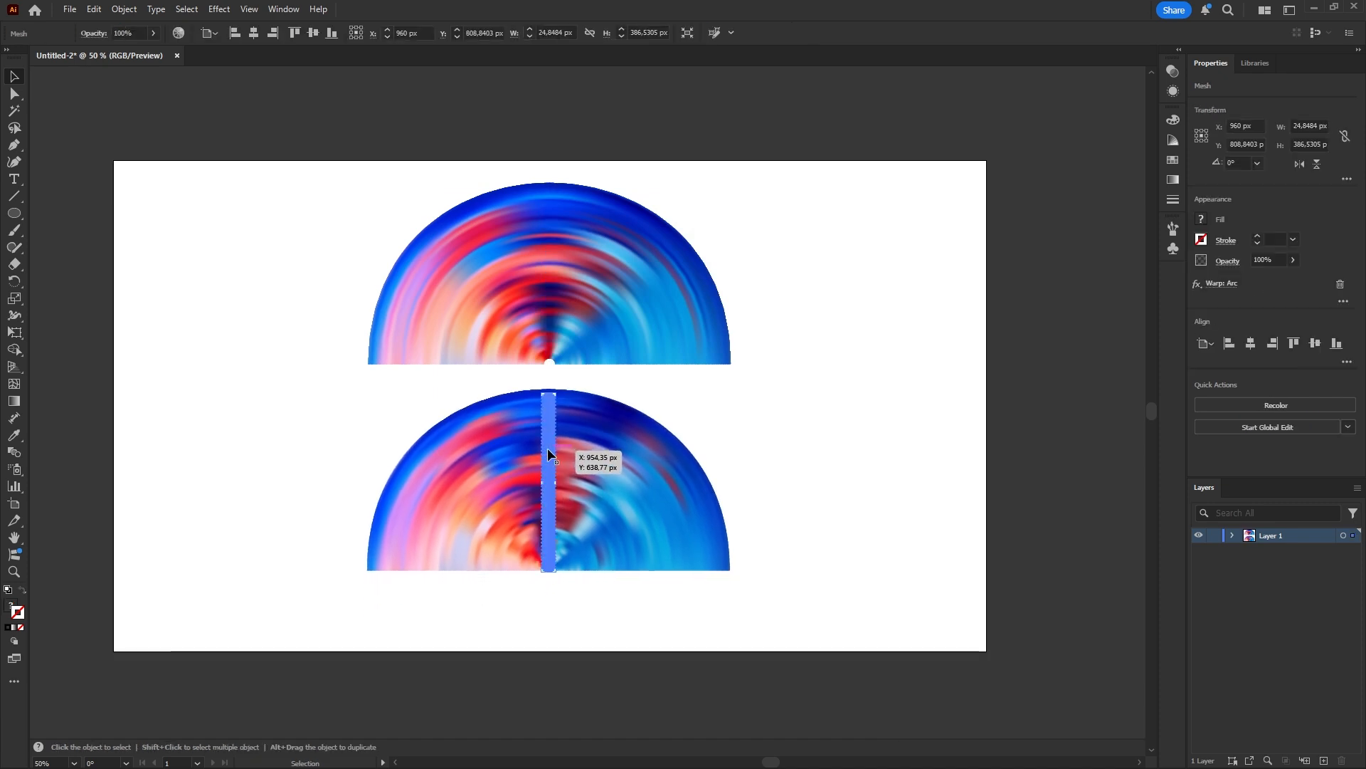
click(812, 445)
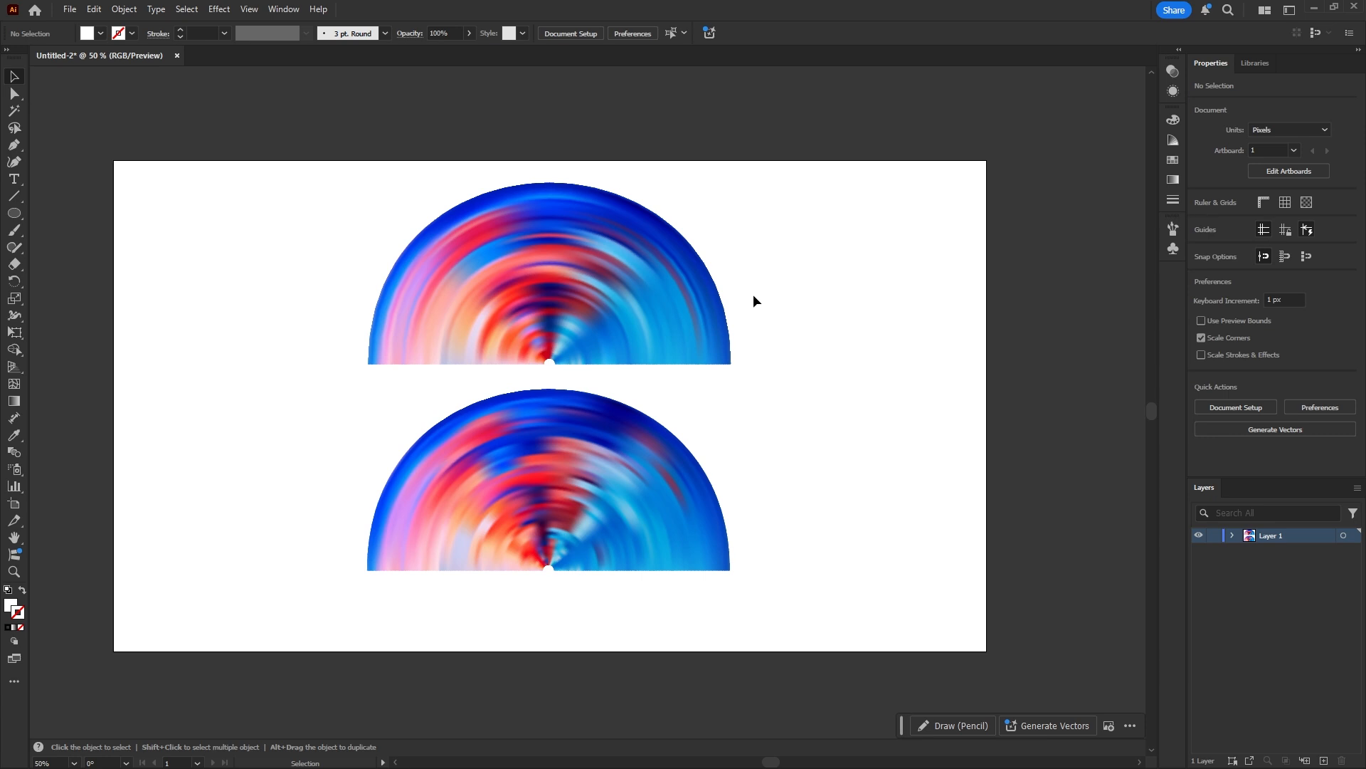
Expand the appearance of both half-discs so the Arc warp becomes real mesh geometry
drag(758, 272, 472, 535)
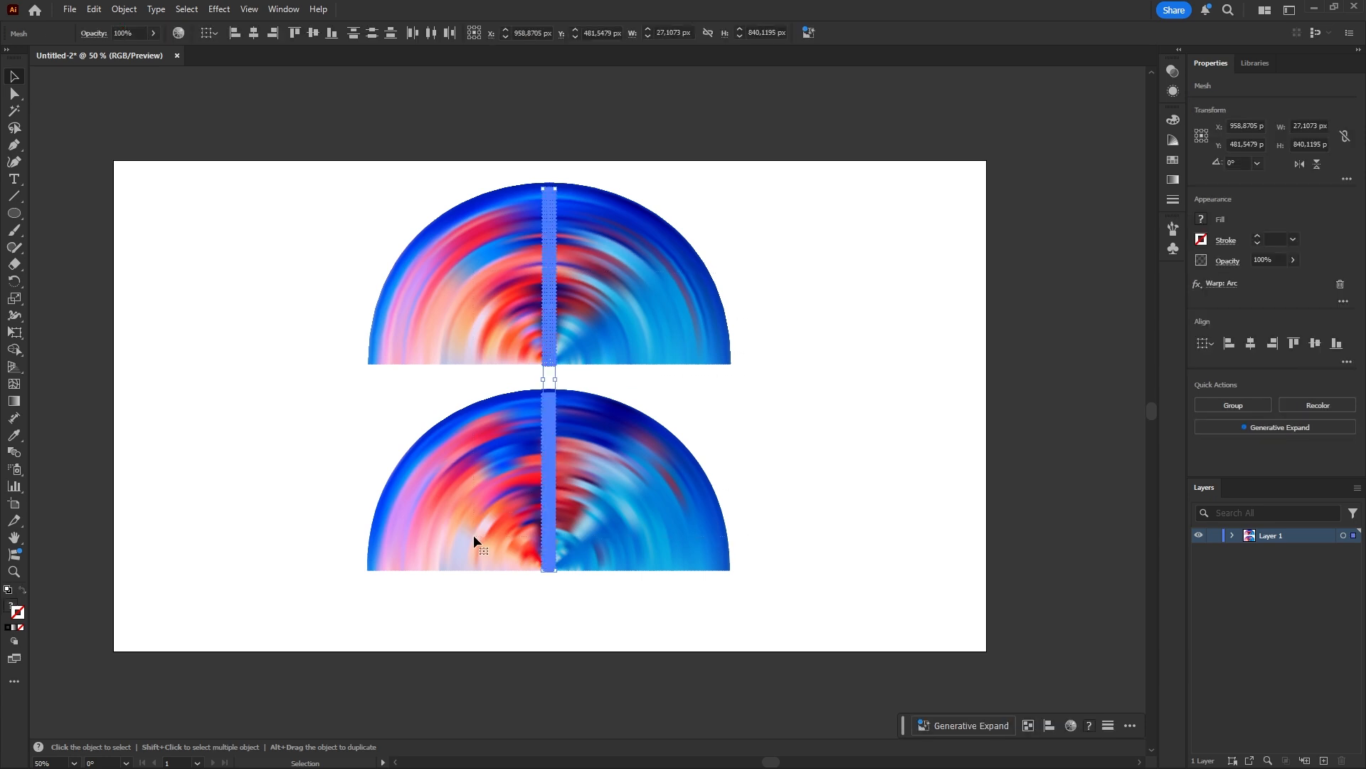
click(125, 11)
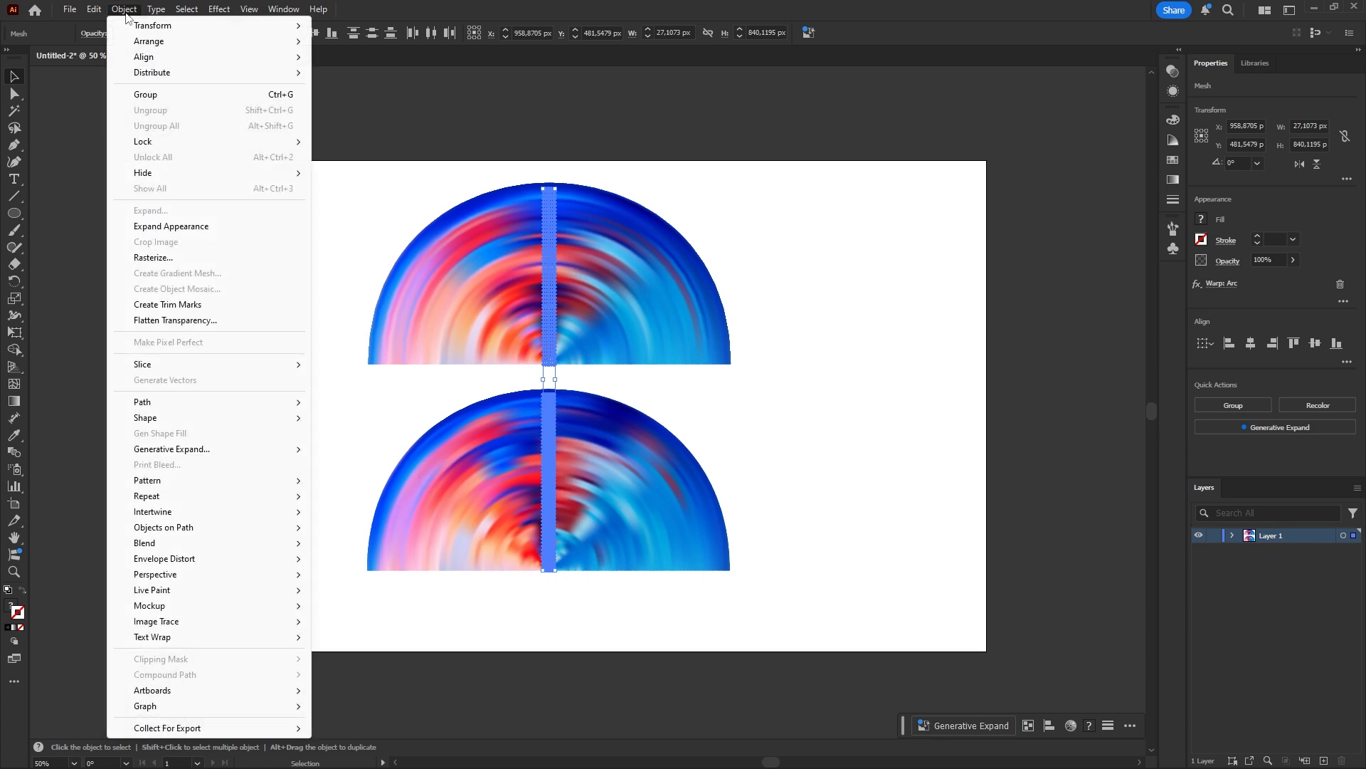
click(210, 227)
Flip the upper half-disc vertically and join it beneath the other half to form a full circle
drag(211, 225, 742, 304)
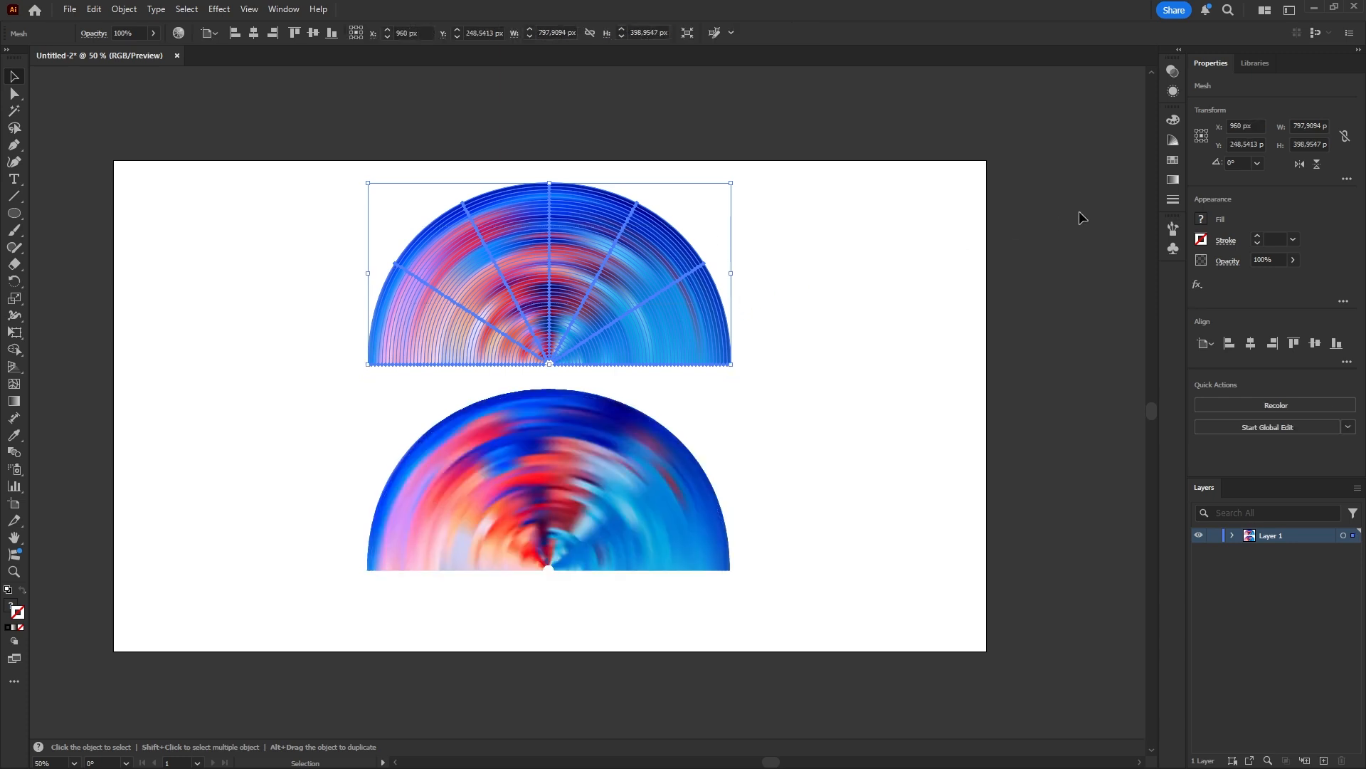
click(1318, 168)
drag(724, 229, 587, 624)
drag(750, 511, 502, 656)
drag(554, 589, 567, 458)
click(852, 462)
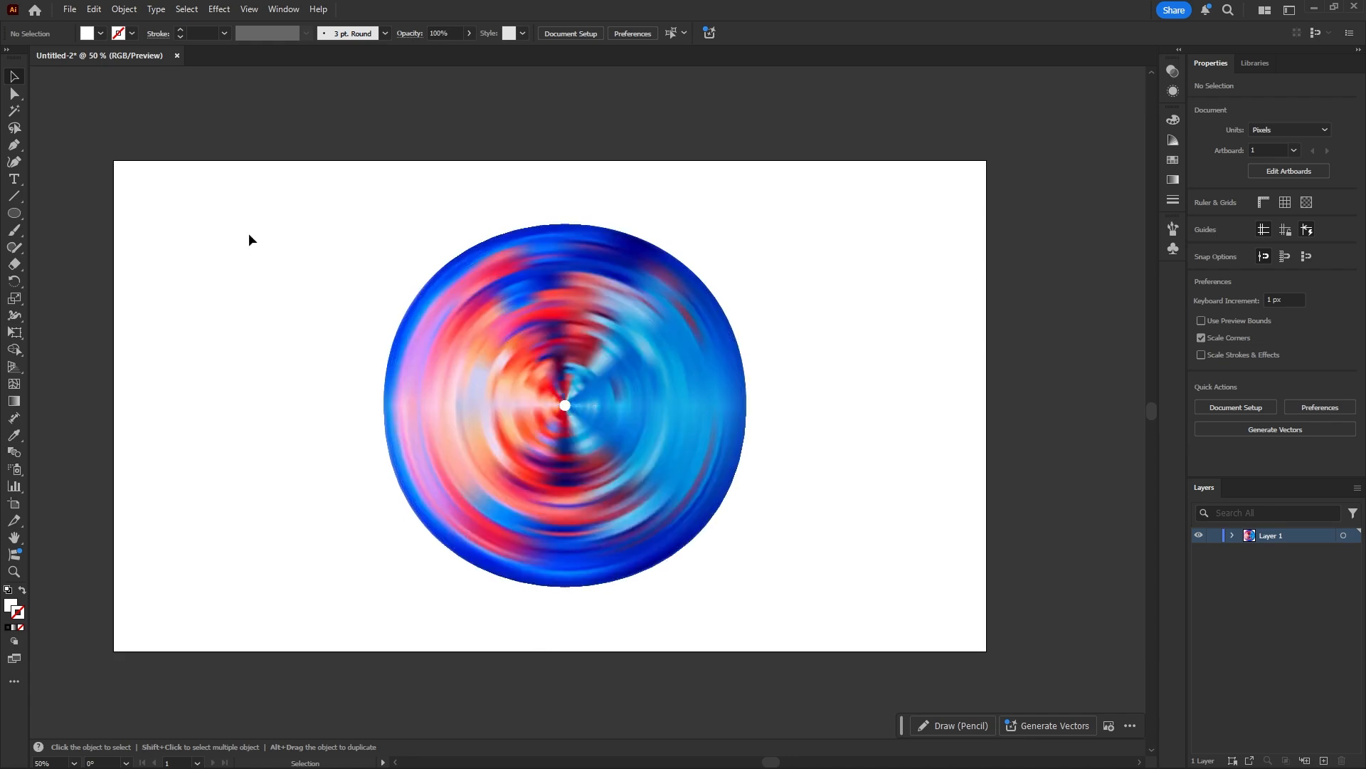
Directly select the mesh points in a horizontal band across the circle's middle and fill them with white
click(15, 94)
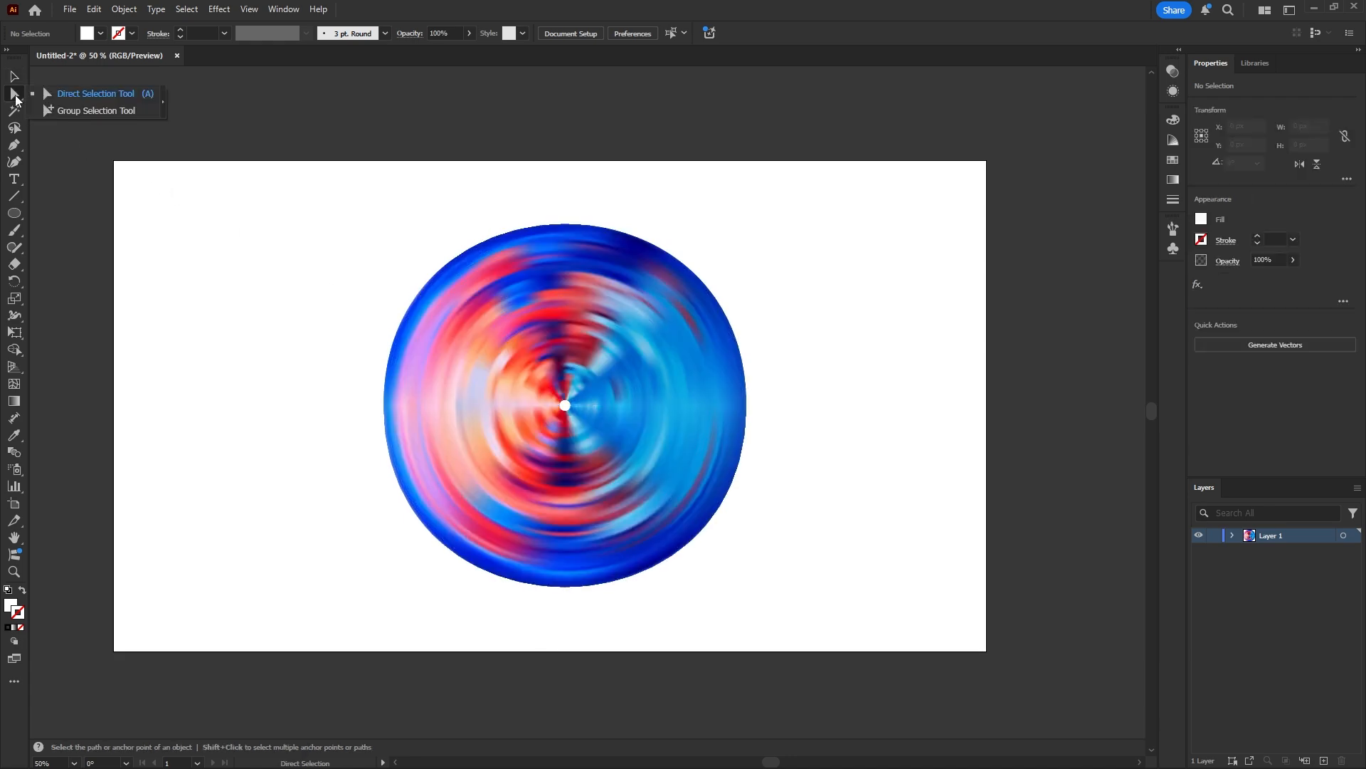
click(147, 102)
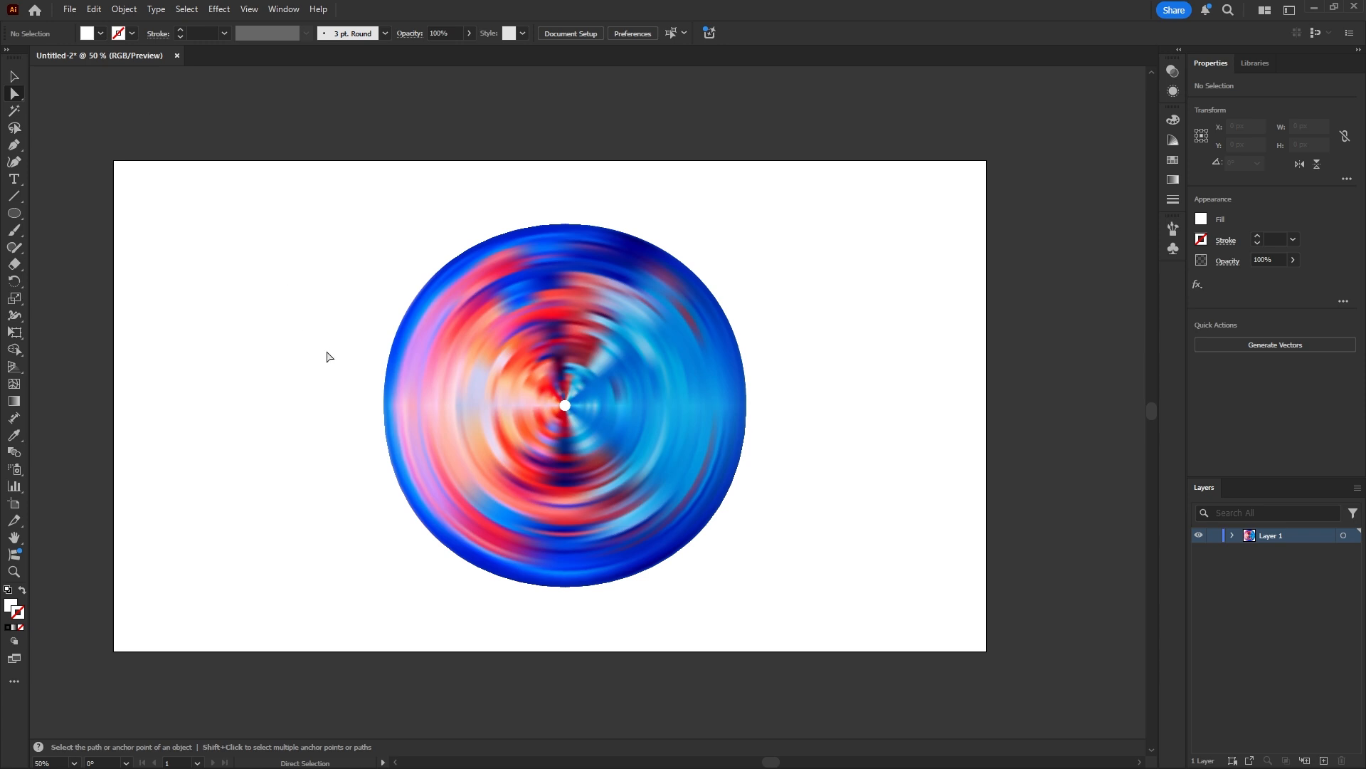
drag(347, 377, 767, 427)
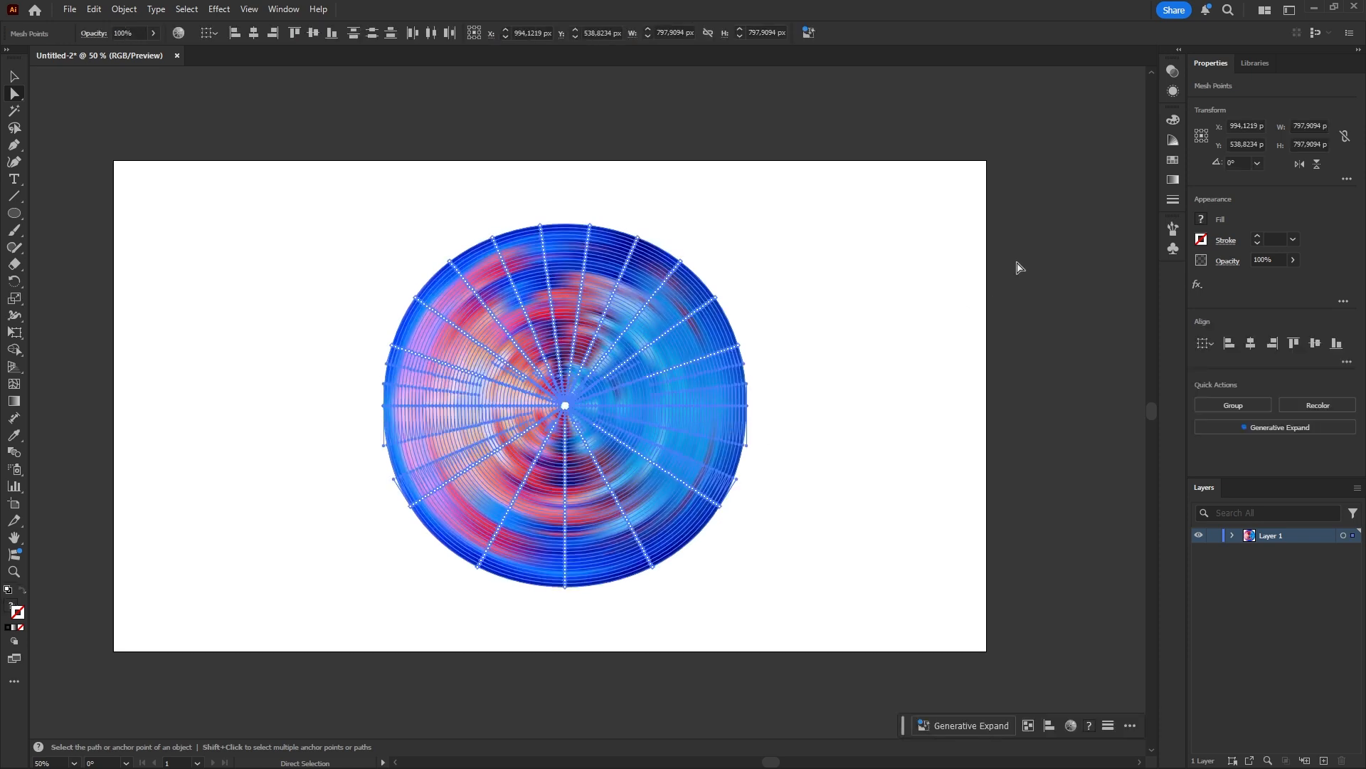
click(1173, 161)
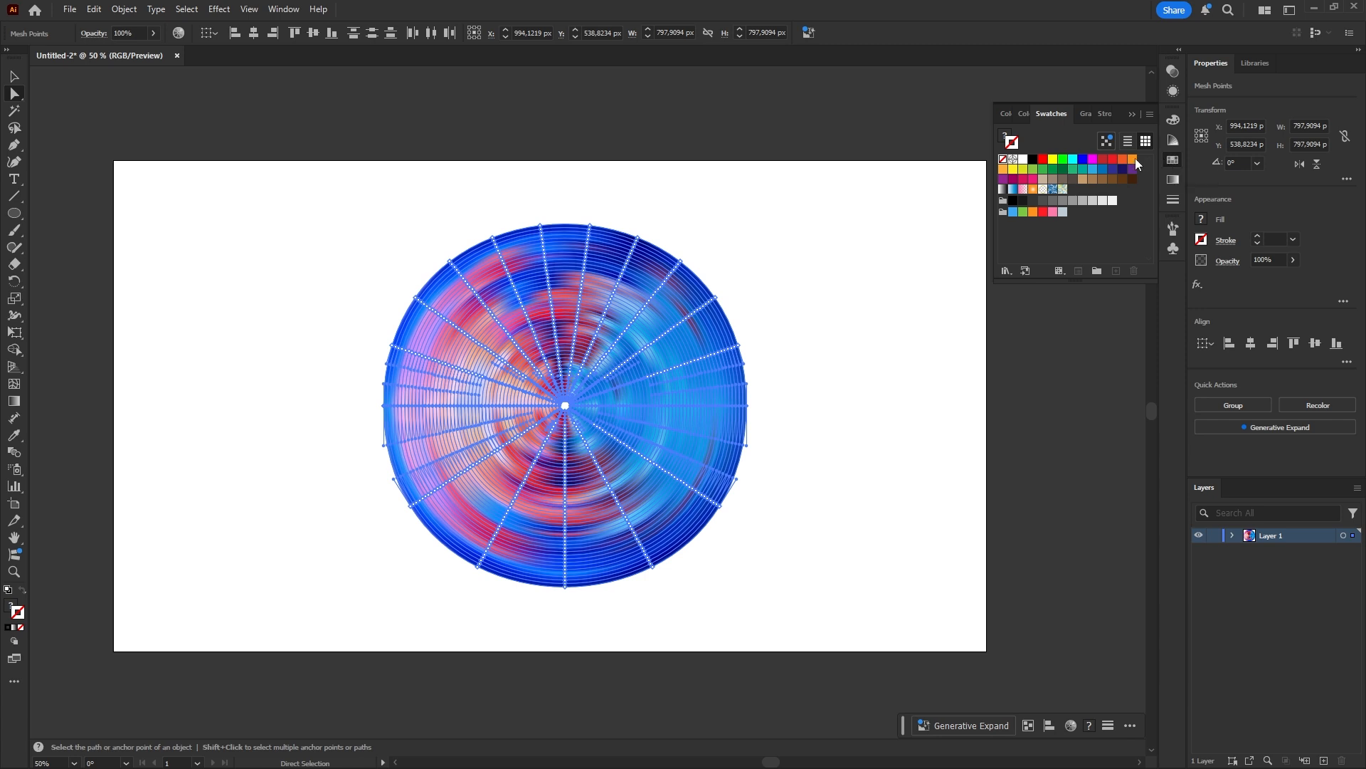
click(1022, 164)
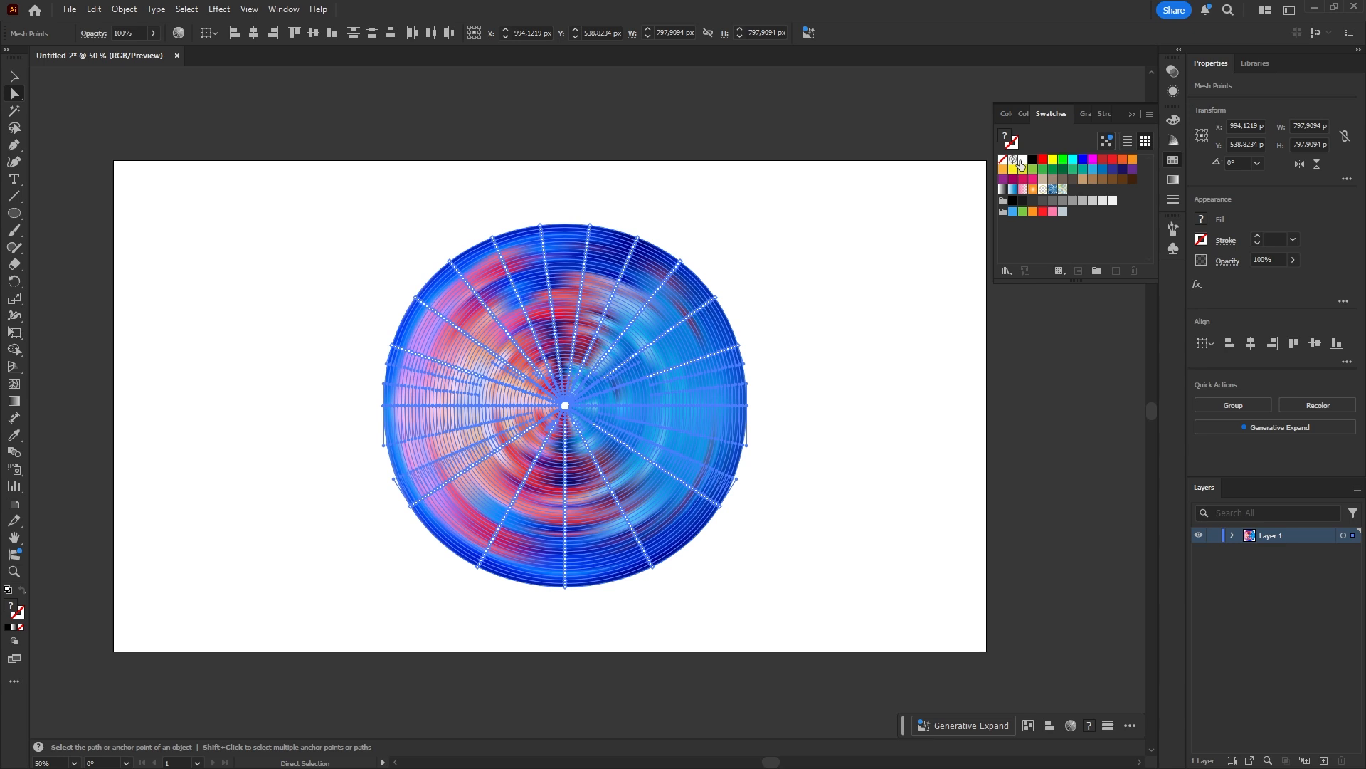
click(826, 428)
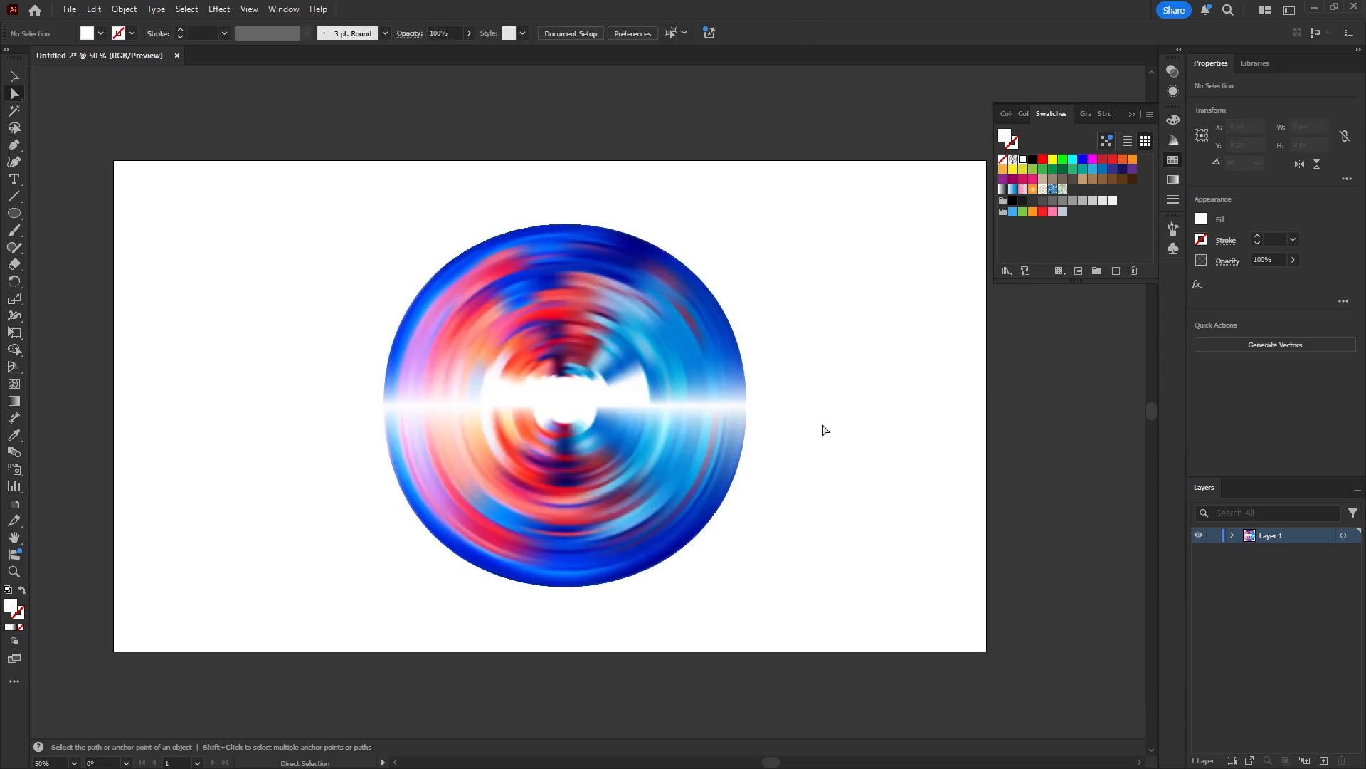
Lasso mesh points in the disc's upper-right inner ring, lower-right ring and left-middle ring, filling each patch with white
click(17, 129)
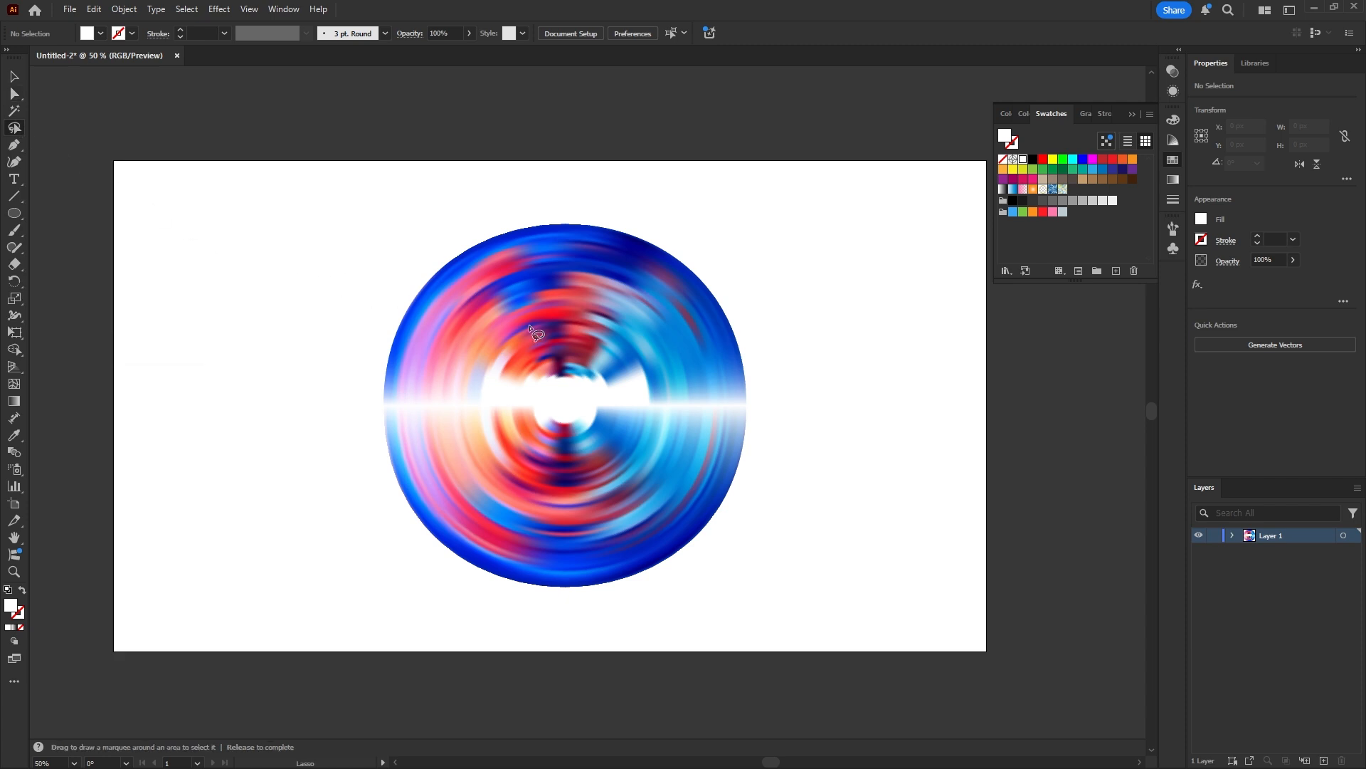
mouse_move(630, 313)
mouse_down()
mouse_move(591, 330)
mouse_move(626, 303)
mouse_up()
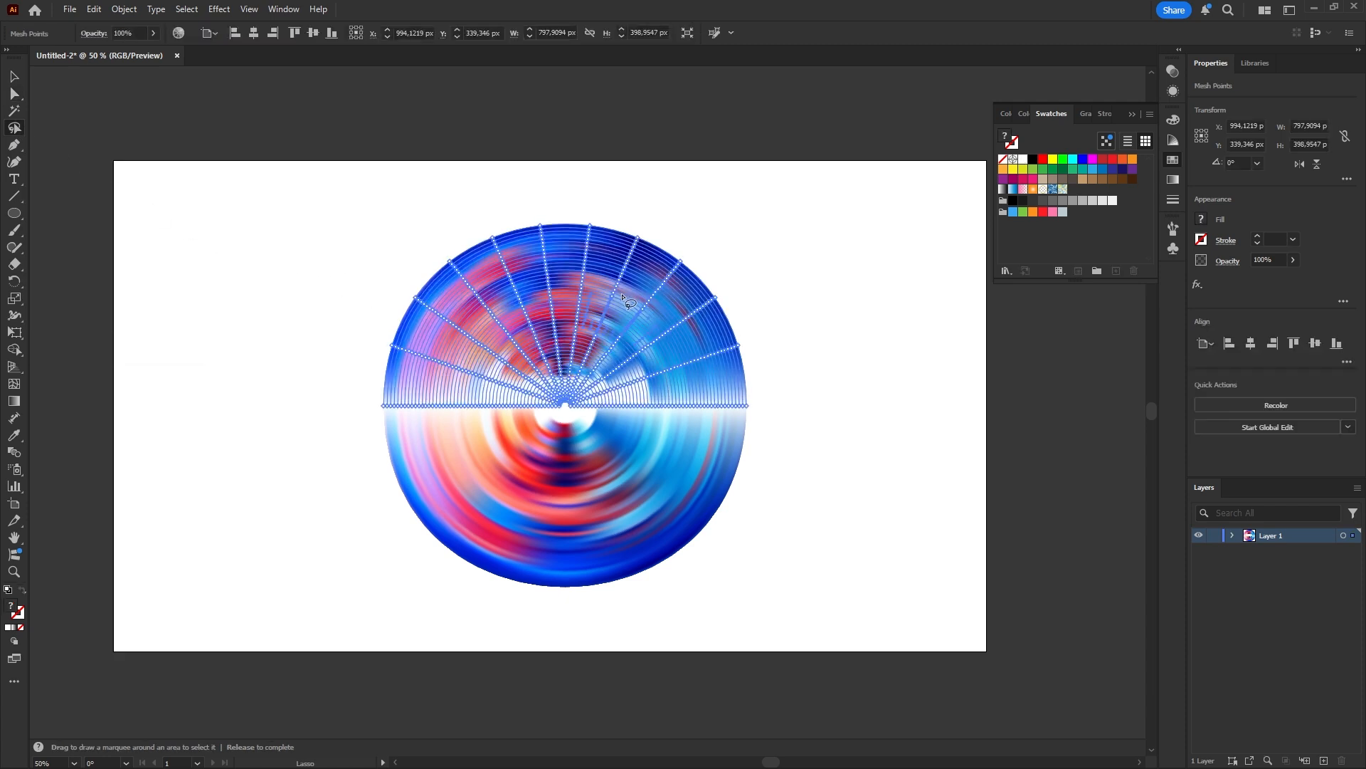
click(1023, 160)
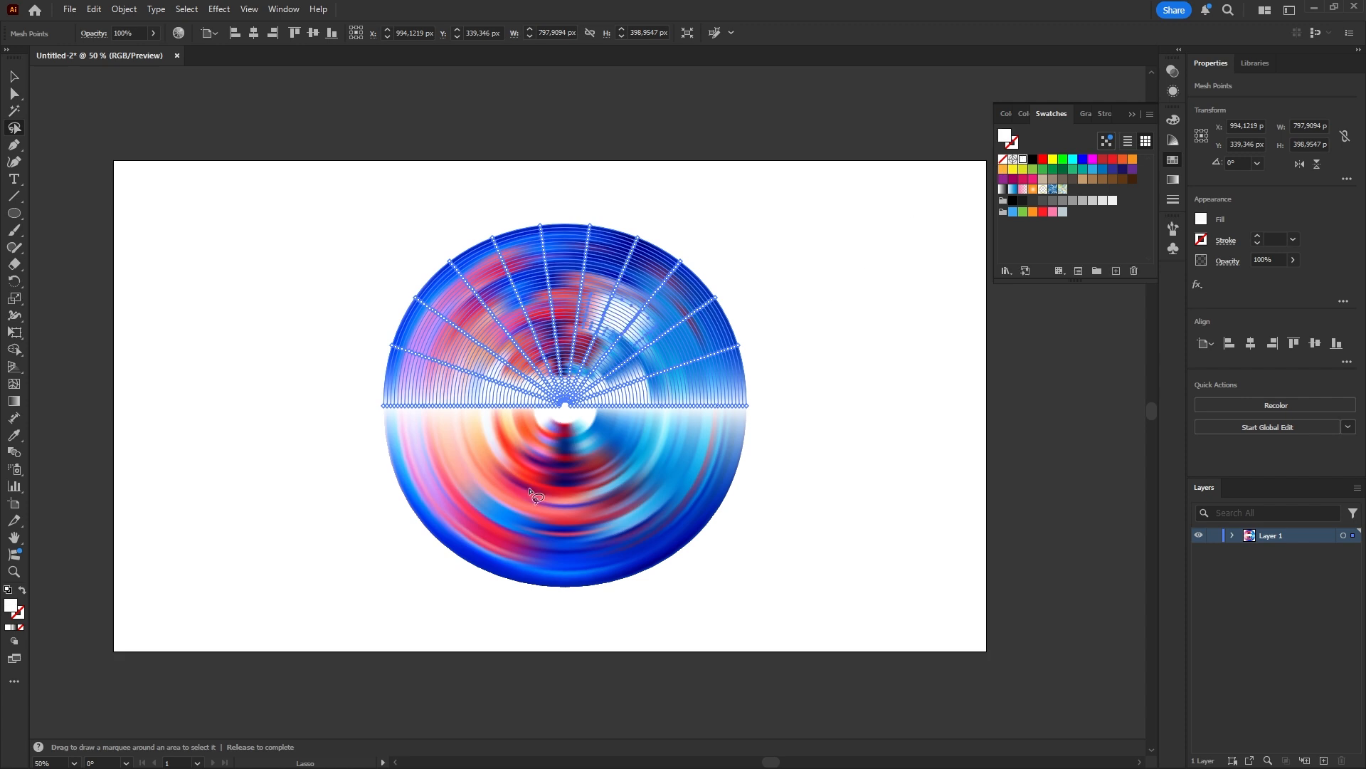
mouse_move(537, 496)
mouse_down()
mouse_move(626, 523)
mouse_move(664, 507)
mouse_up()
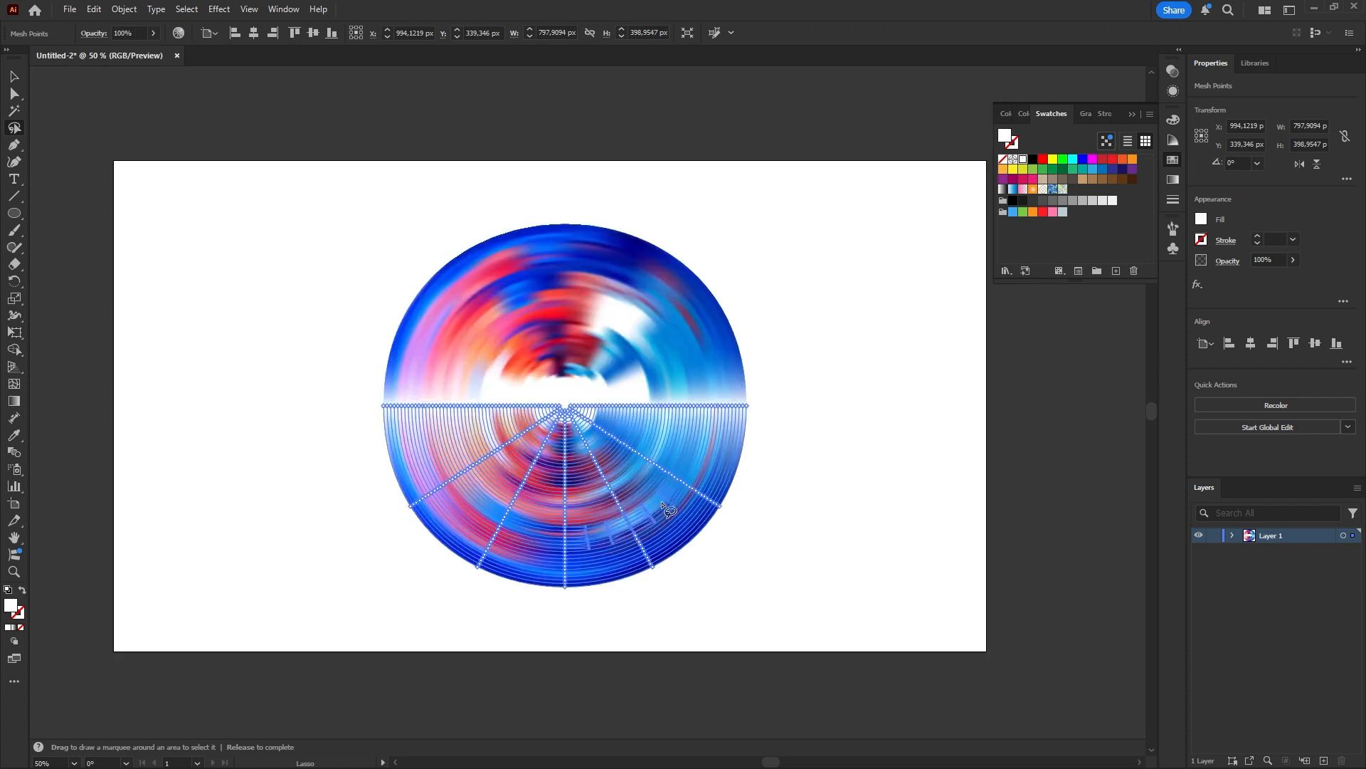
click(1023, 161)
mouse_move(459, 454)
mouse_down()
mouse_move(452, 370)
mouse_move(473, 448)
mouse_up()
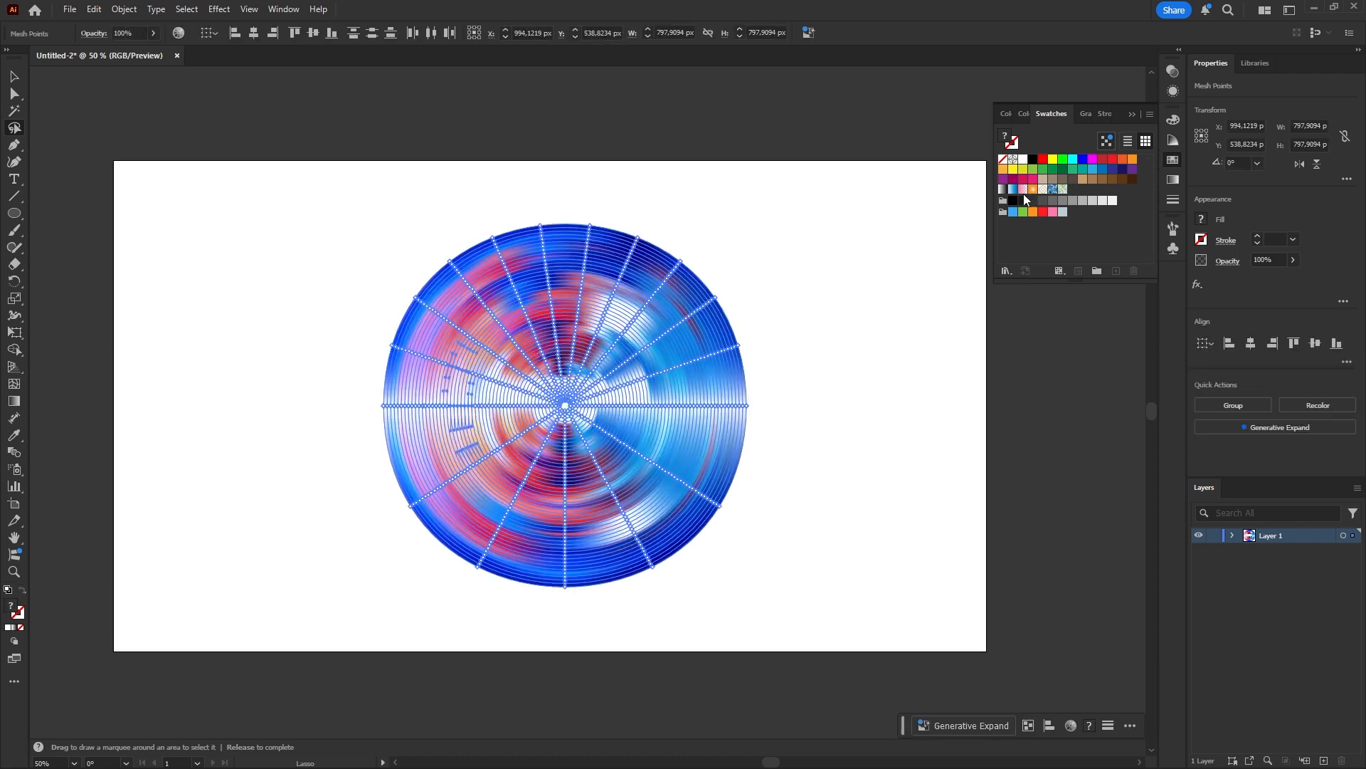
click(1024, 161)
click(801, 353)
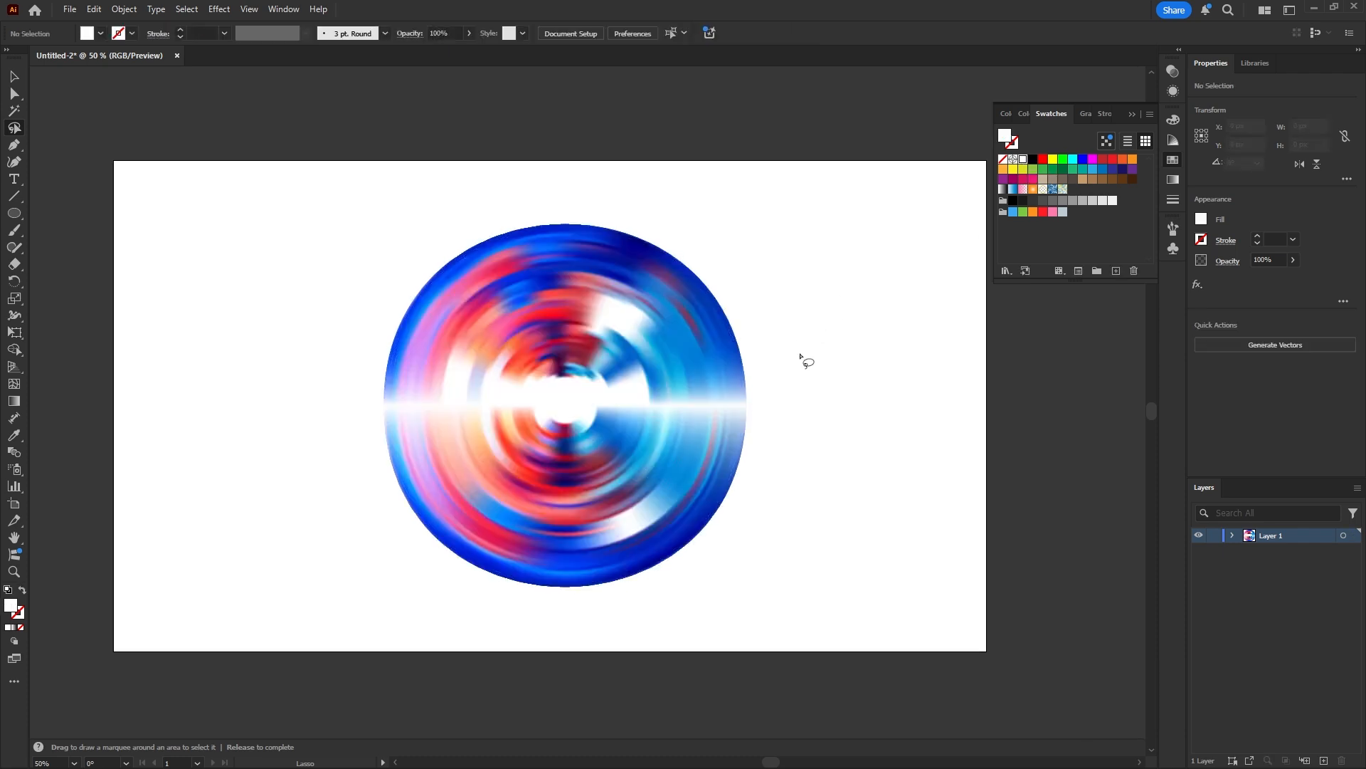
Lasso mesh points along the disc's lower-left arc and its outer right edge above the centre, filling both areas with white
drag(478, 499, 552, 530)
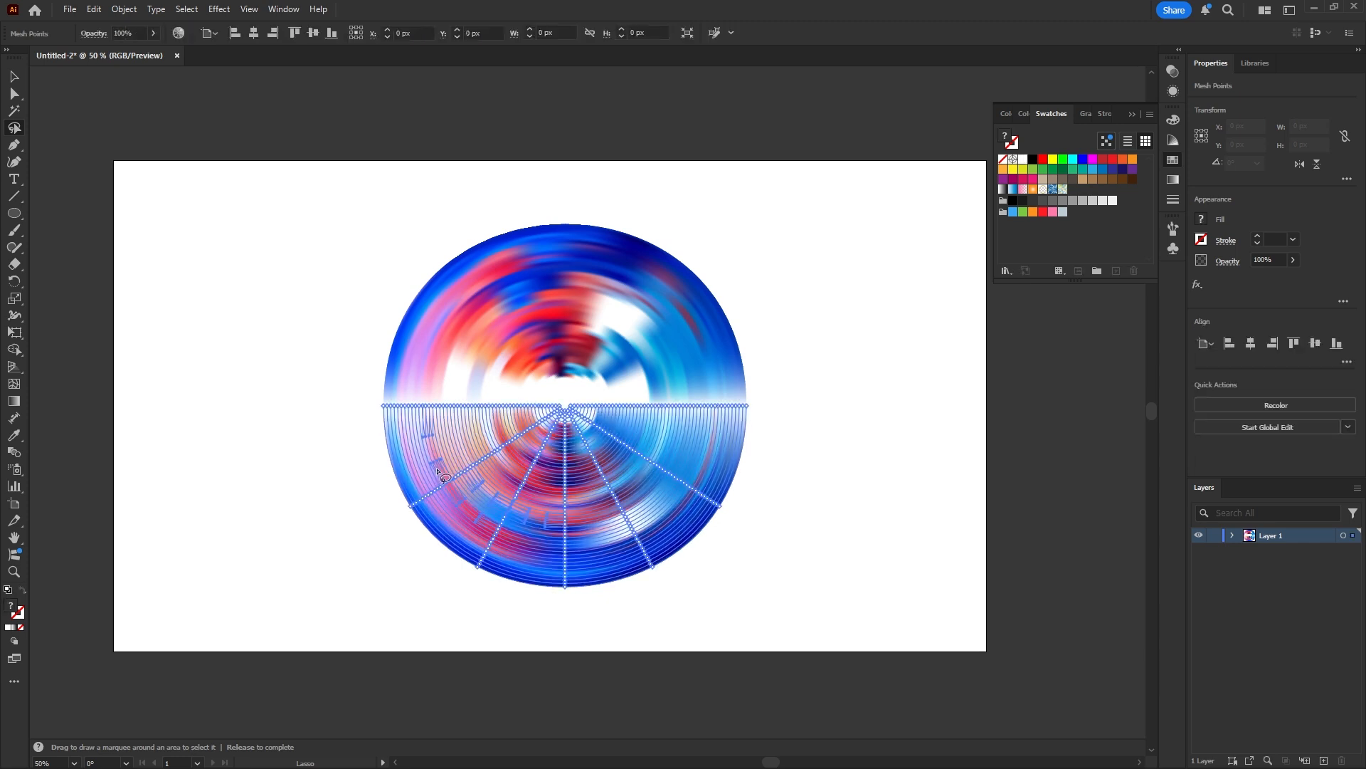
click(1024, 161)
click(853, 315)
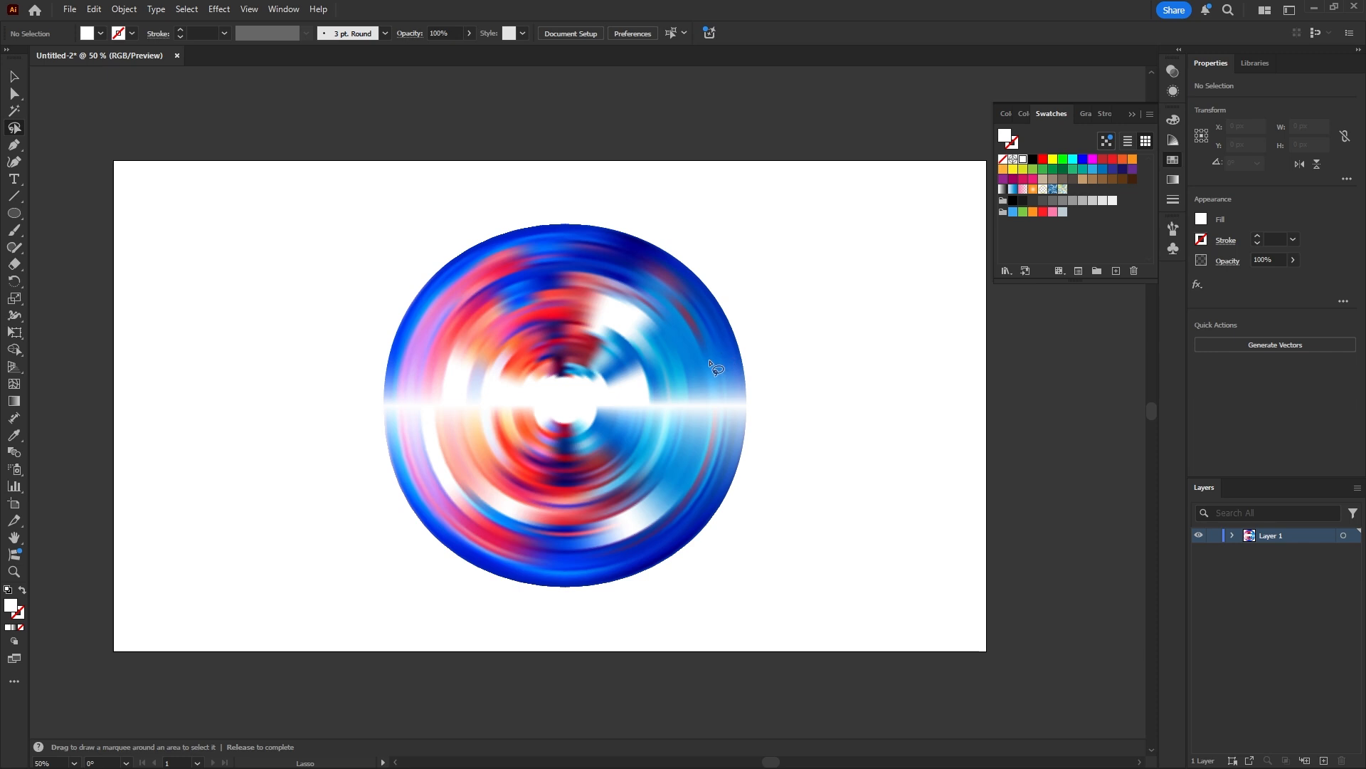
drag(714, 360, 718, 400)
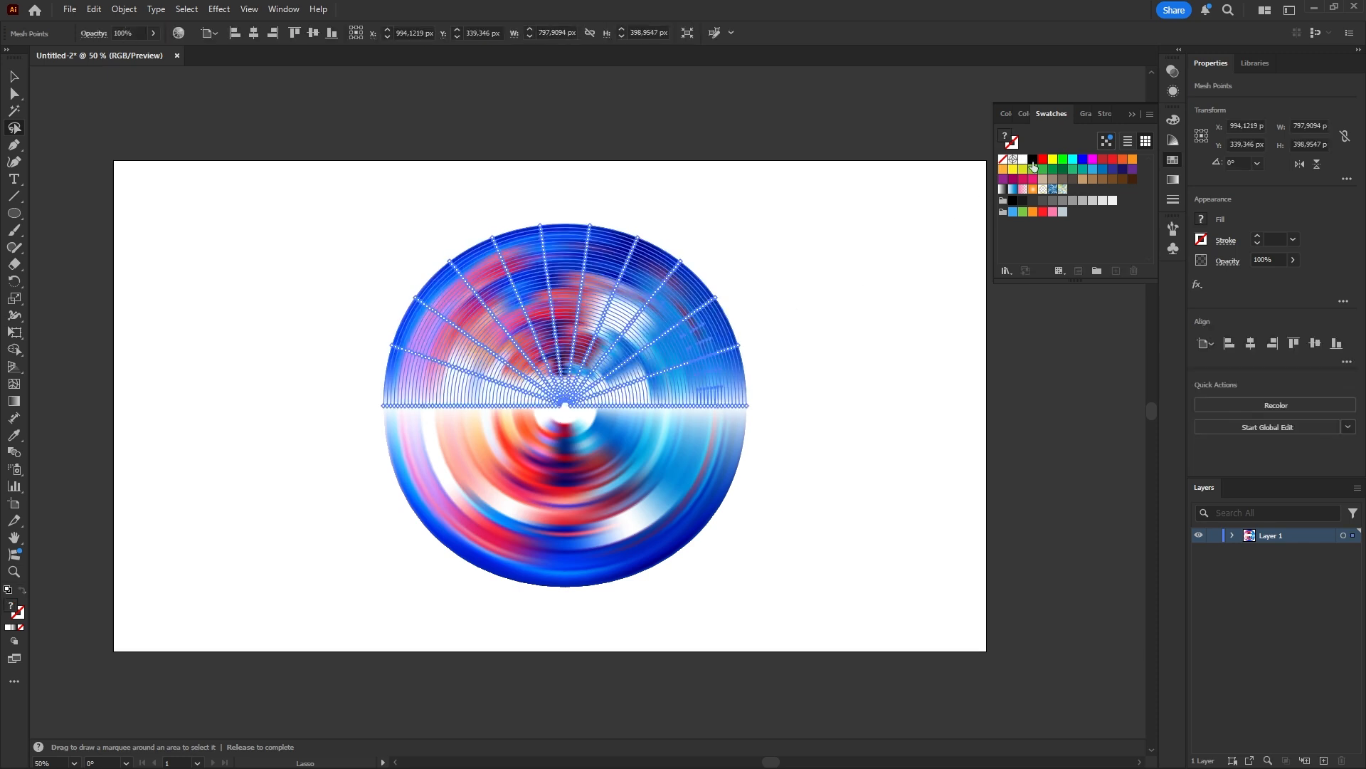
click(1025, 161)
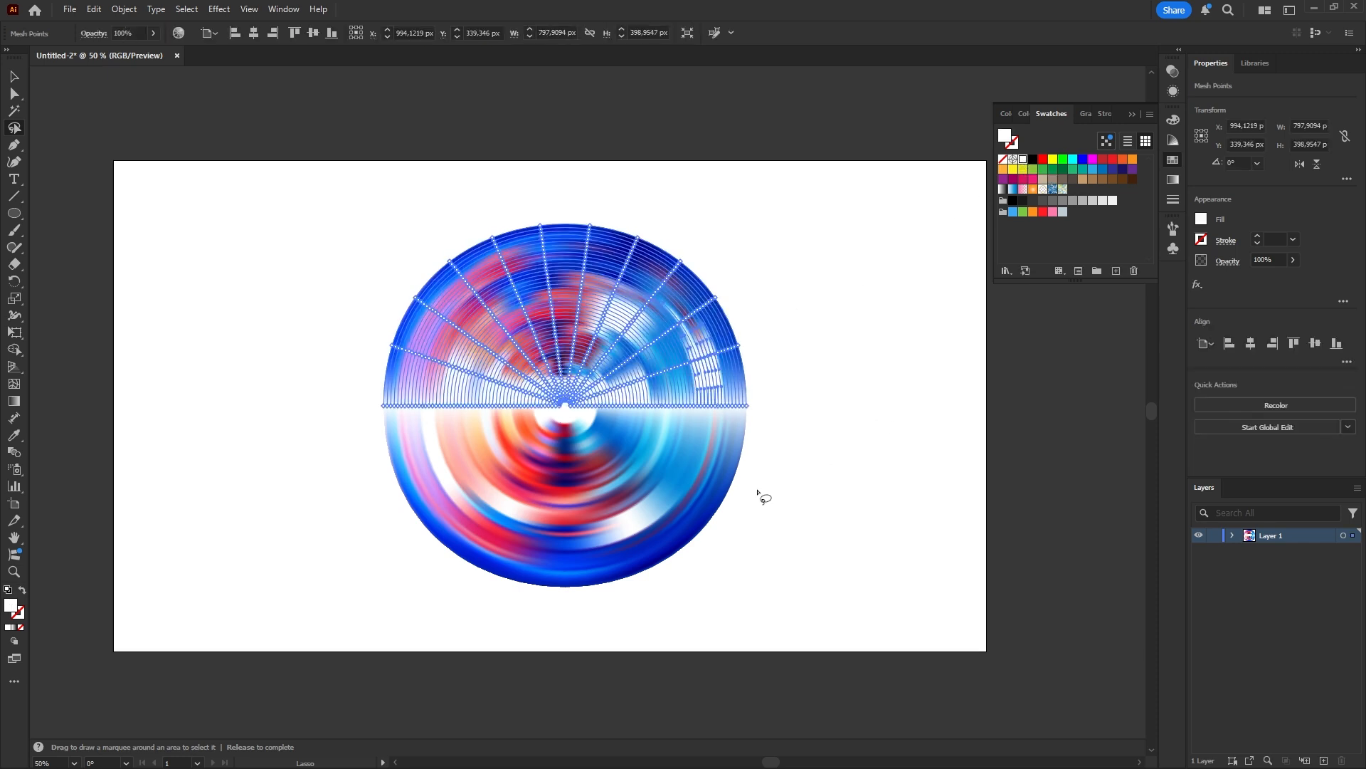
key(v)
click(758, 493)
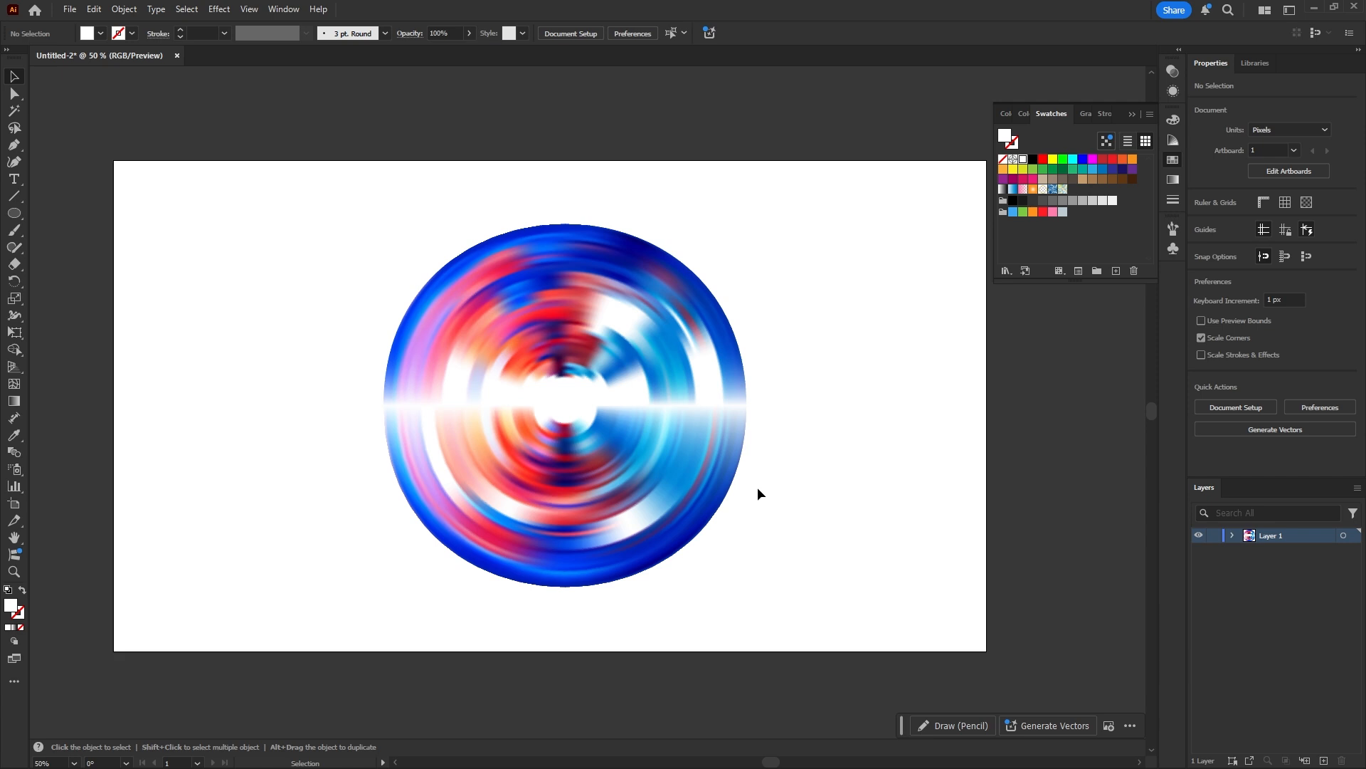
Set up the Ellipse tool with no fill and a black (000000) stroke
click(21, 215)
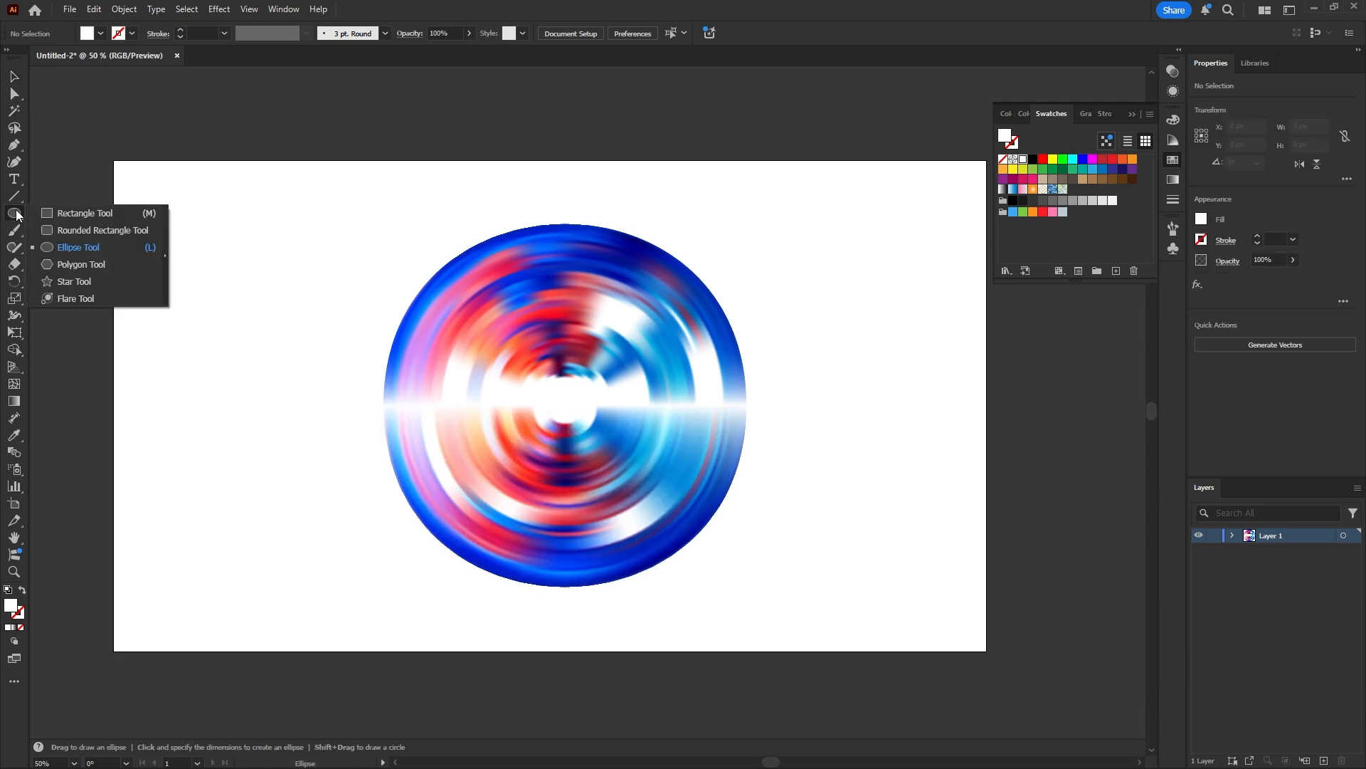
click(113, 248)
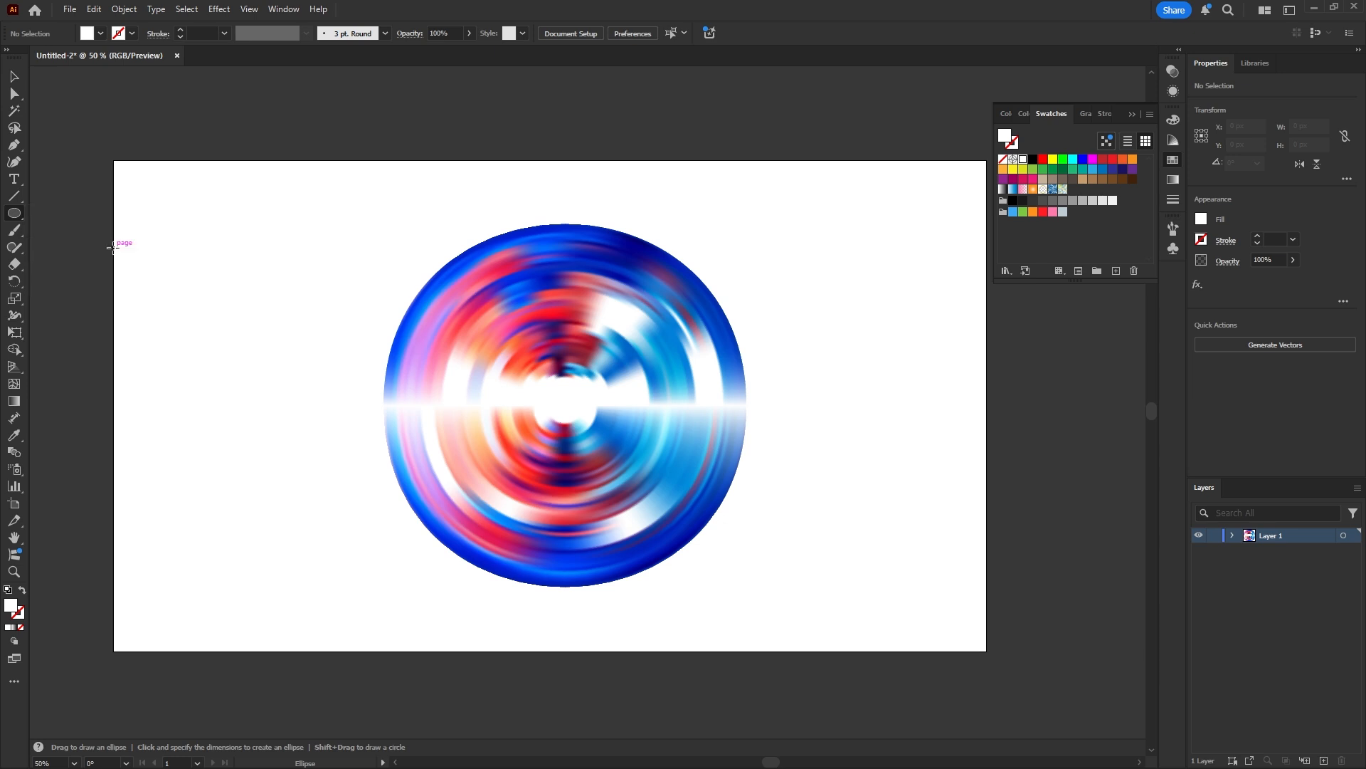
click(22, 590)
click(20, 616)
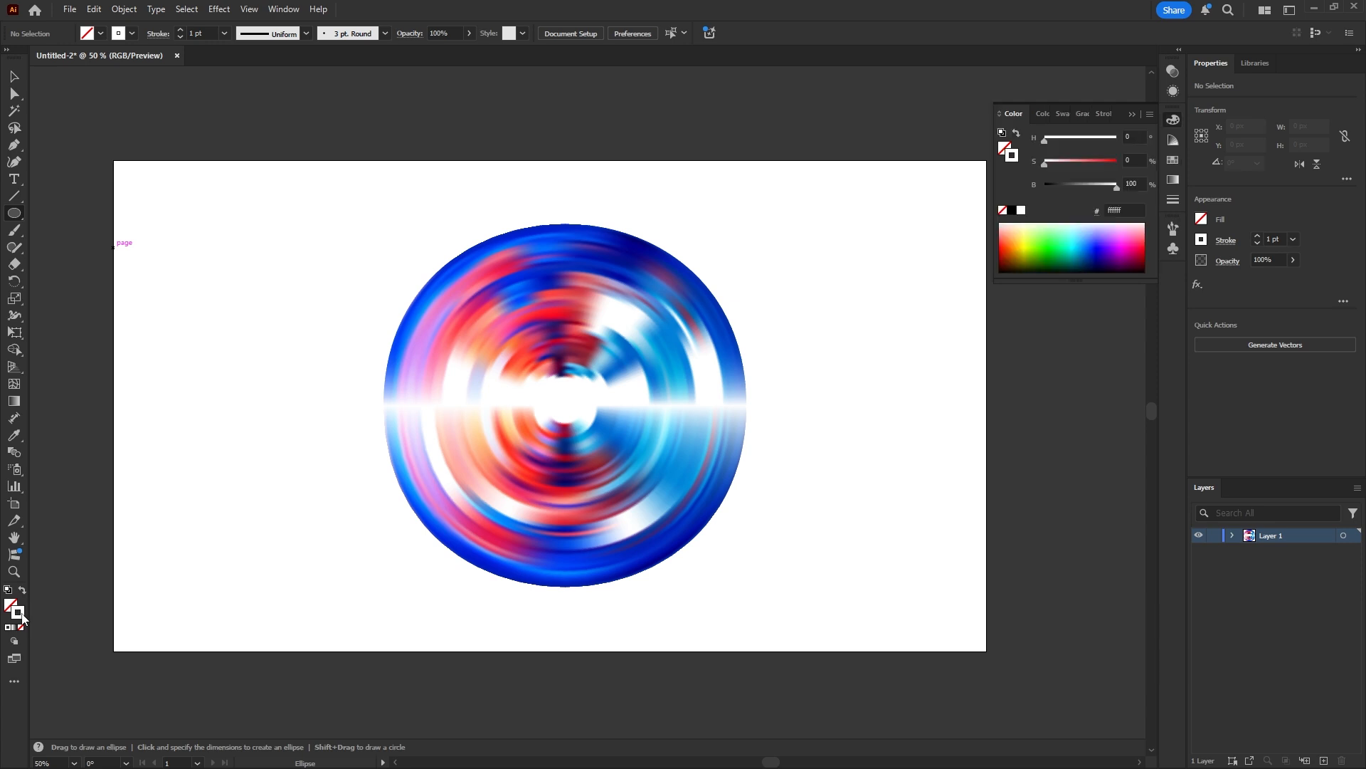
double_click(22, 619)
drag(567, 425, 498, 459)
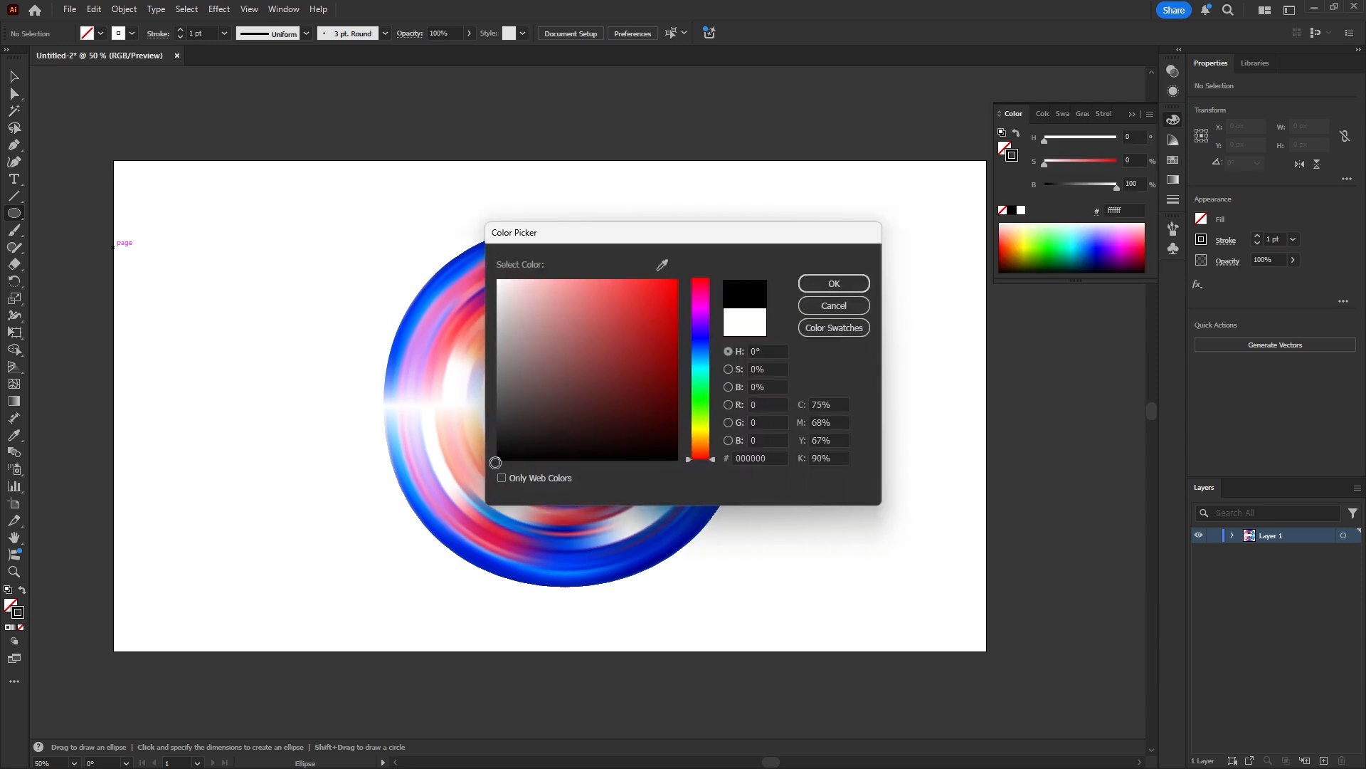
click(832, 283)
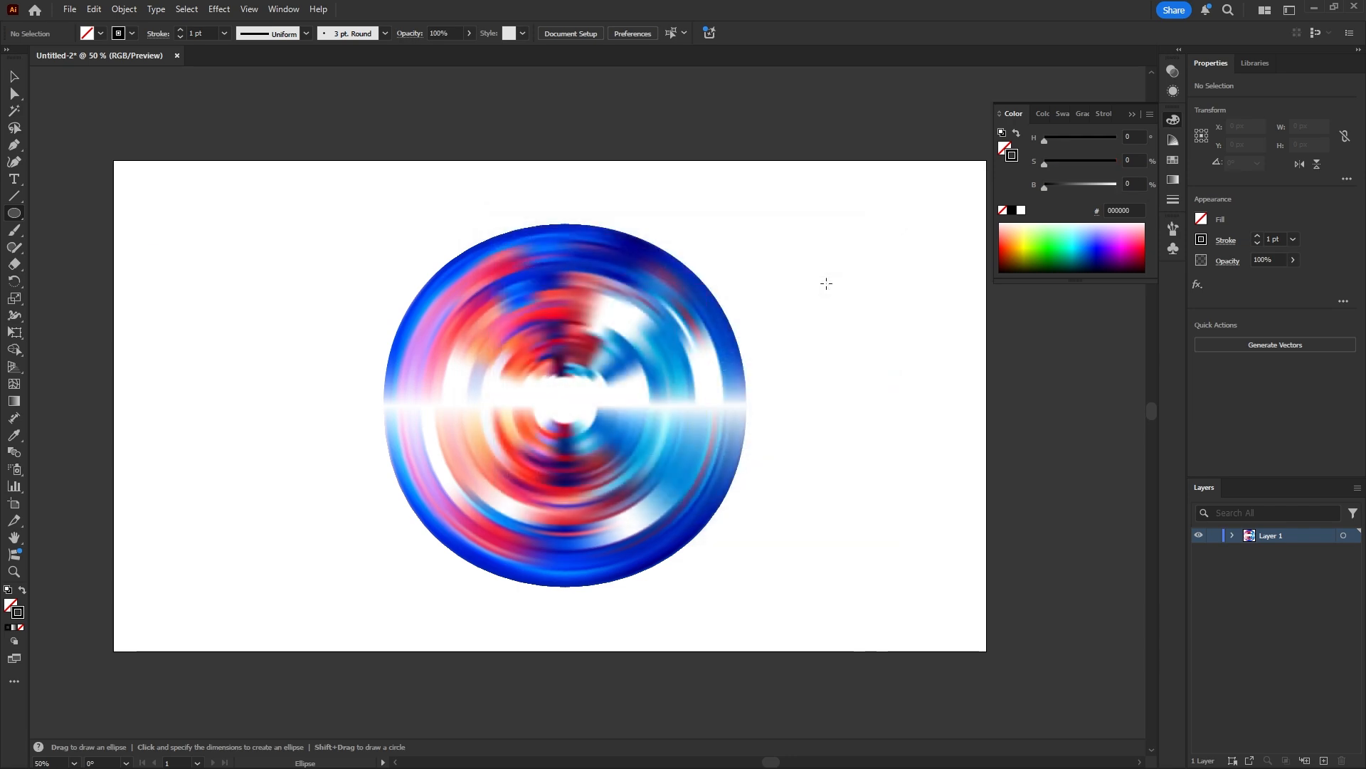
Draw two concentric circles from the disc's centre: a small one at the central hole and one about 748 px wide near the outer edge
drag(564, 404, 591, 421)
key(ctrl+shift+a)
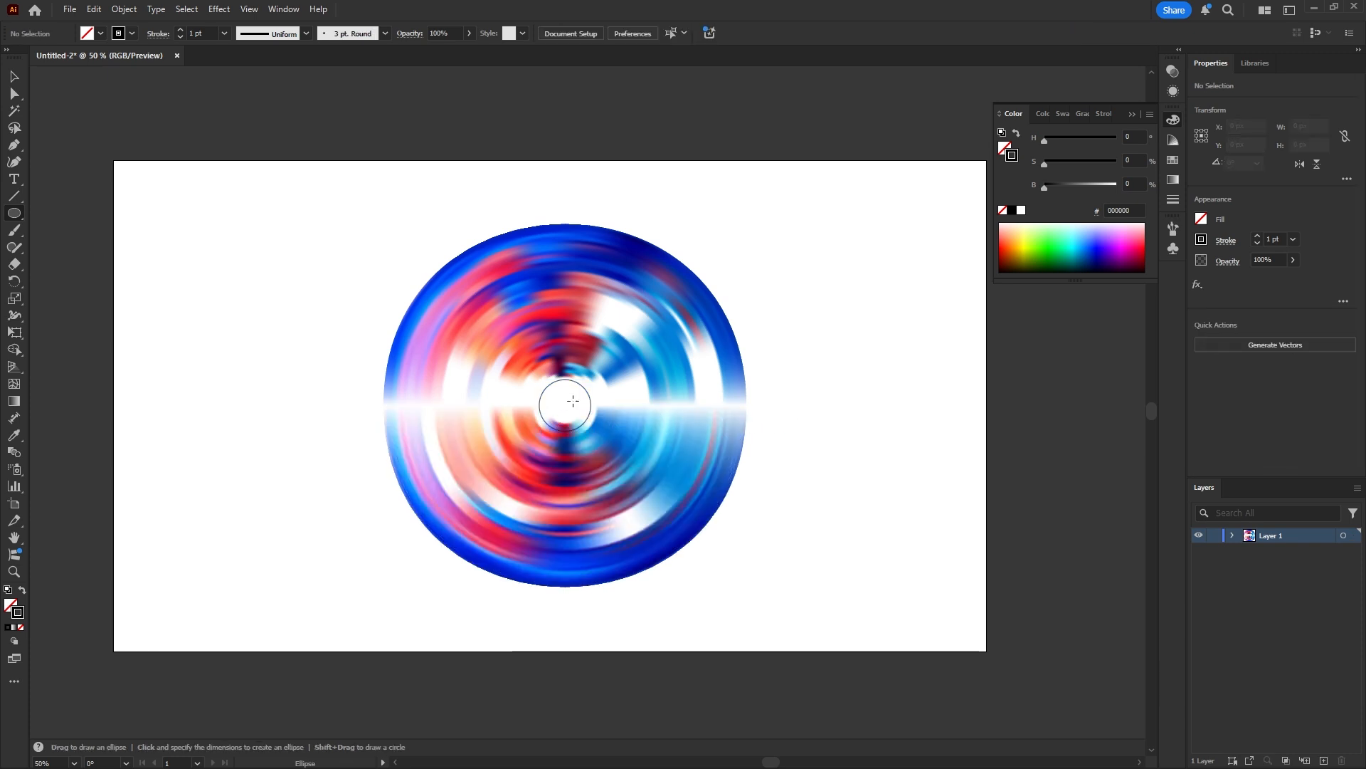
drag(565, 405, 735, 435)
Select both concentric circles and make a blend between them
key(ctrl)
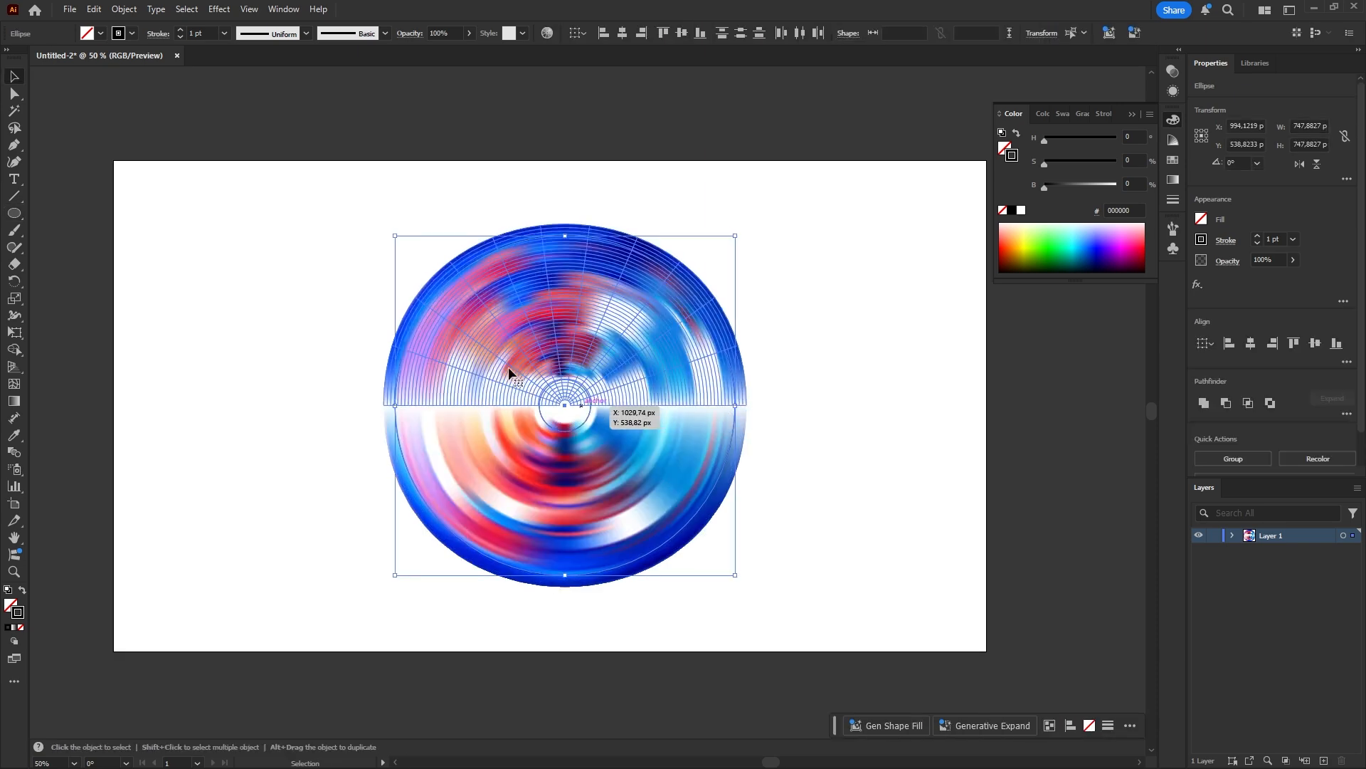
click(128, 10)
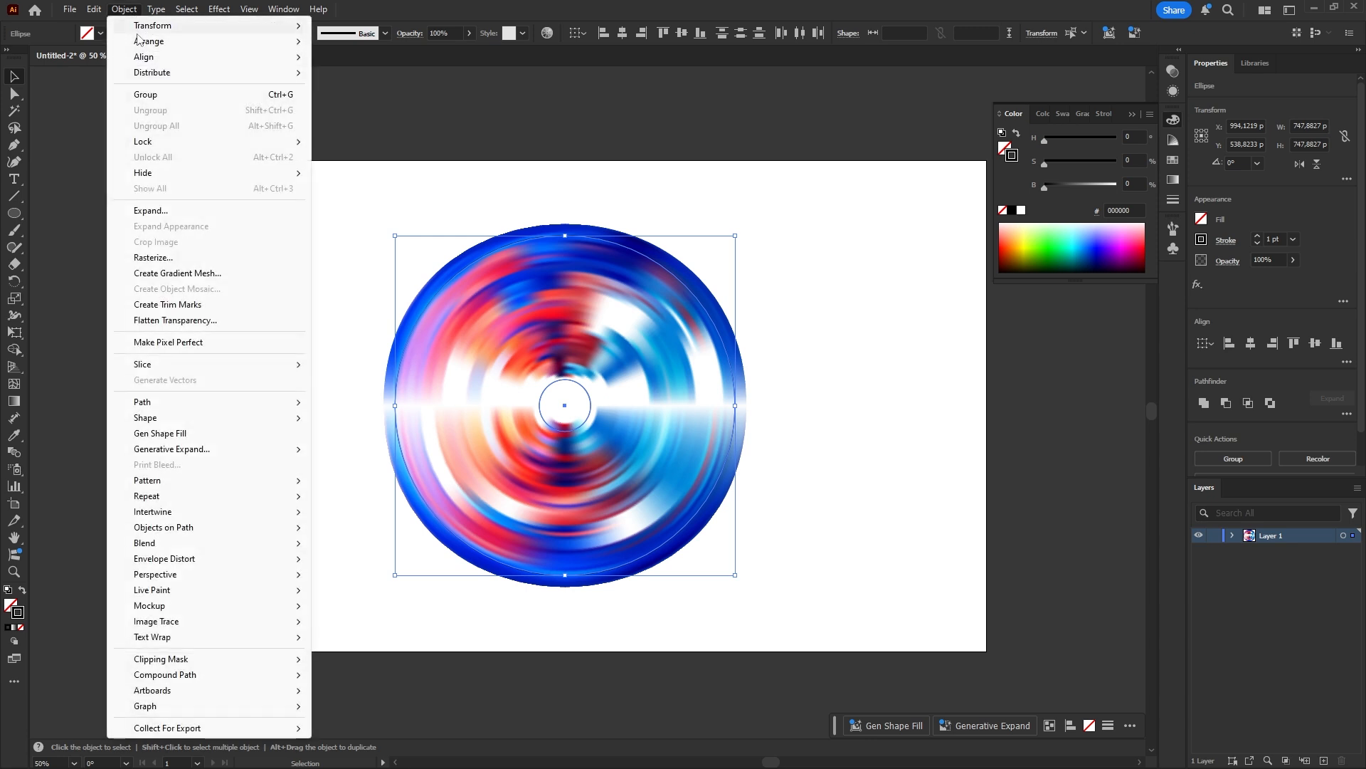
mouse_move(246, 545)
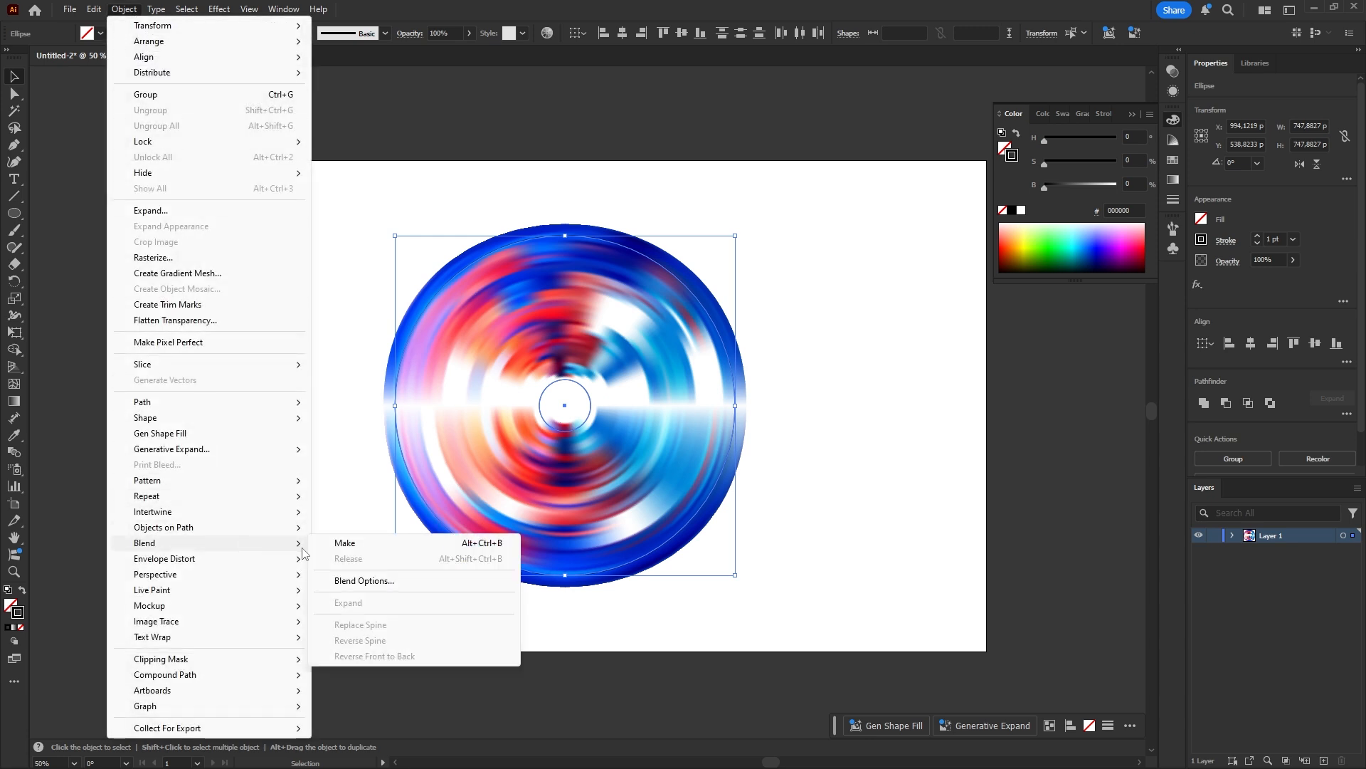
click(378, 547)
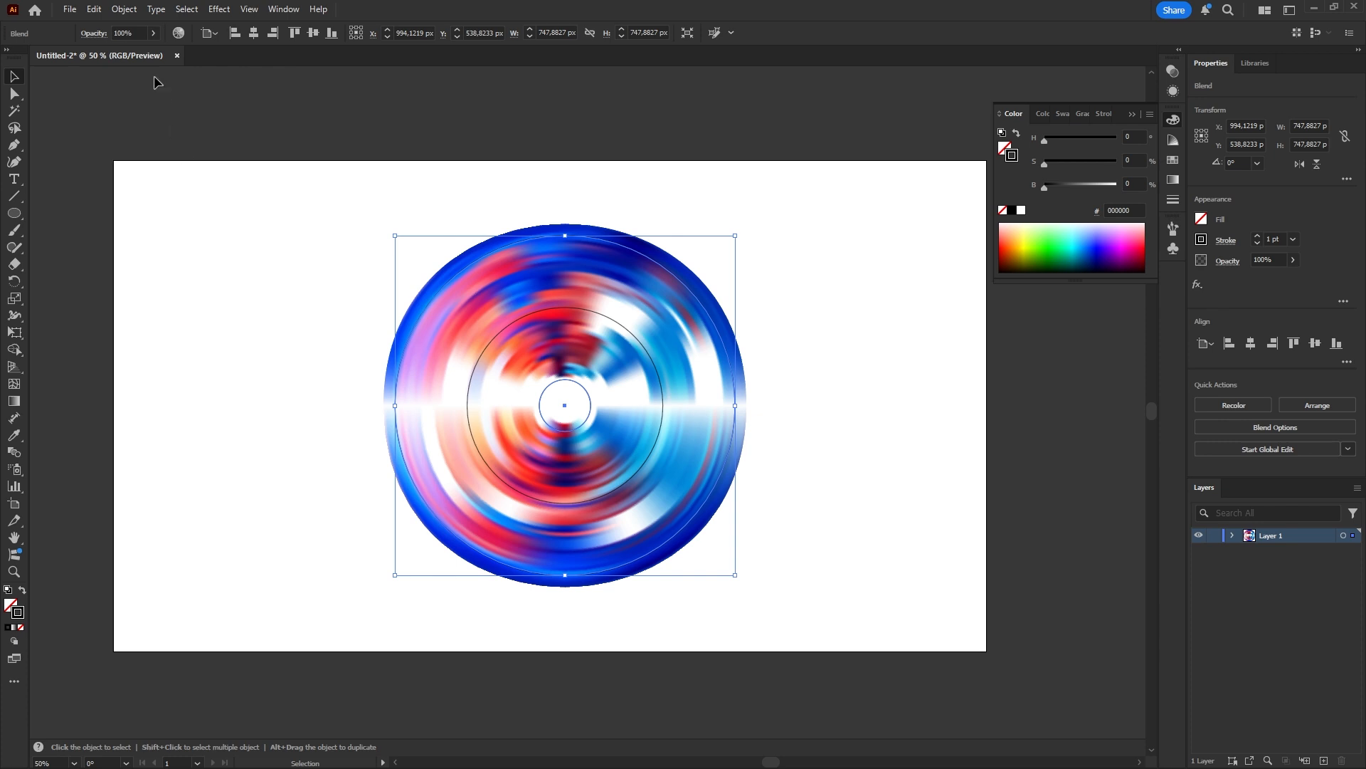
Set the circle blend's spacing to Specified Distance with a value of 7 px
click(125, 9)
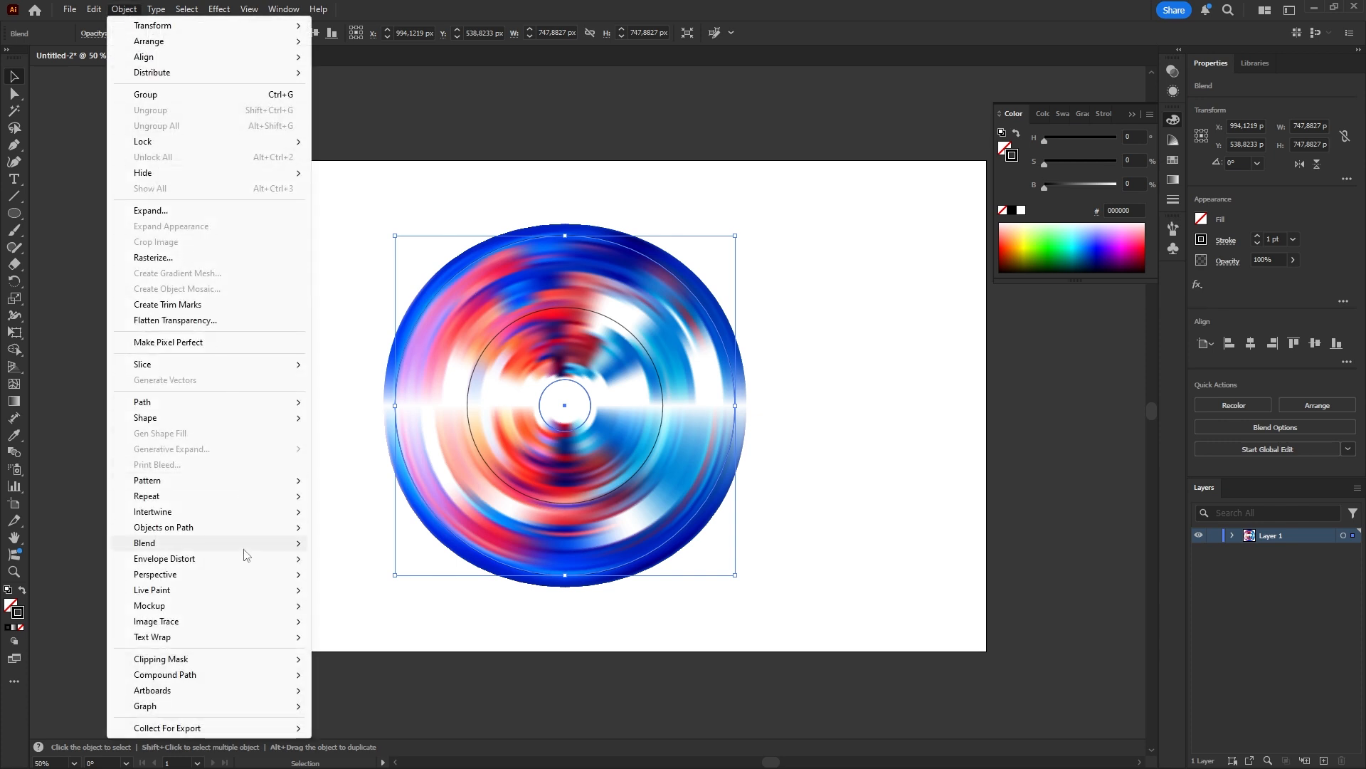
mouse_move(244, 548)
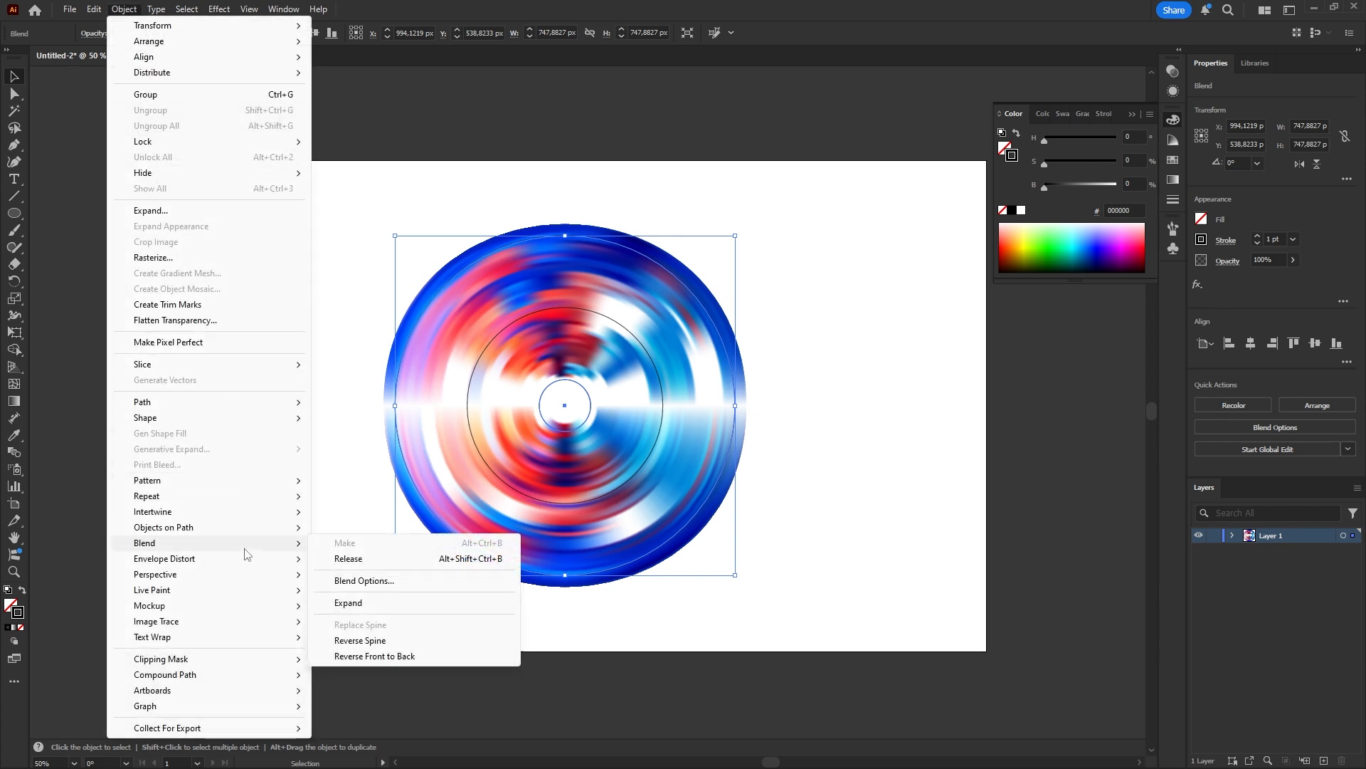
click(393, 582)
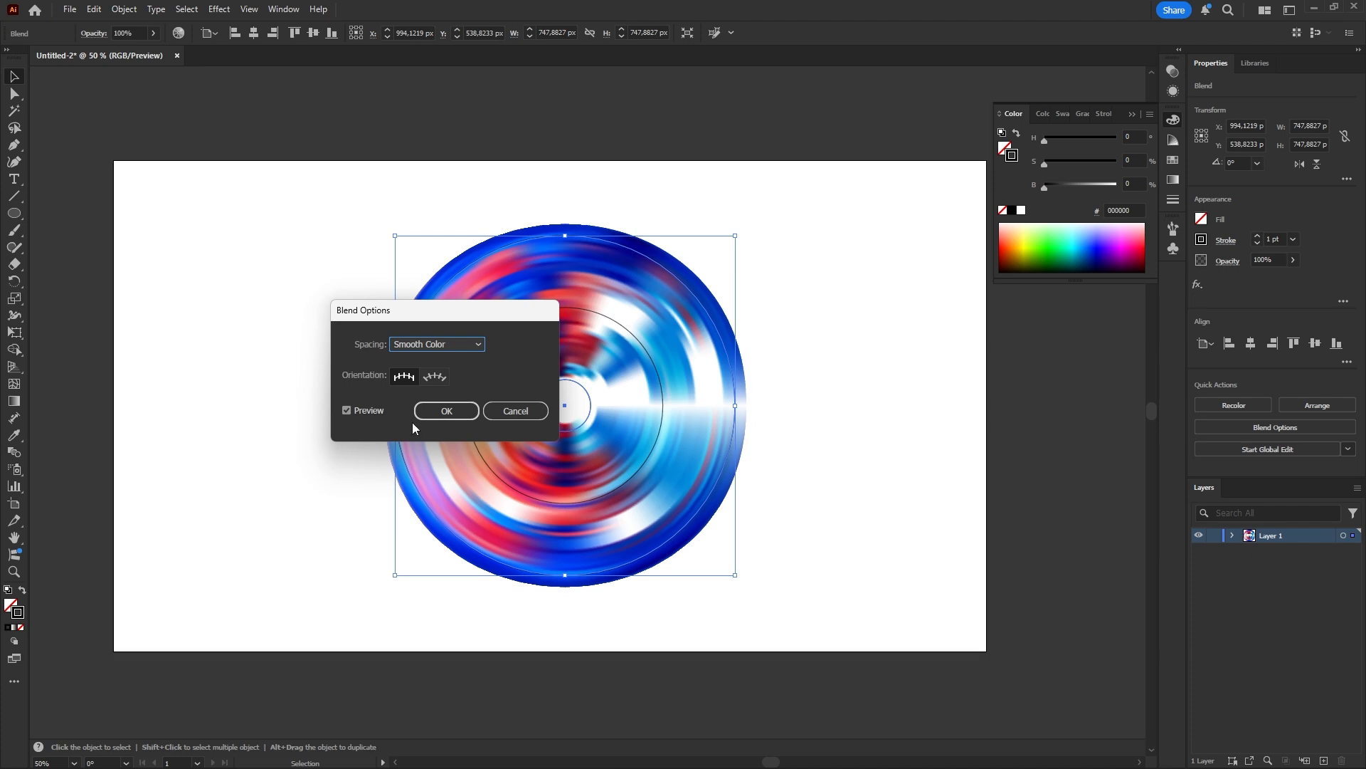
click(408, 344)
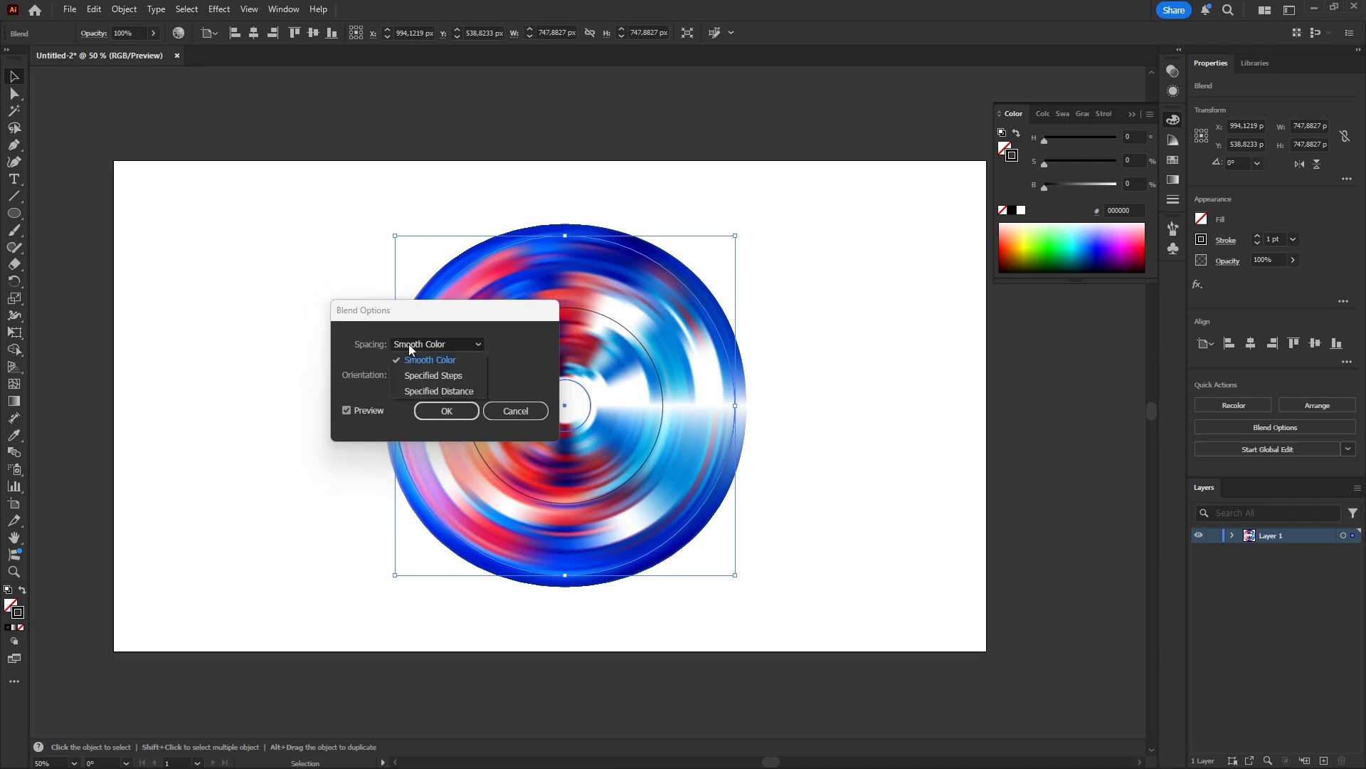
click(428, 391)
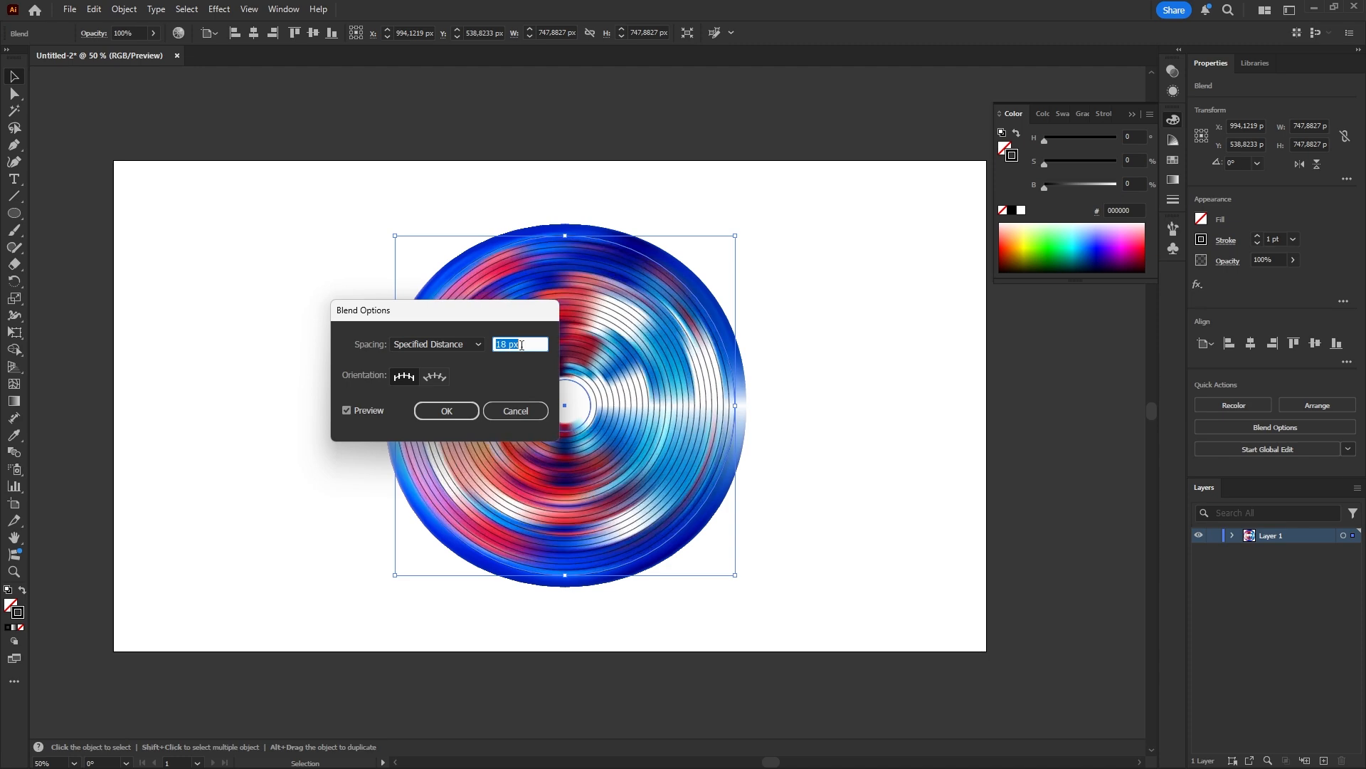
key(shift+Down)
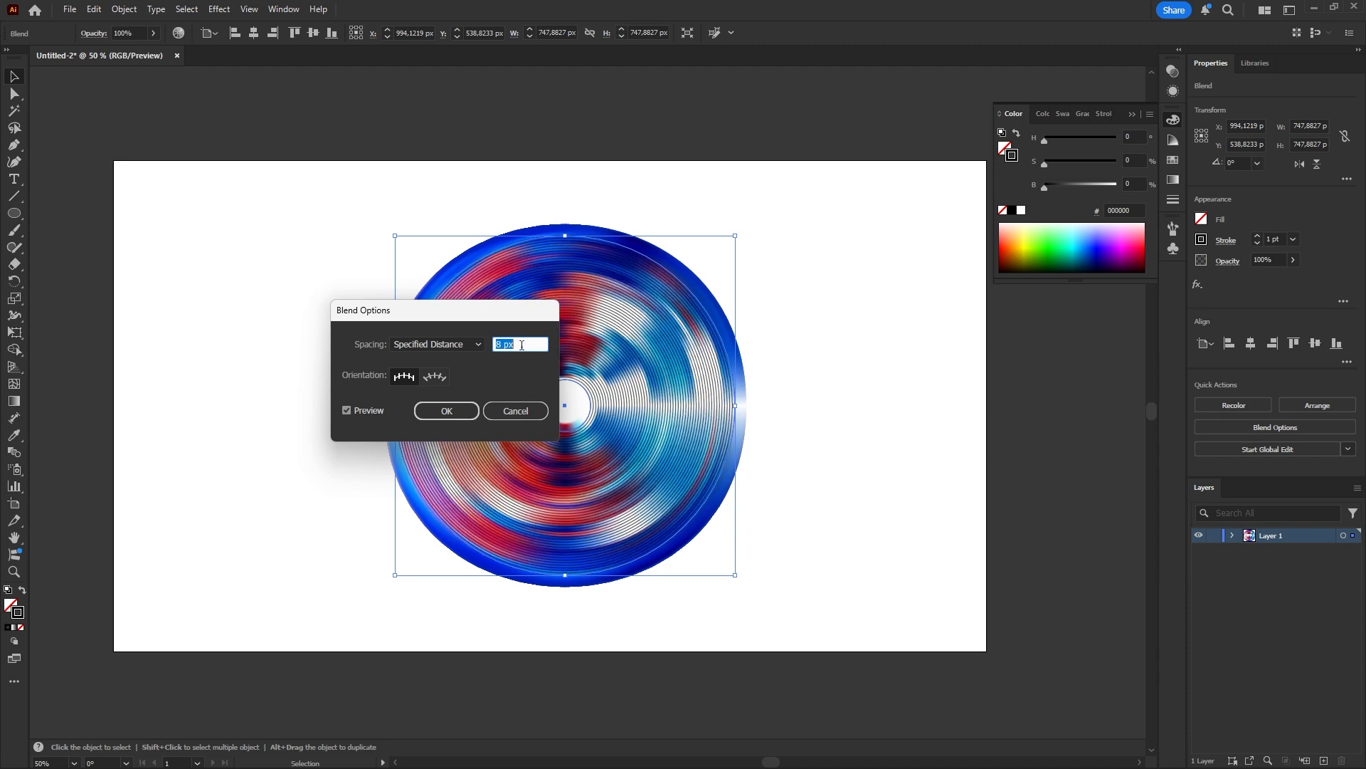
key(Down)
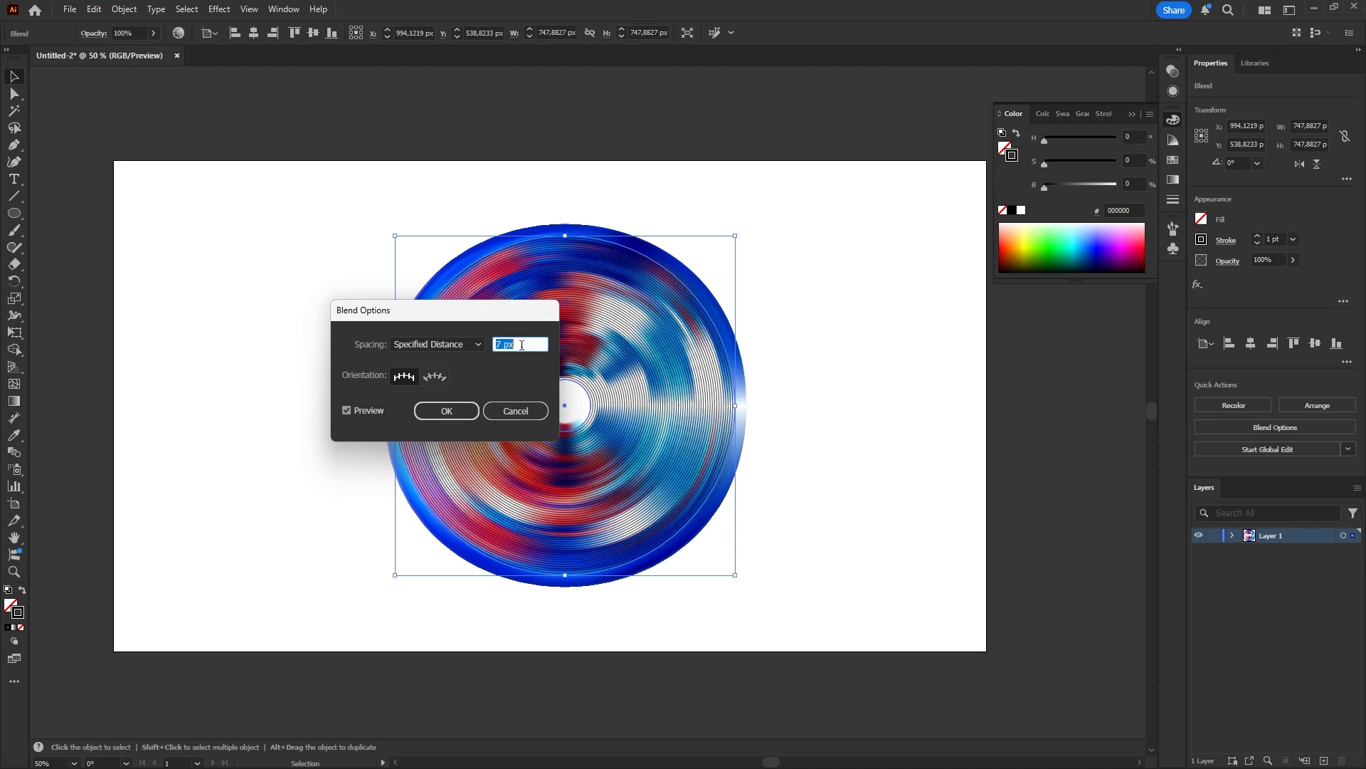
click(450, 408)
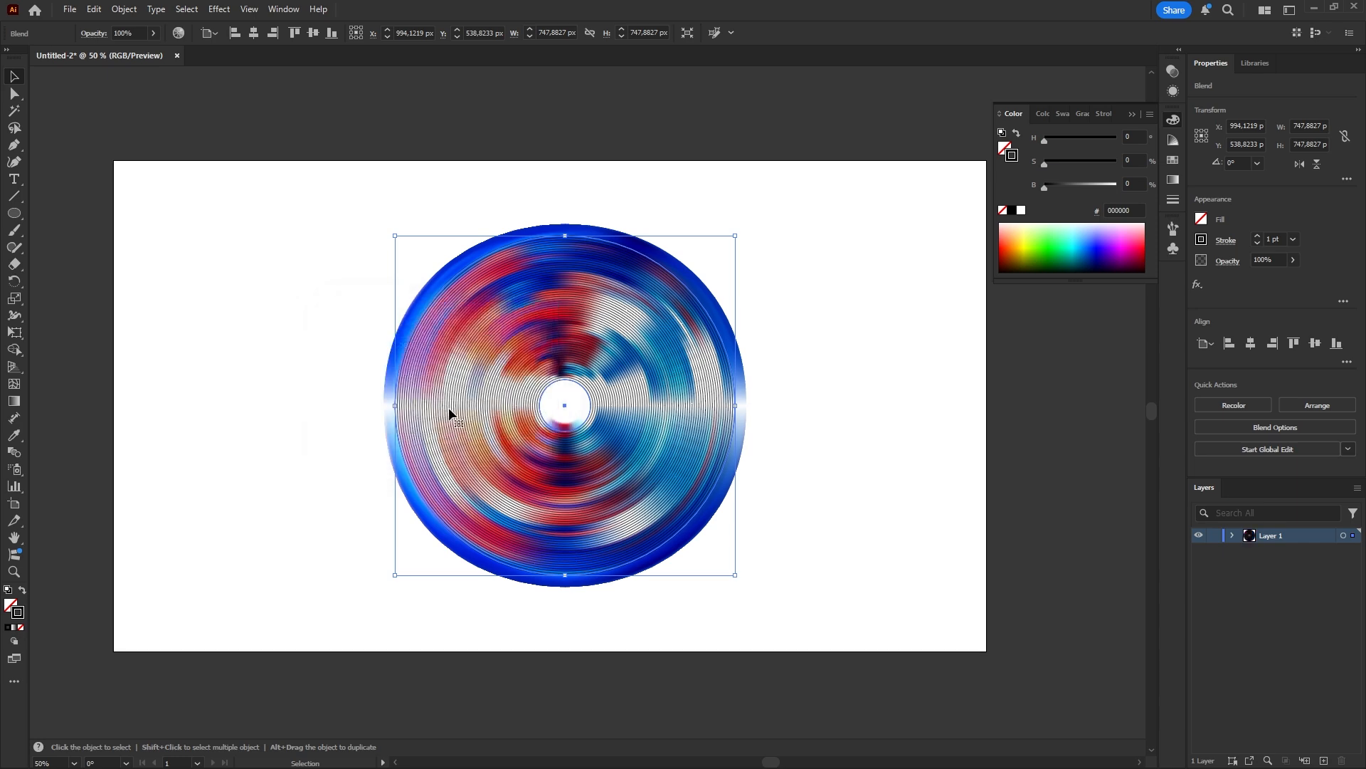
Change the blended circles' blending mode to Soft Light and deselect them
click(283, 10)
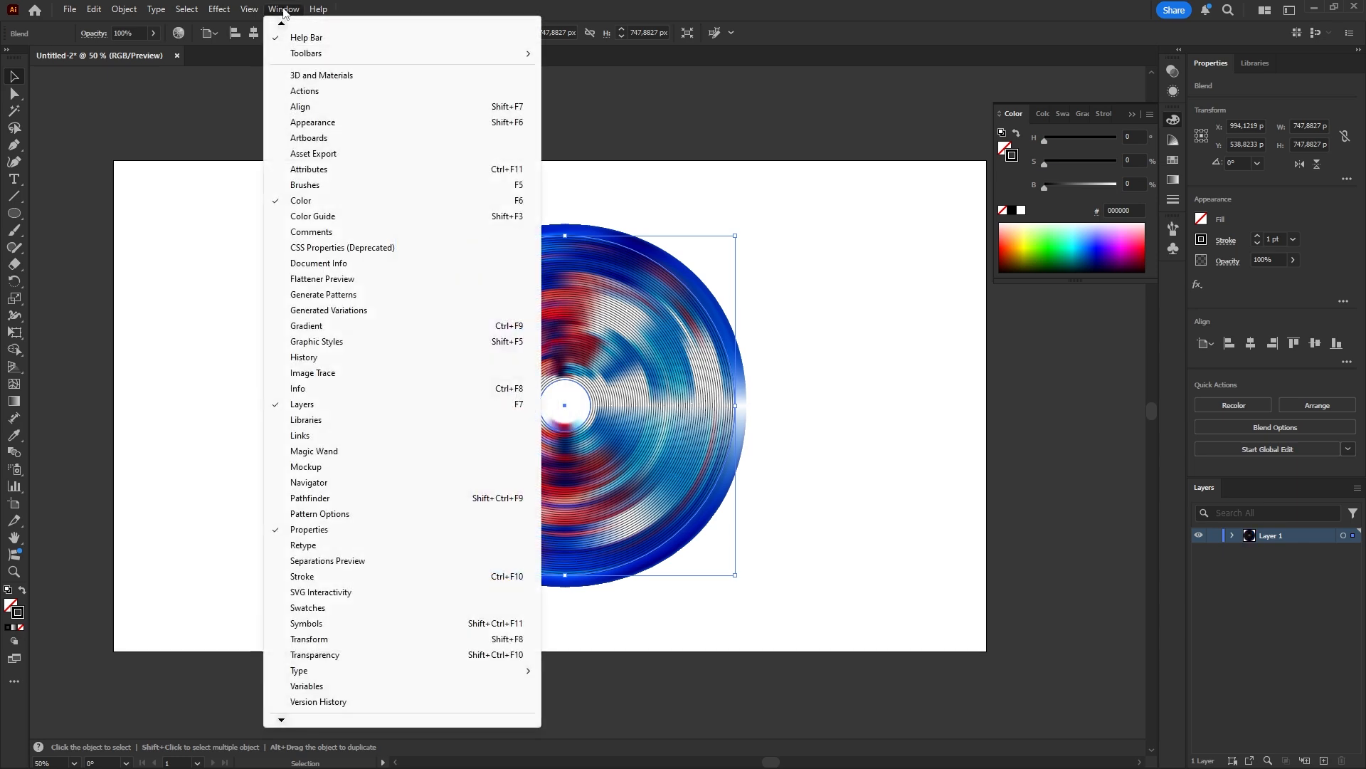
scroll(306, 642, down, 3)
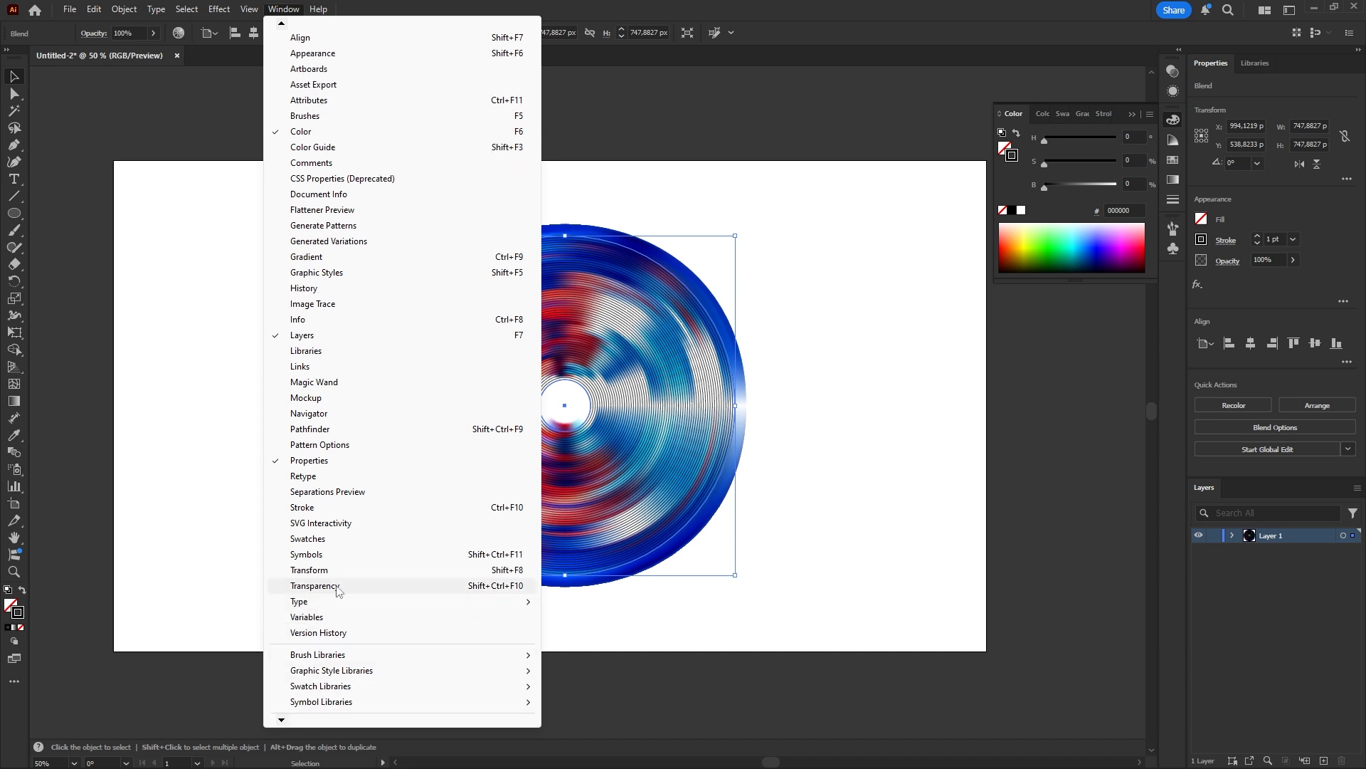
click(314, 585)
click(1014, 87)
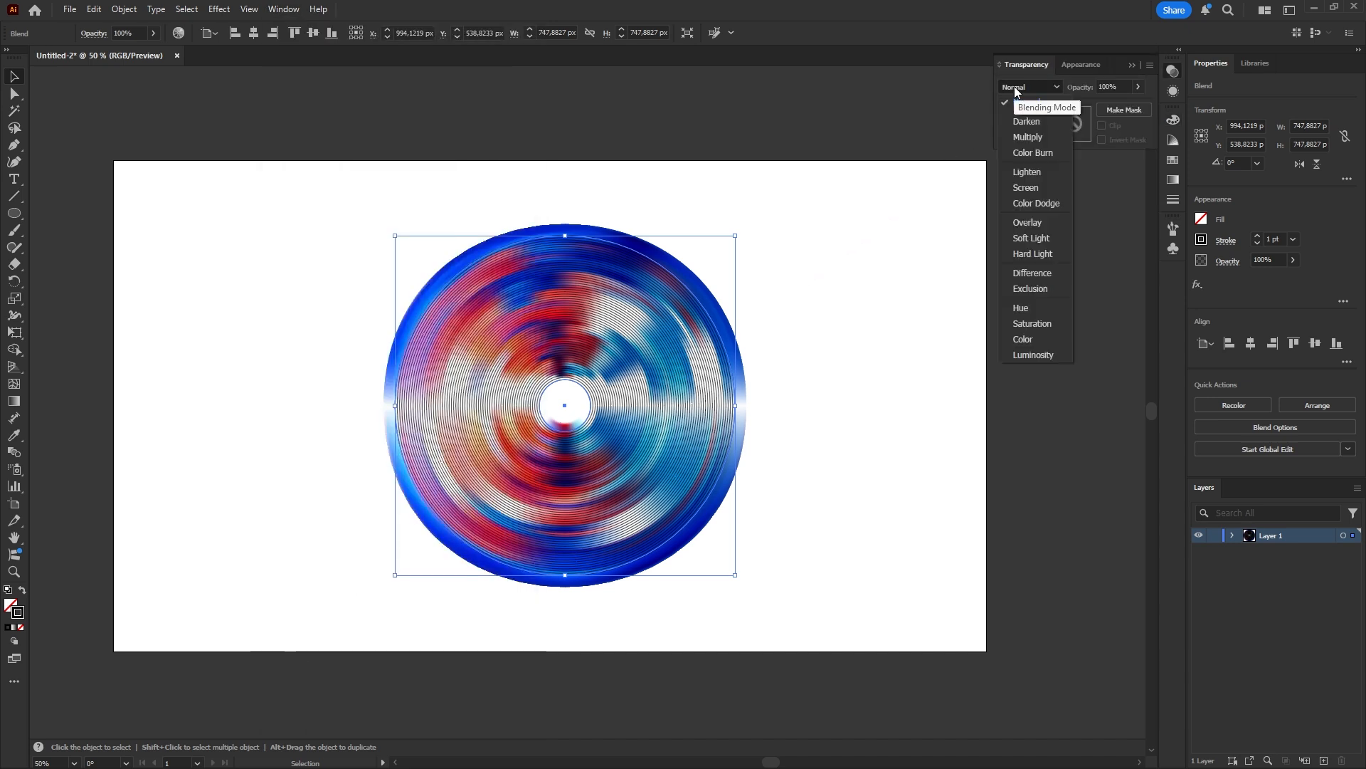
click(1049, 238)
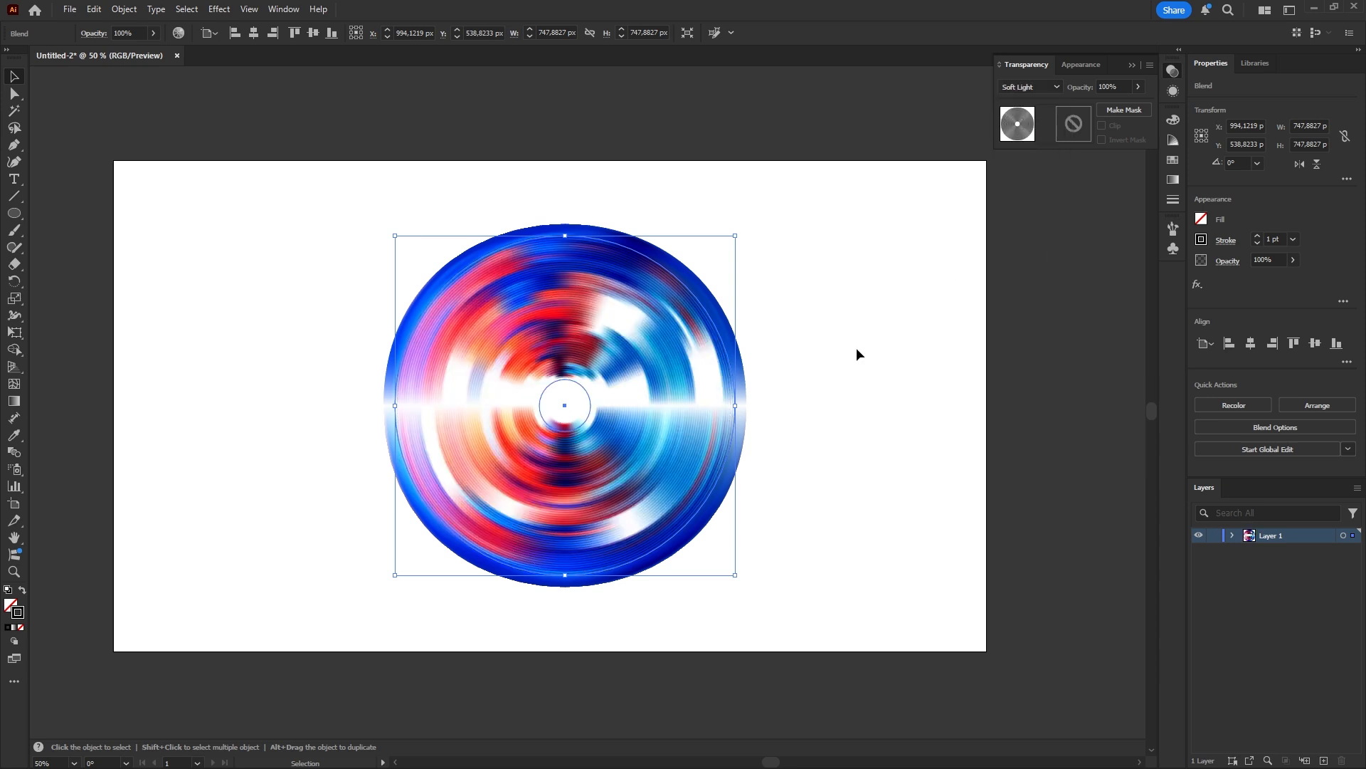
click(762, 413)
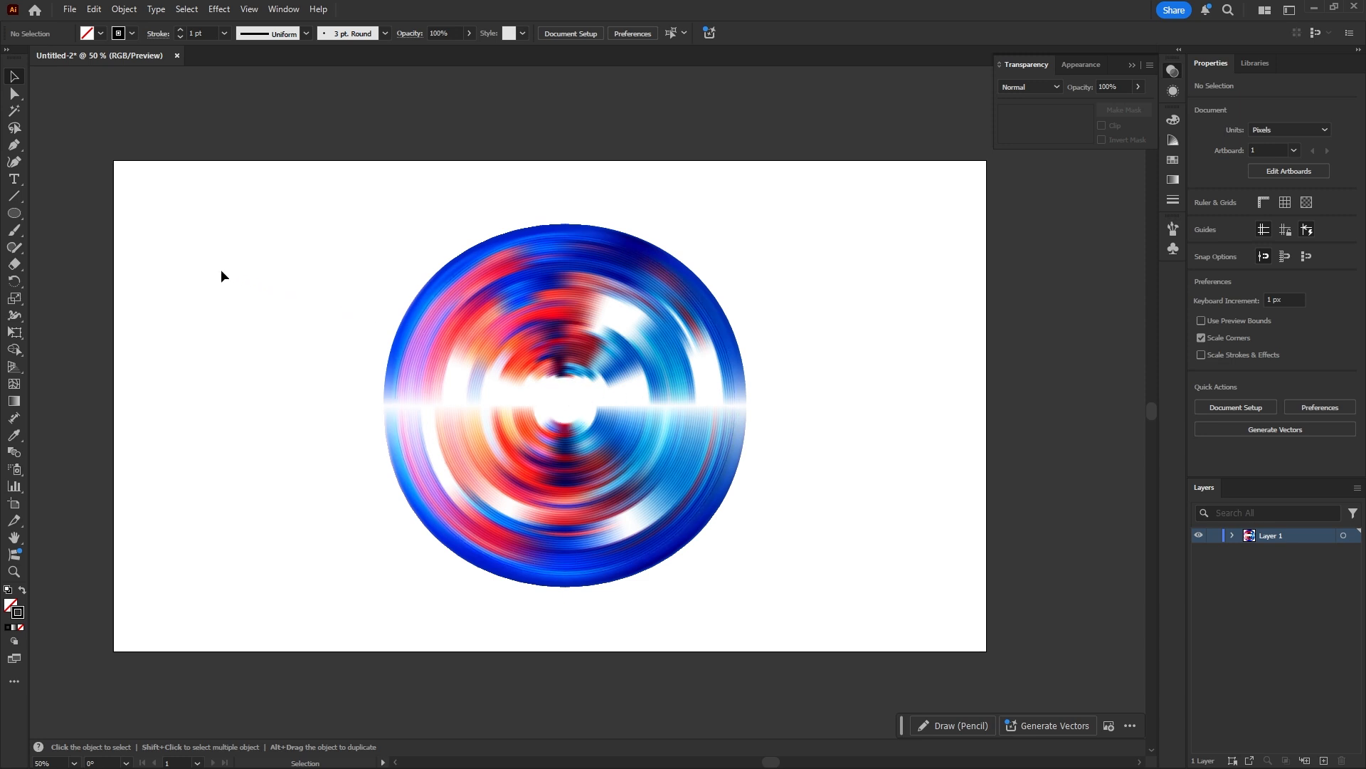
Draw two white-stroked concentric circles from the disc's centre, one about 141 px and one about 748 px wide
drag(8, 216, 67, 246)
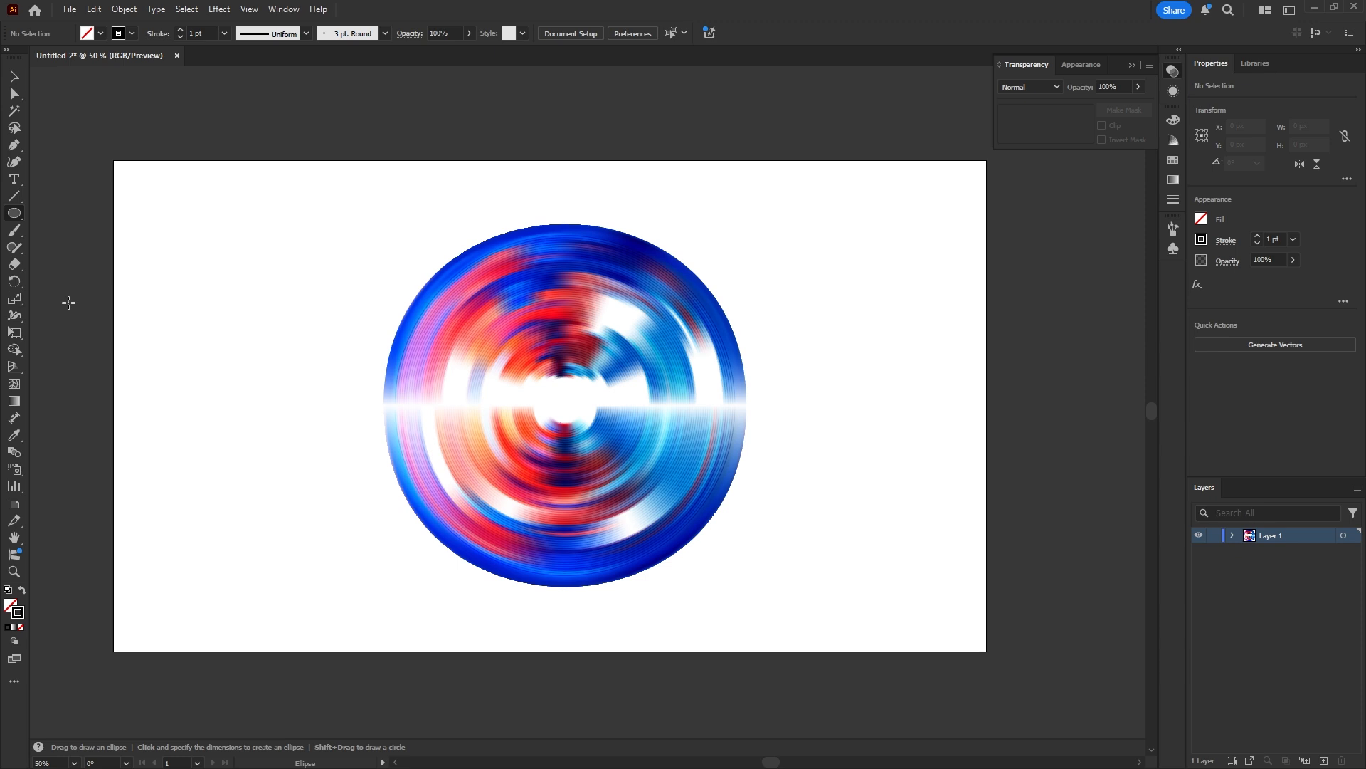
double_click(18, 613)
click(499, 280)
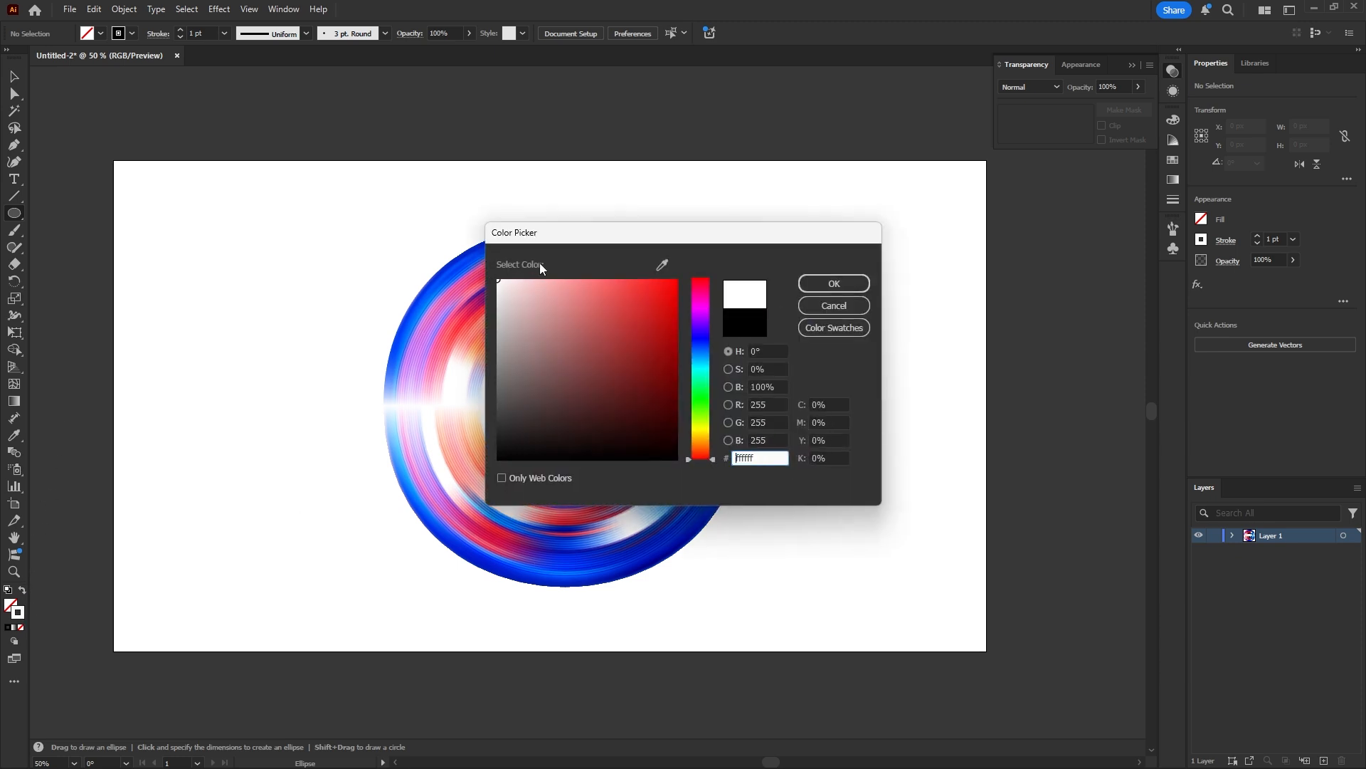
click(833, 284)
drag(565, 406, 597, 437)
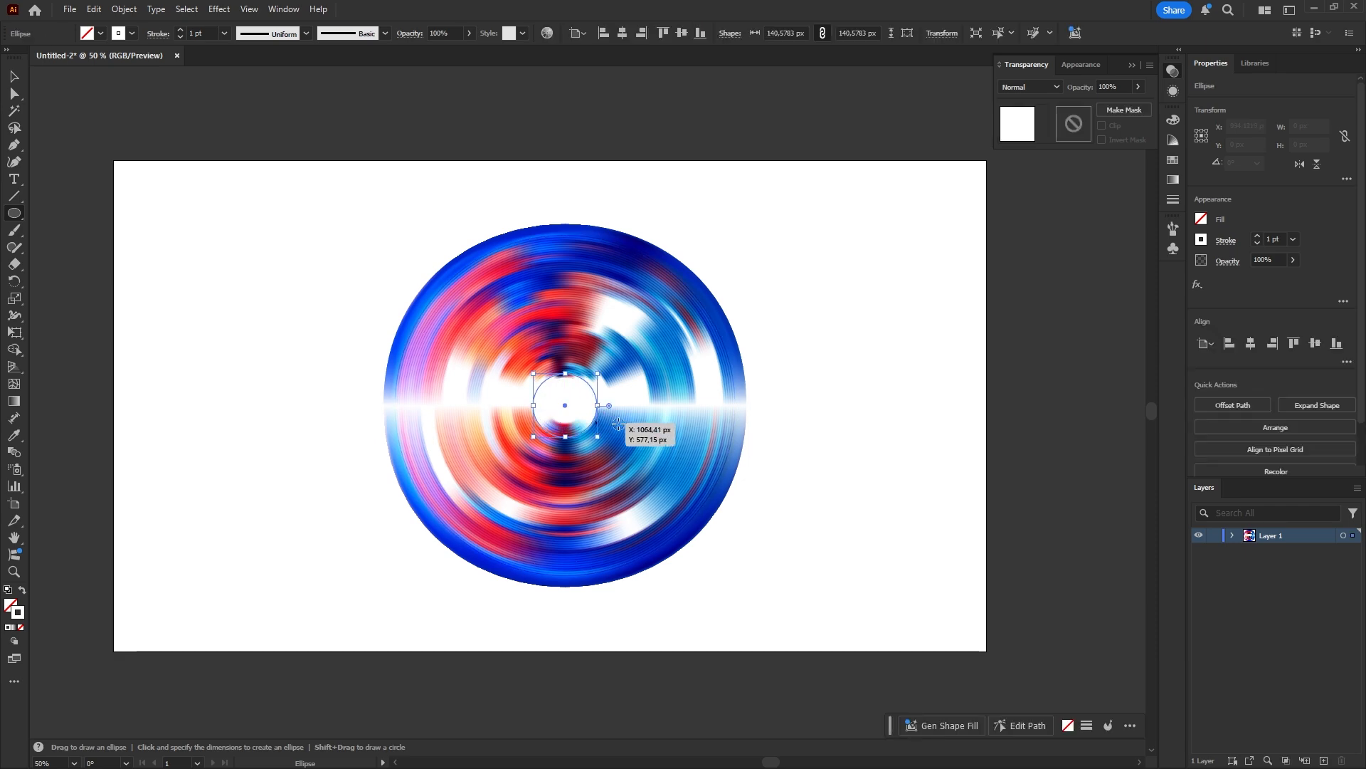
ctrl+click(767, 428)
drag(566, 406, 736, 445)
Give both white circles a 3 pt stroke and make a blend between them
key(v)
key(ctrl+equal)
click(224, 34)
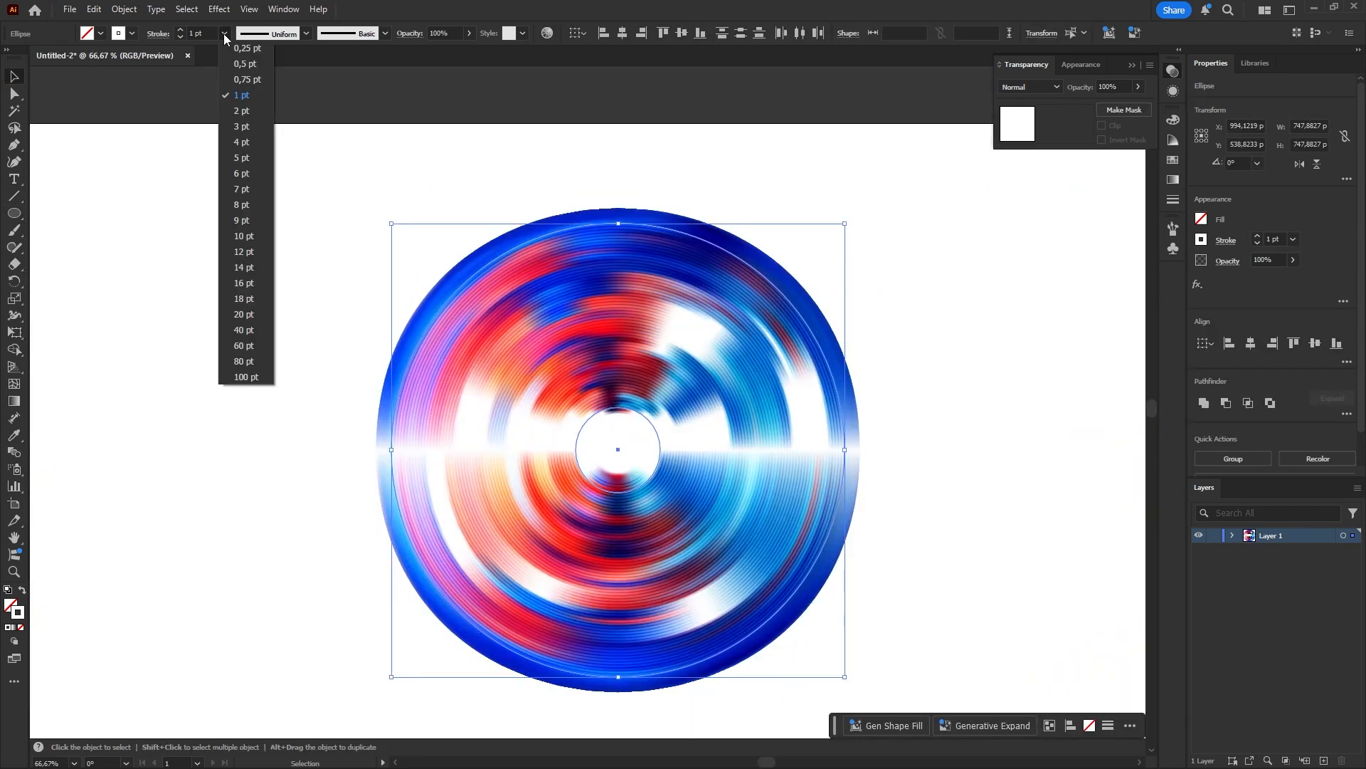
click(243, 127)
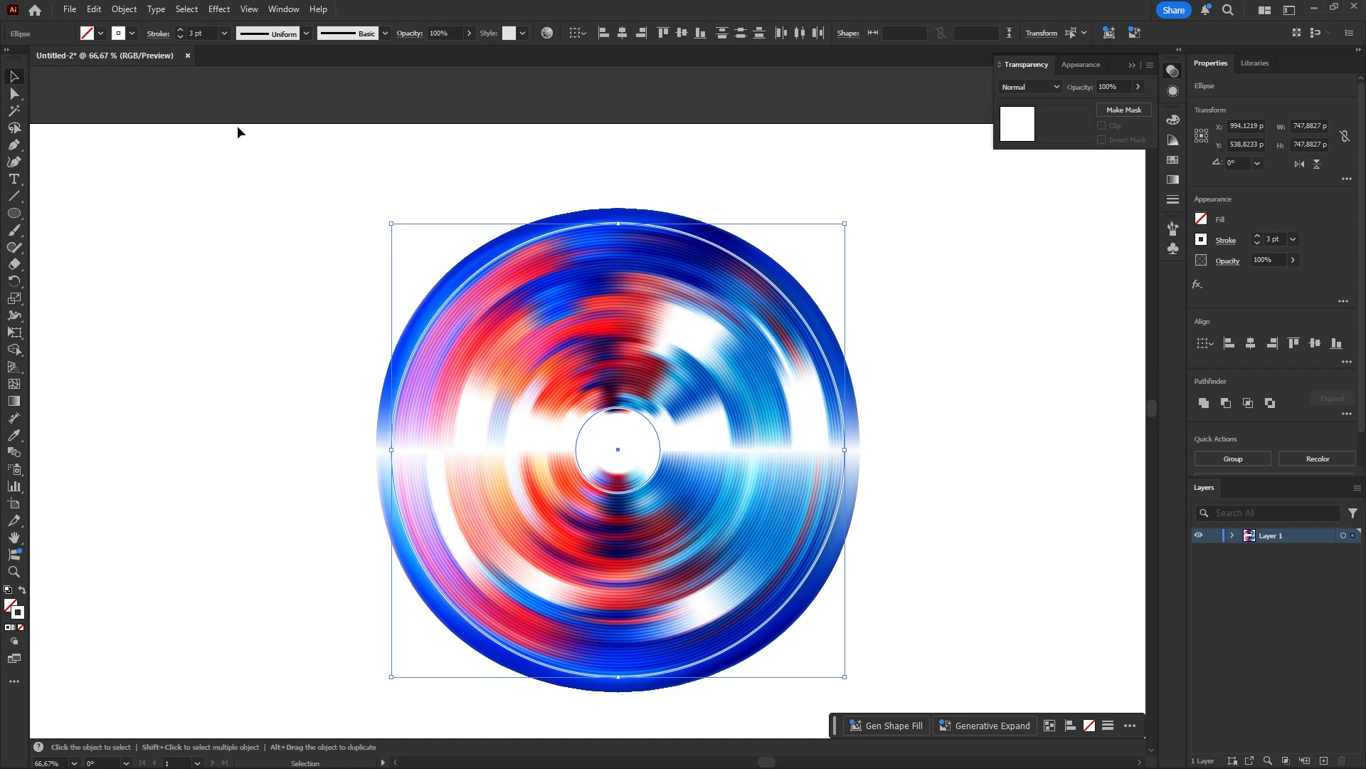
click(123, 9)
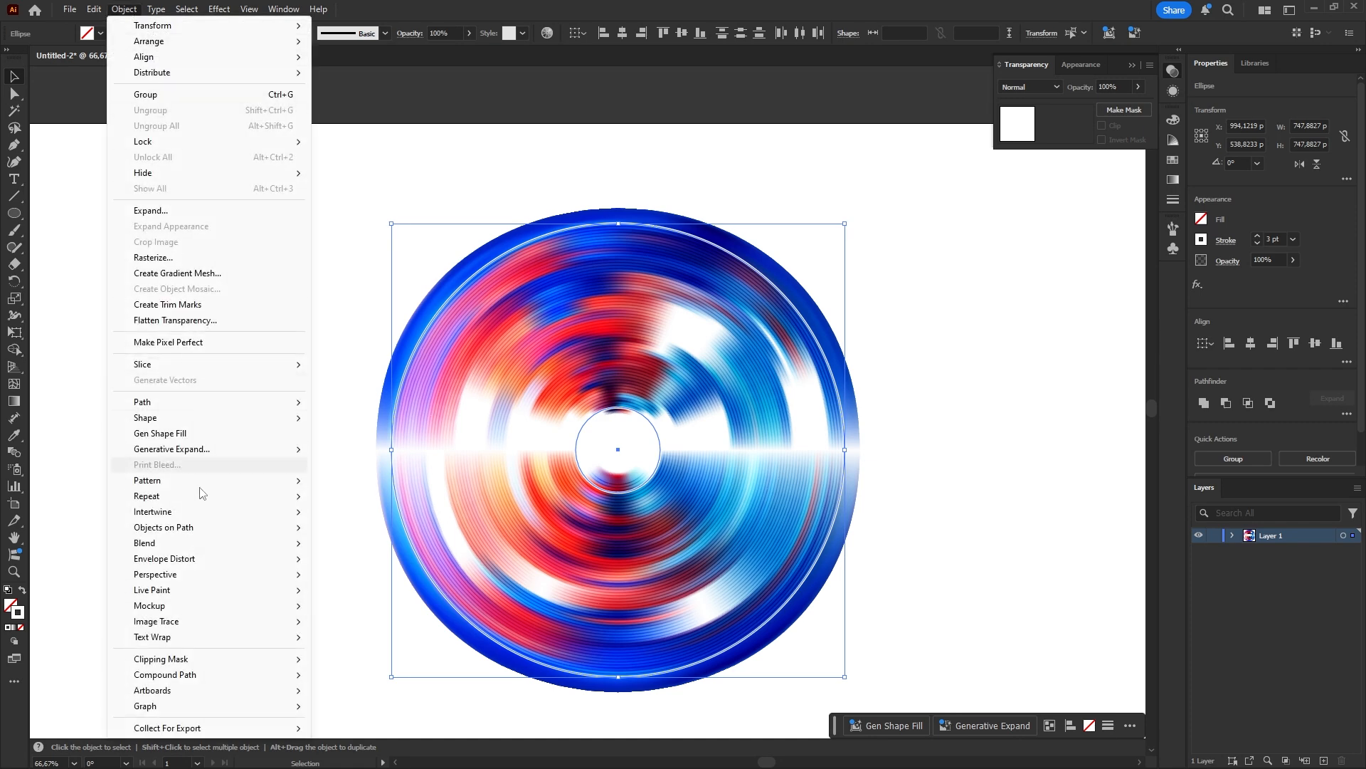
mouse_move(200, 550)
click(344, 543)
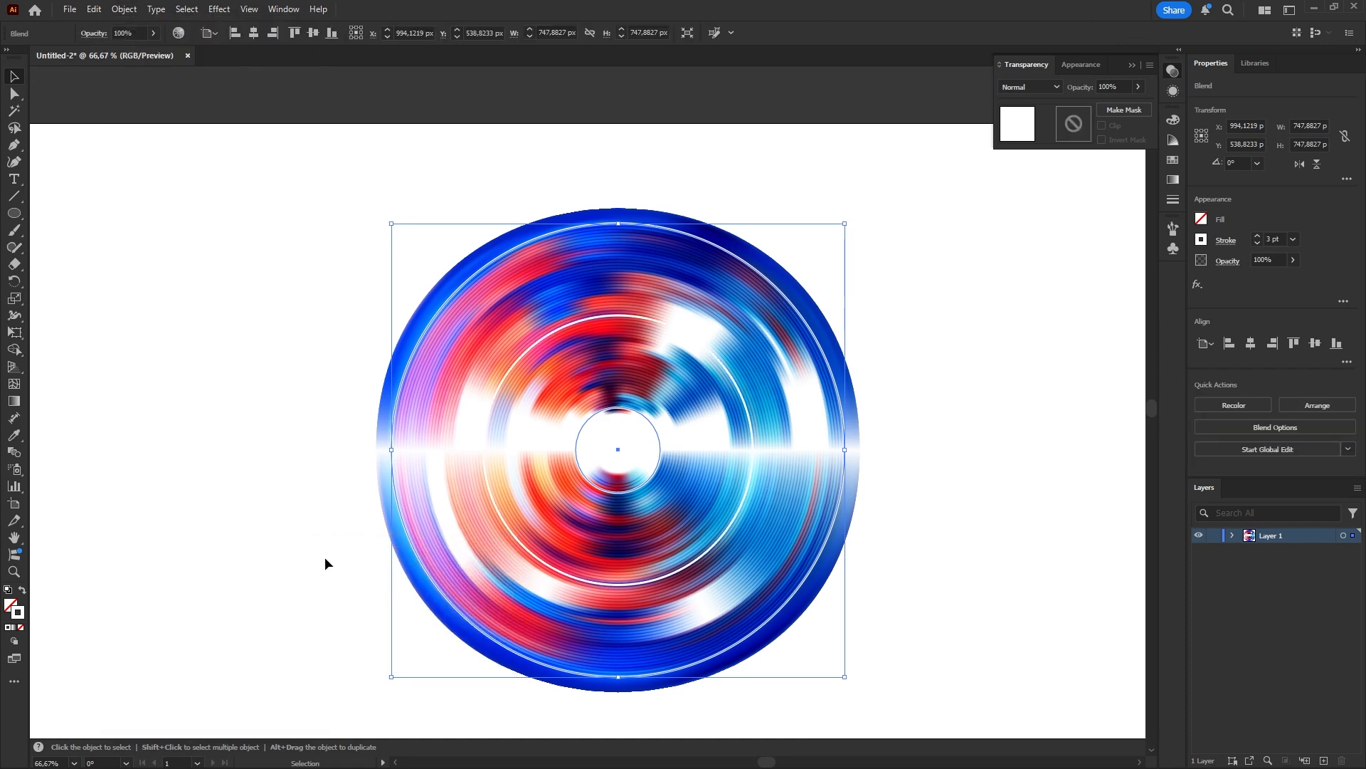
Set the white circle blend's spacing to Specified Distance with a value of 50 px
click(124, 9)
mouse_move(204, 550)
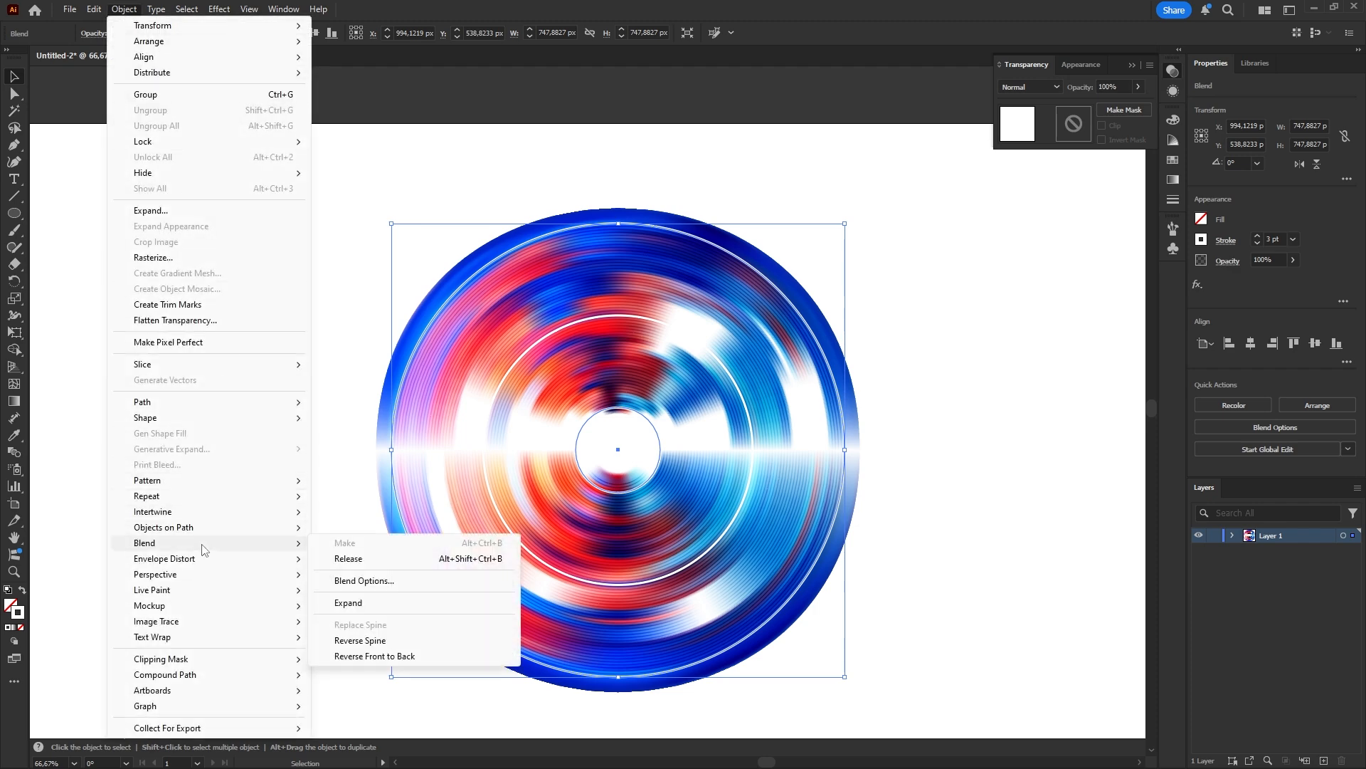
click(362, 582)
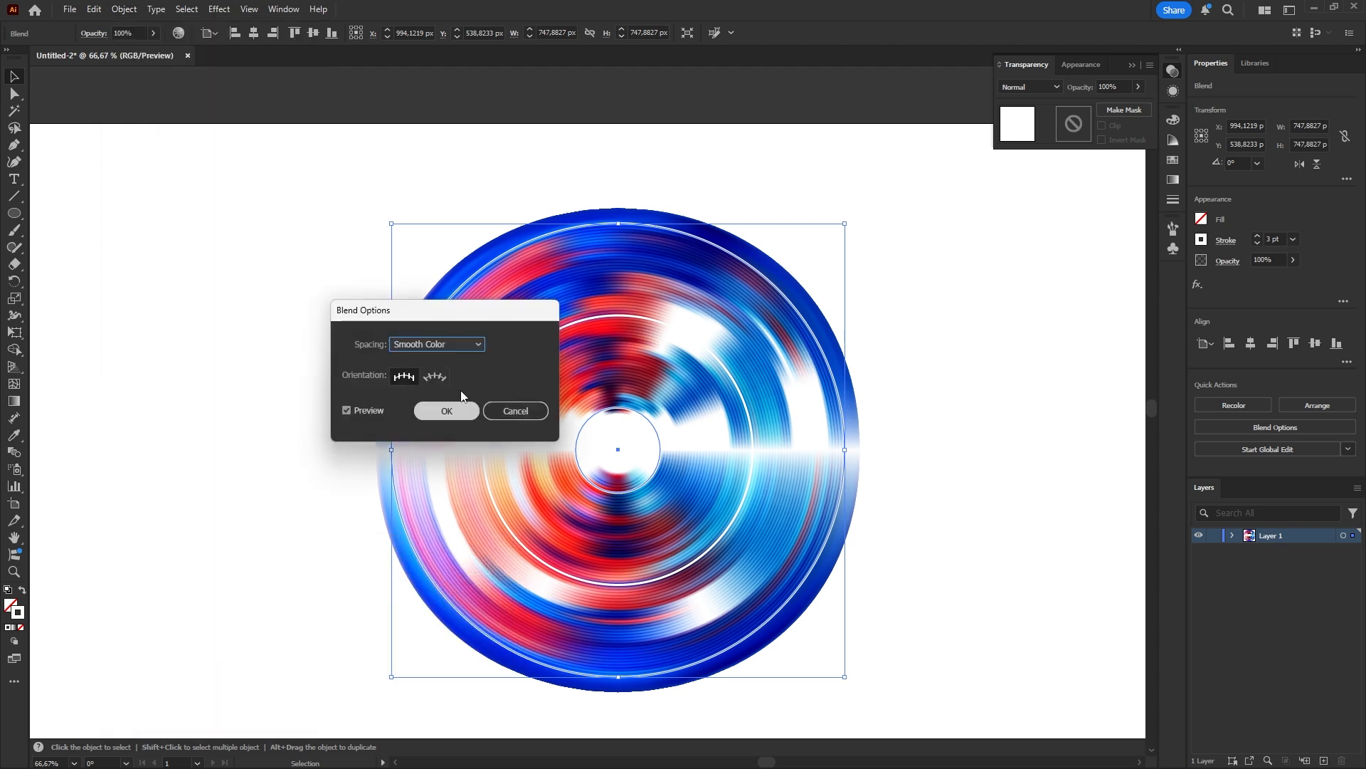
click(466, 349)
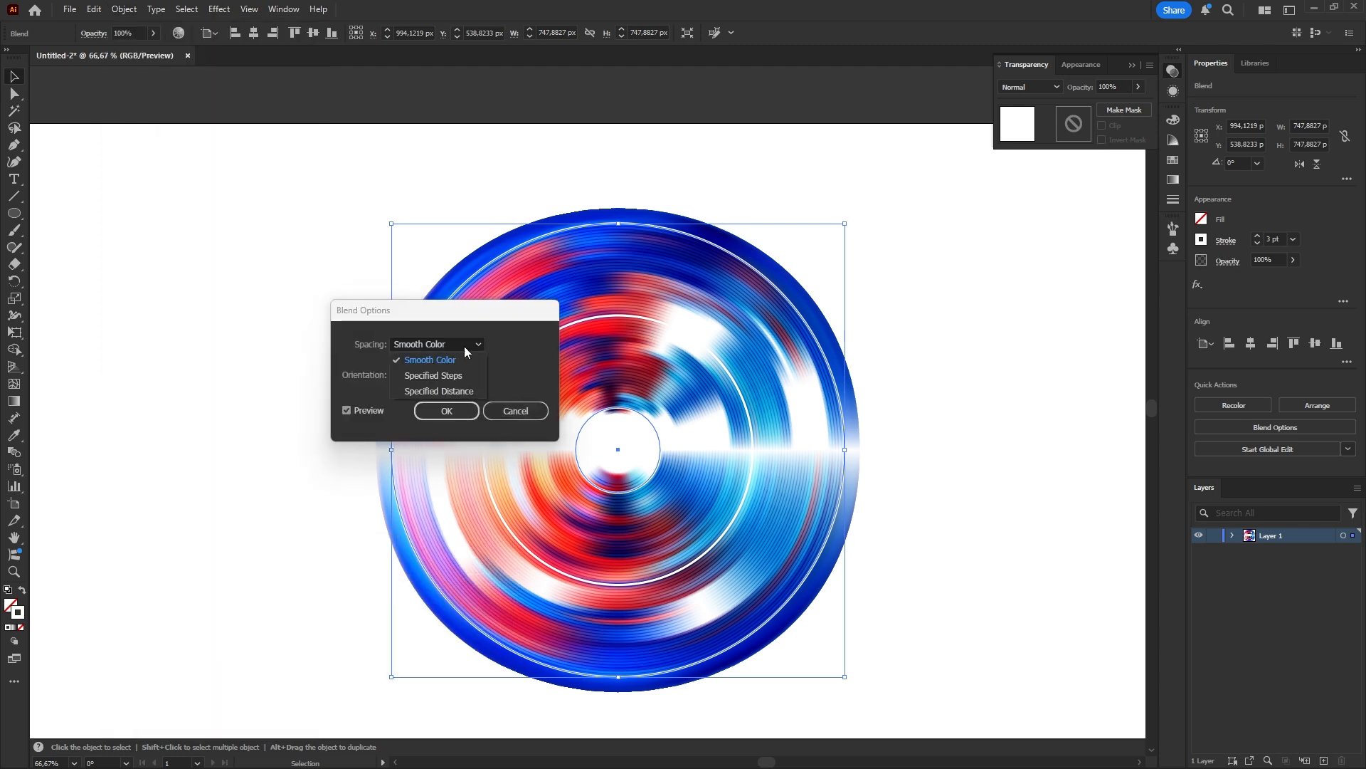
click(459, 391)
text(50)
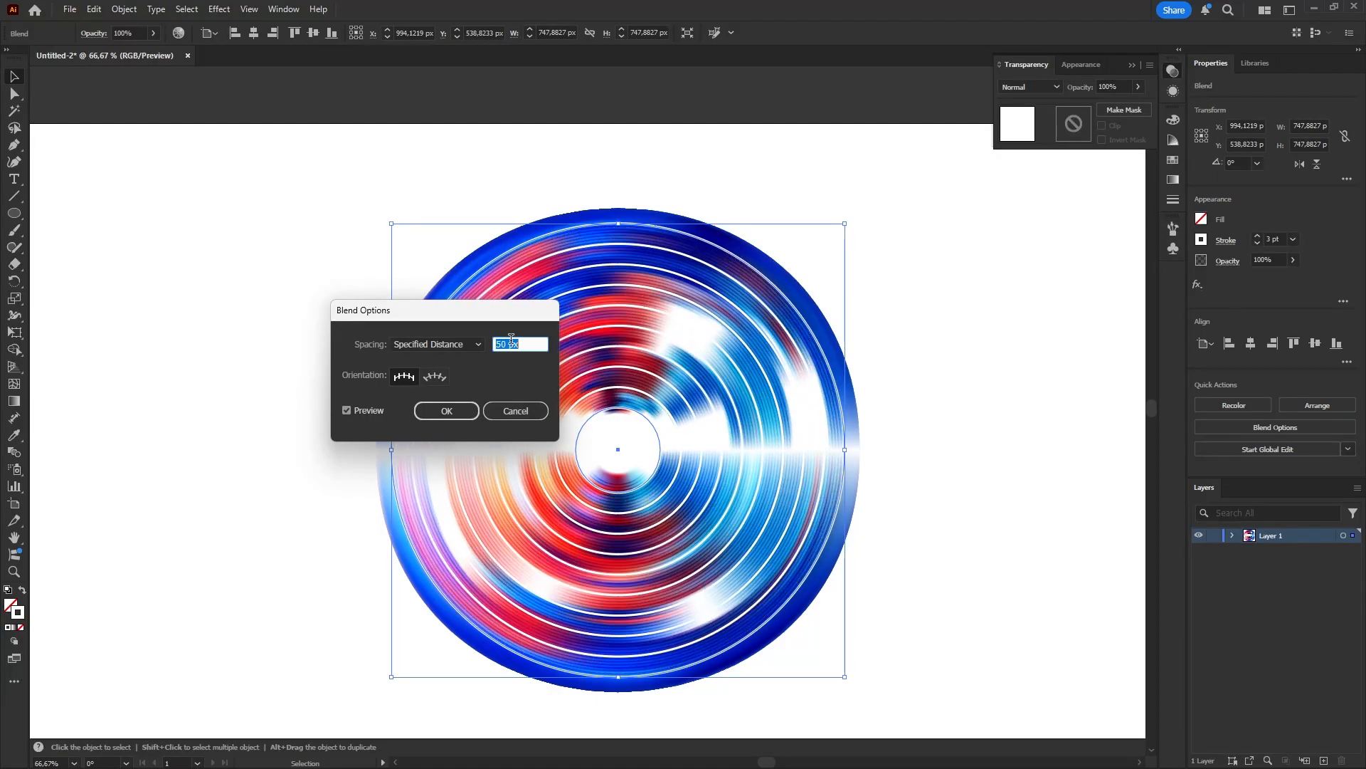
click(447, 410)
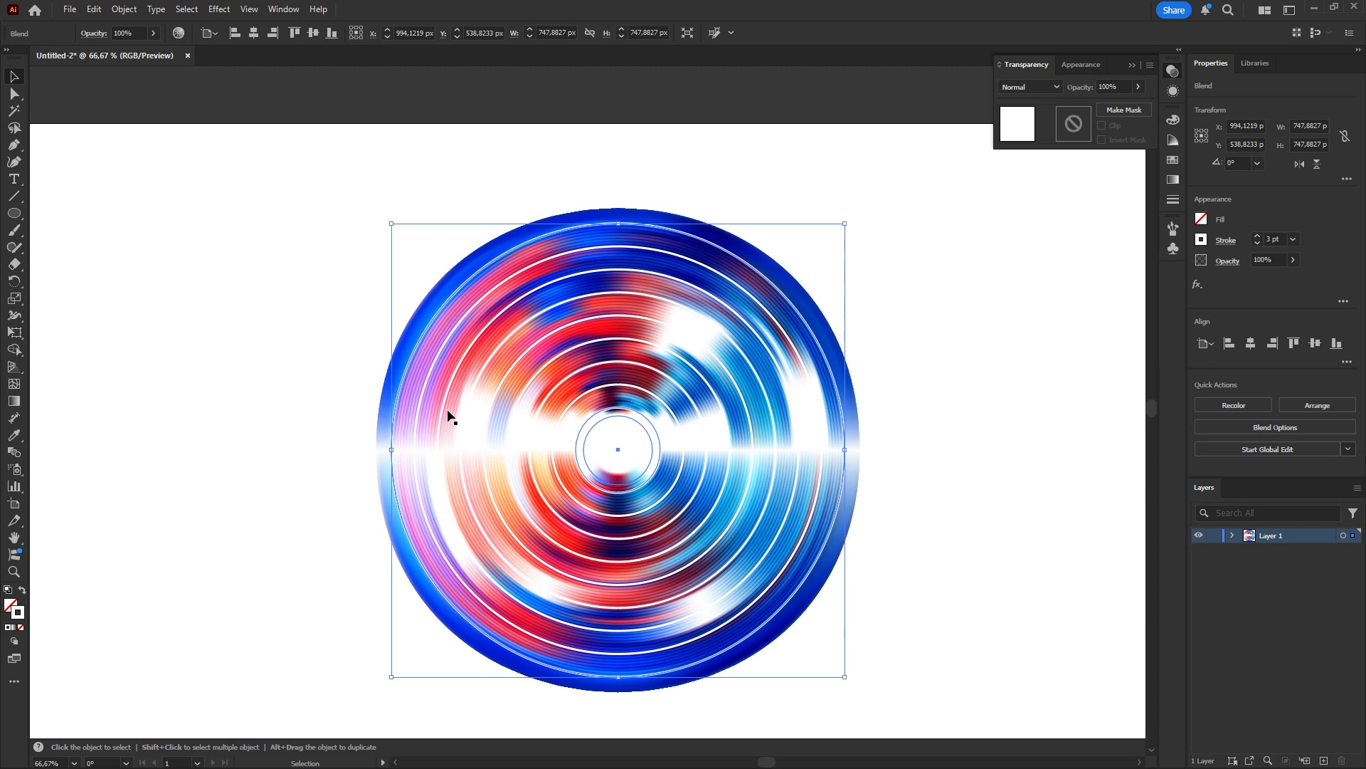
Change the white circle blend's blending mode to Soft Light and deselect it
click(1030, 86)
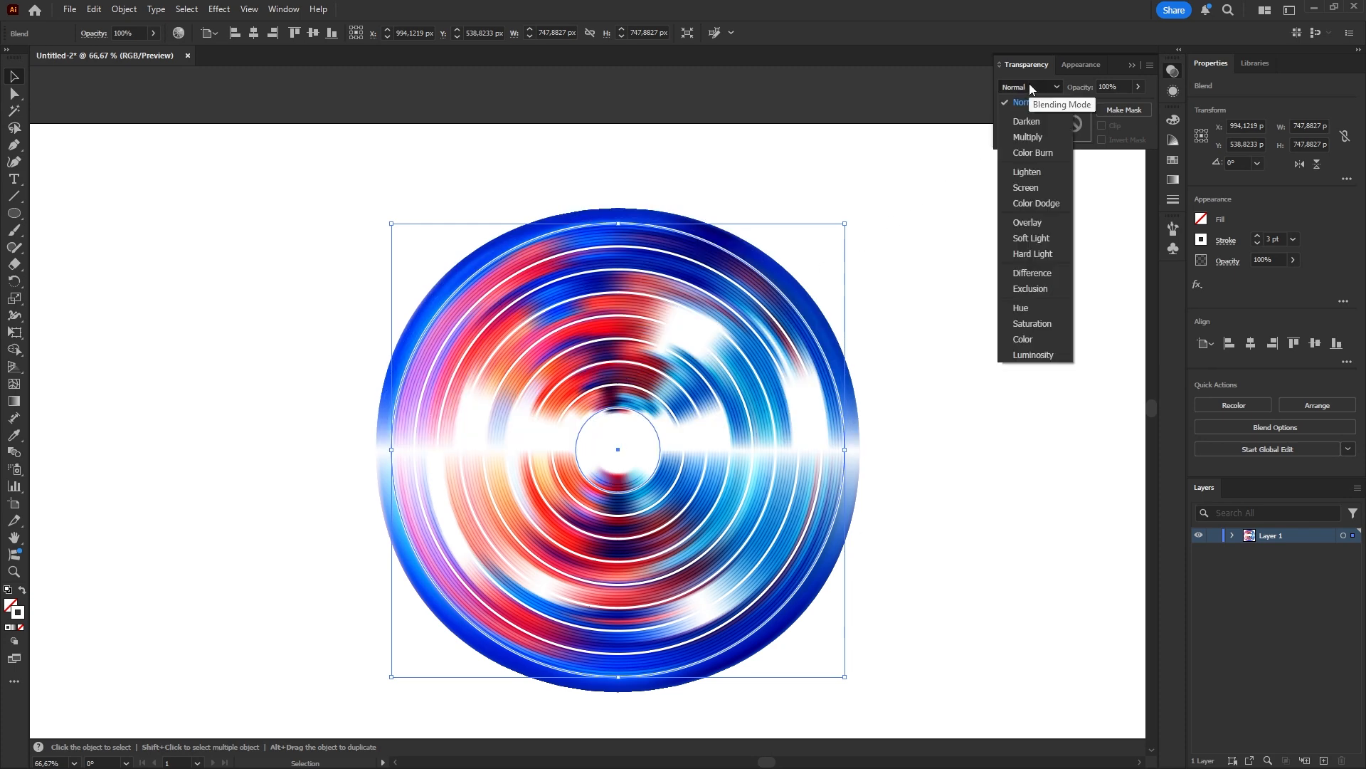
click(1029, 239)
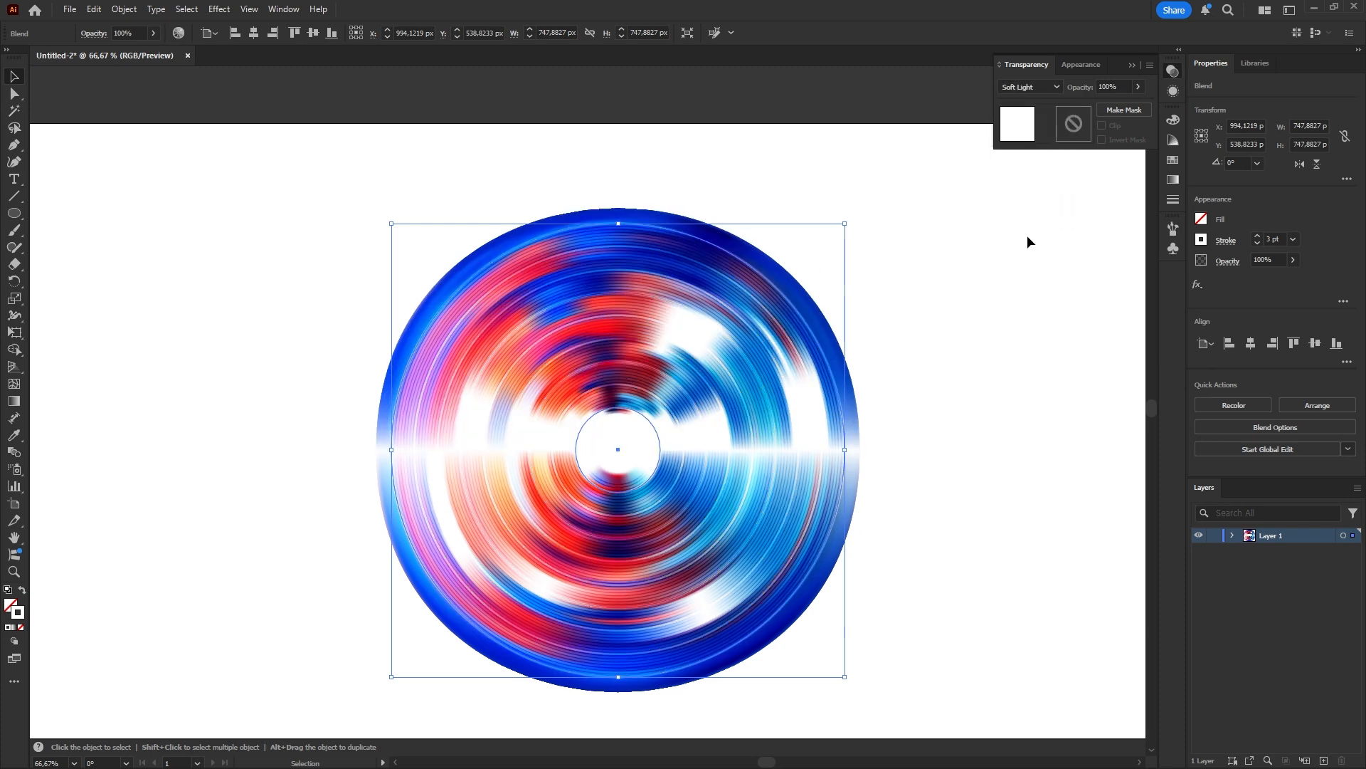
click(952, 418)
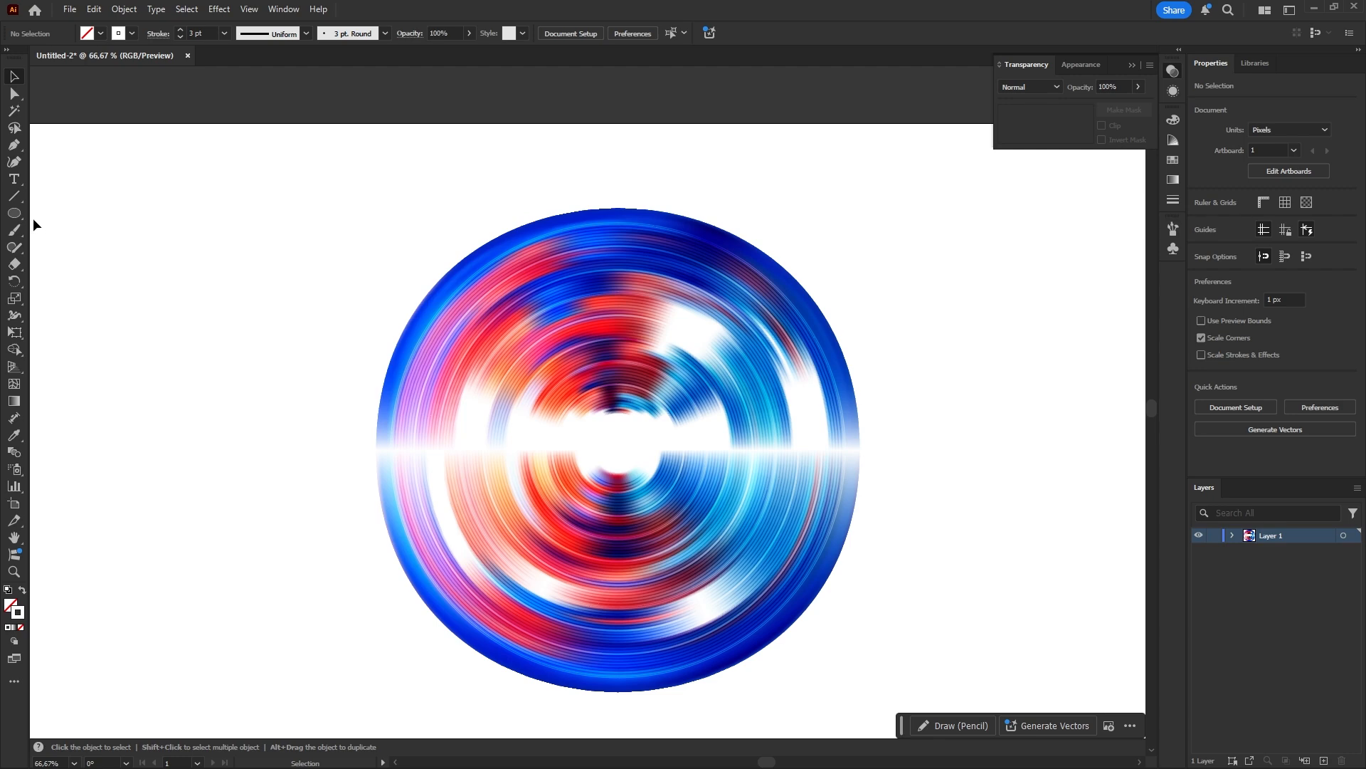
Draw a circle with a black (000000) stroke, about 796 px wide, from the disc's centre to its outer edge
click(14, 214)
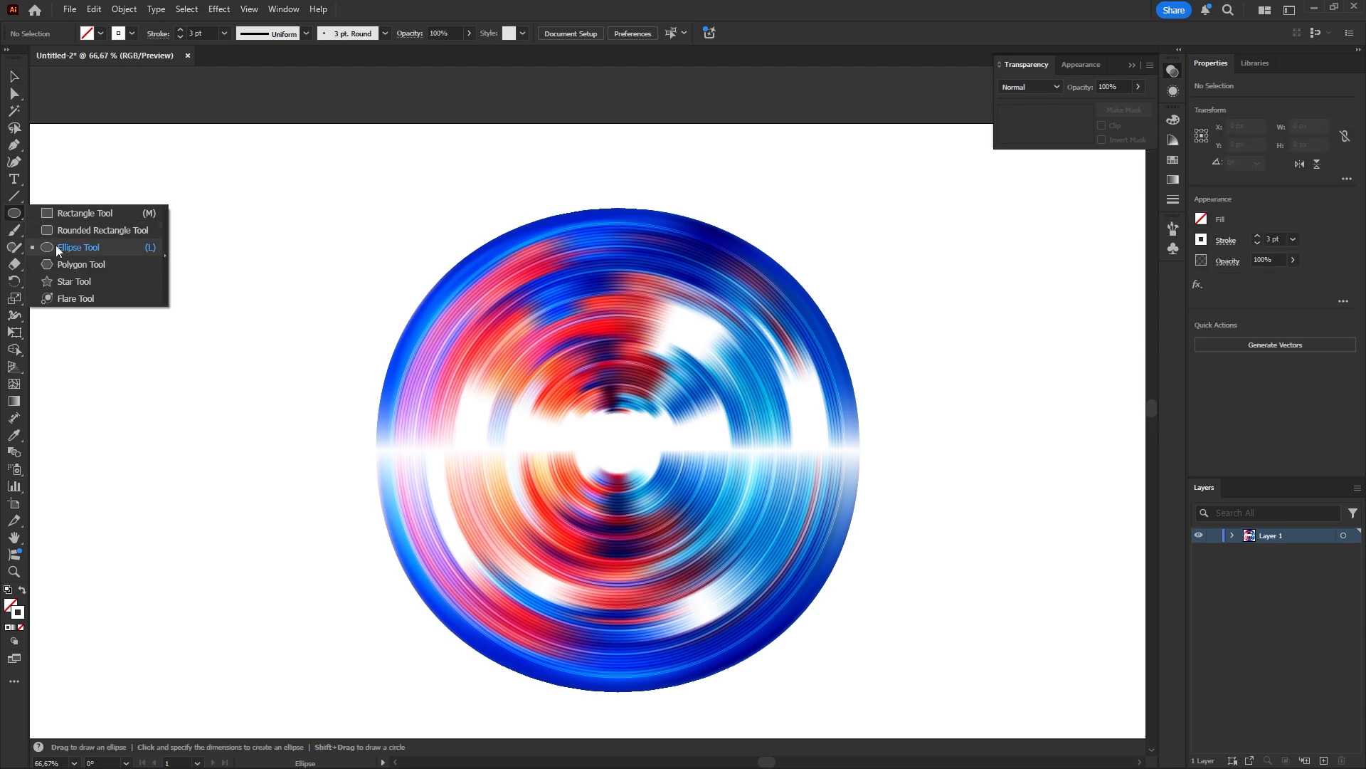
click(58, 247)
double_click(20, 617)
text(000000)
click(851, 285)
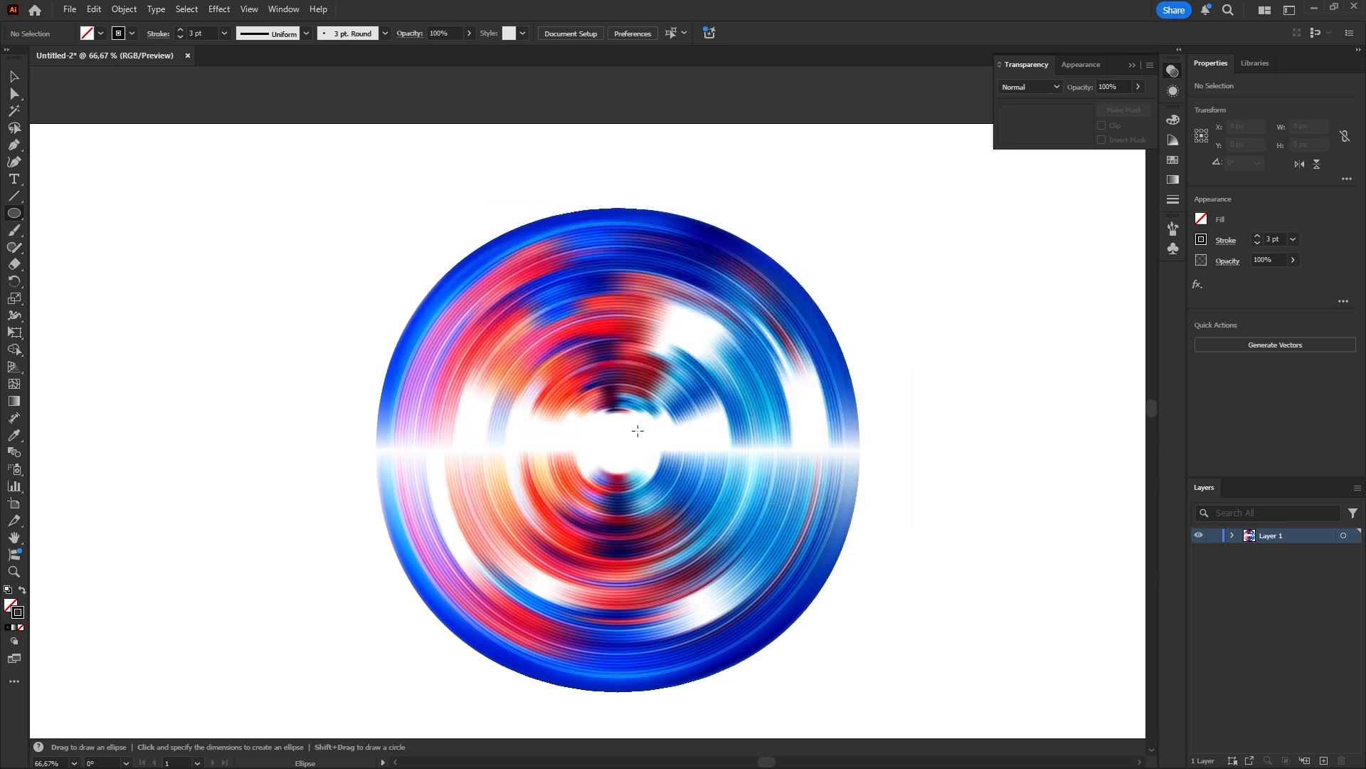
drag(617, 449, 864, 455)
Set the black outer circle's stroke to 10 pt aligned to the inside and its blending mode to Overlay
click(165, 35)
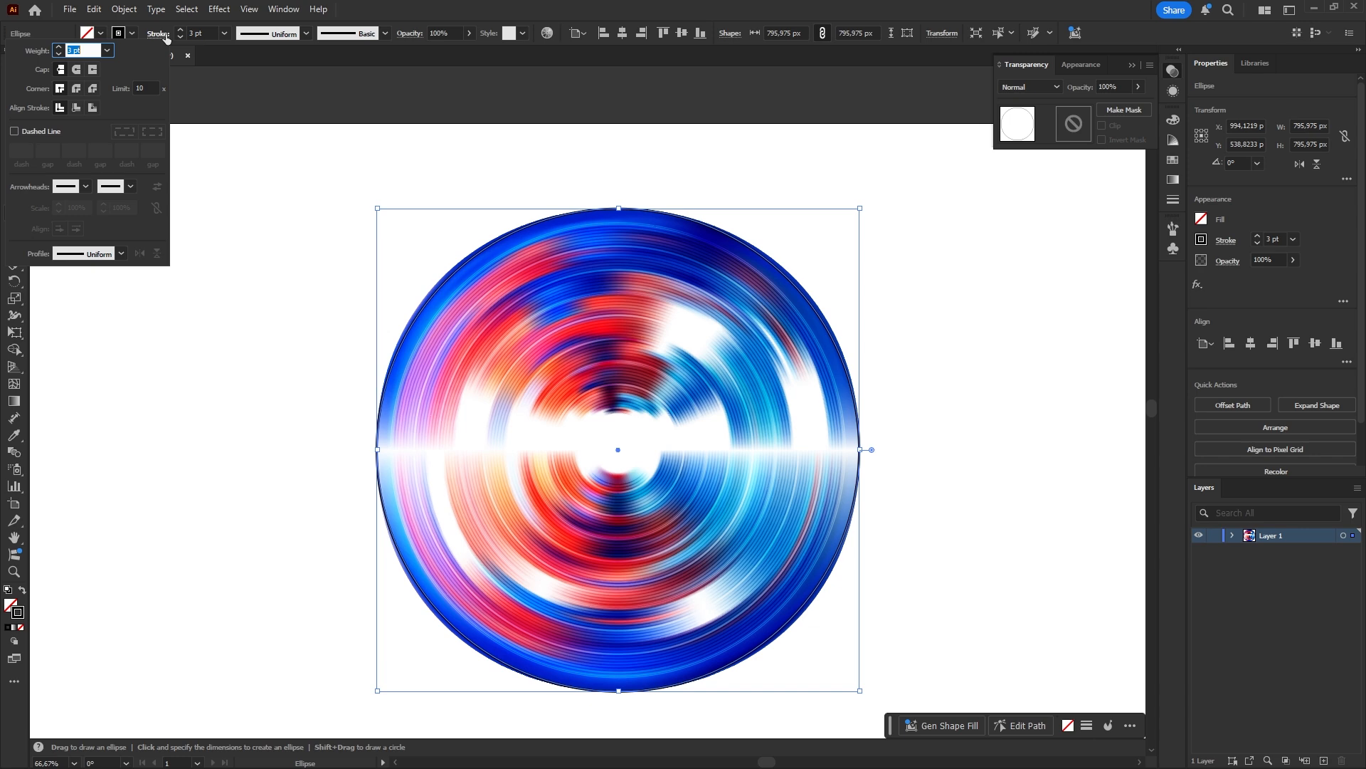
click(106, 50)
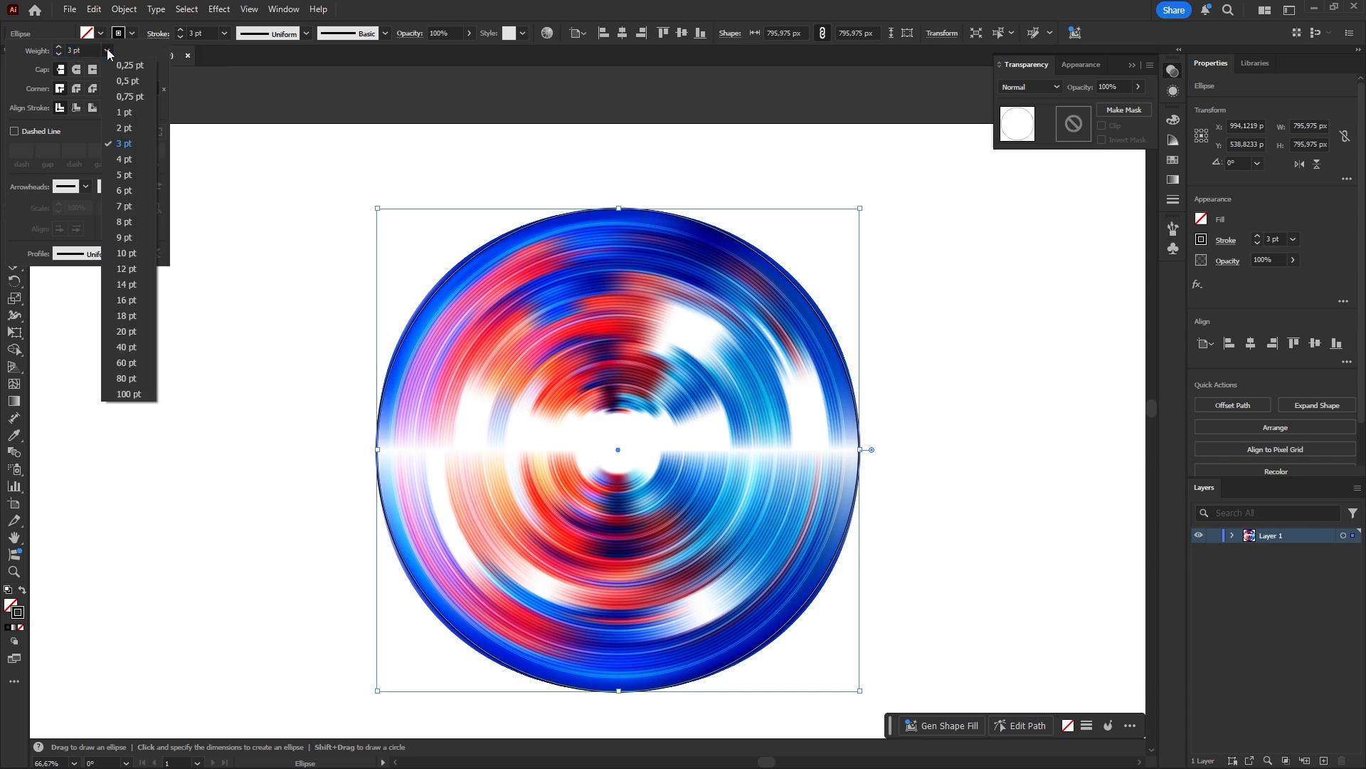
click(124, 253)
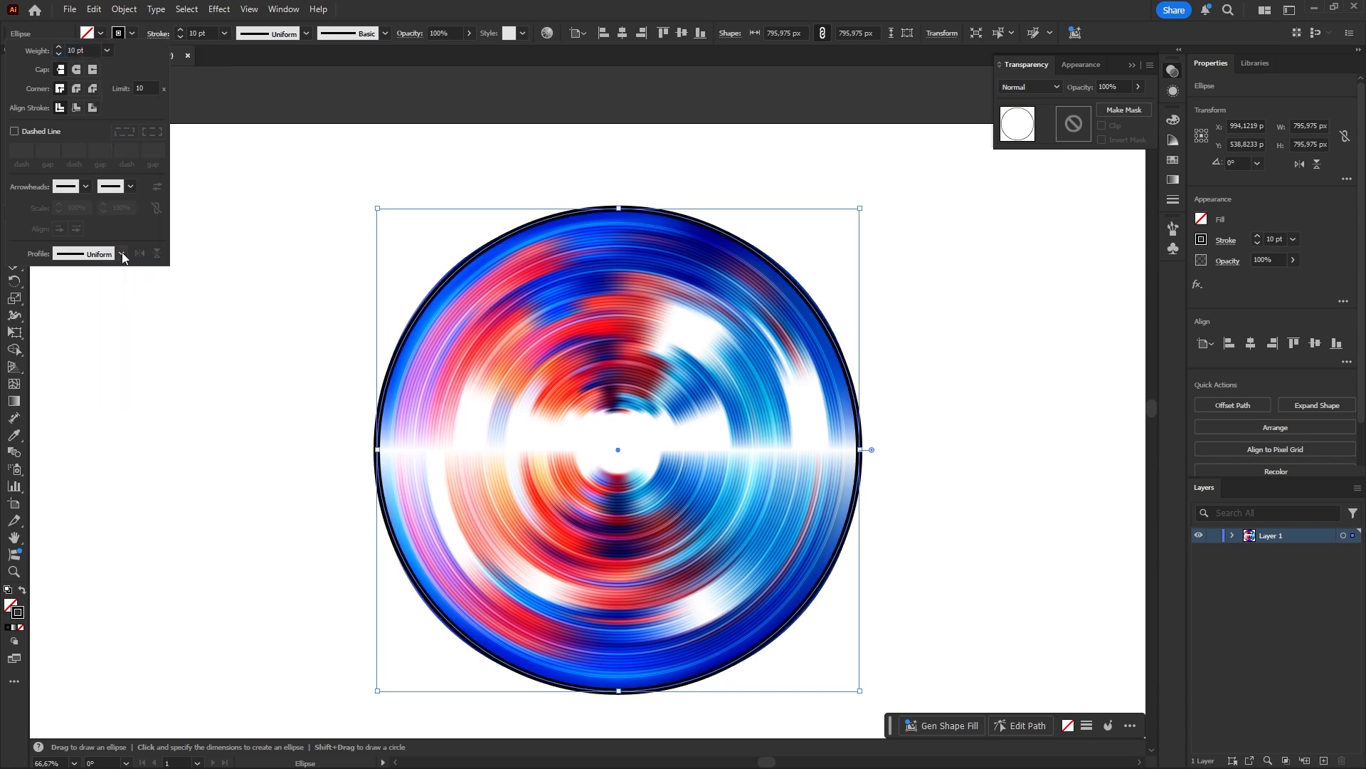
click(75, 108)
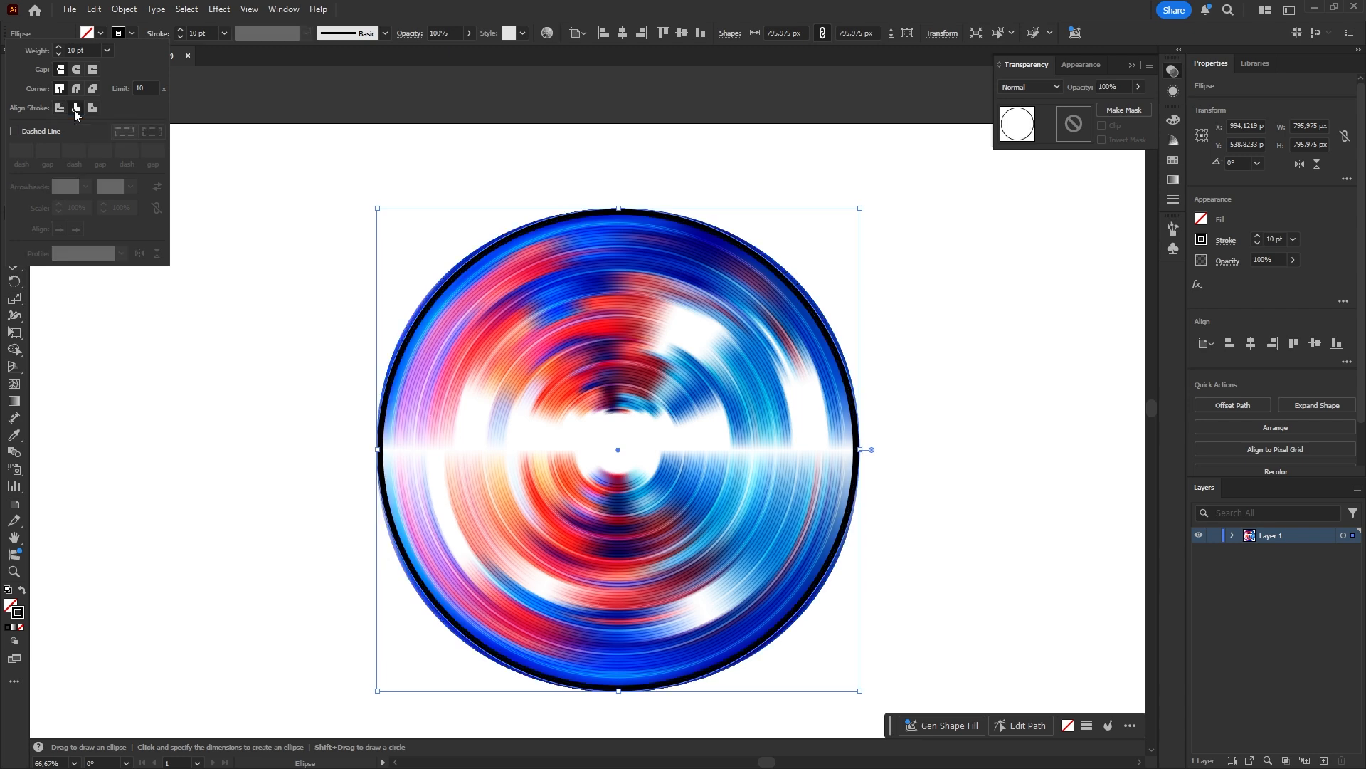
click(1022, 89)
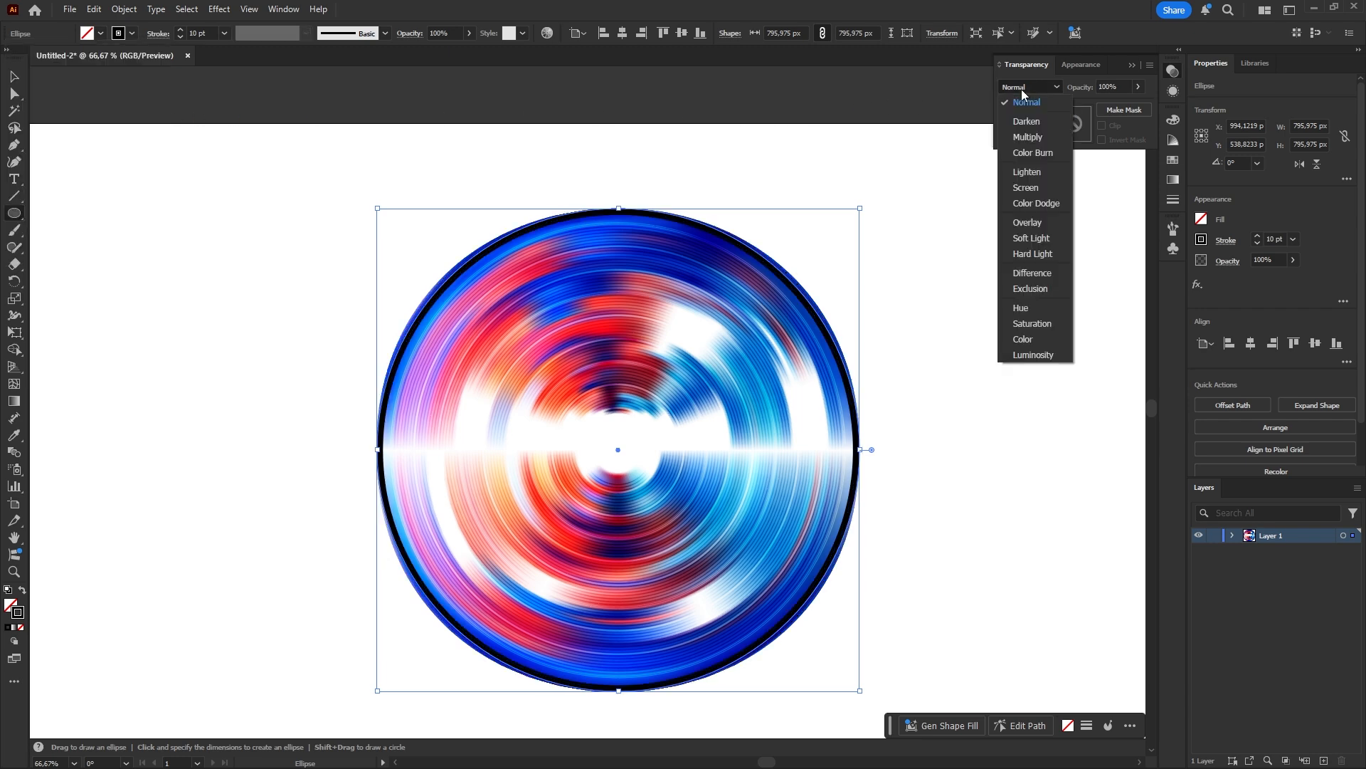
click(1056, 223)
key(v)
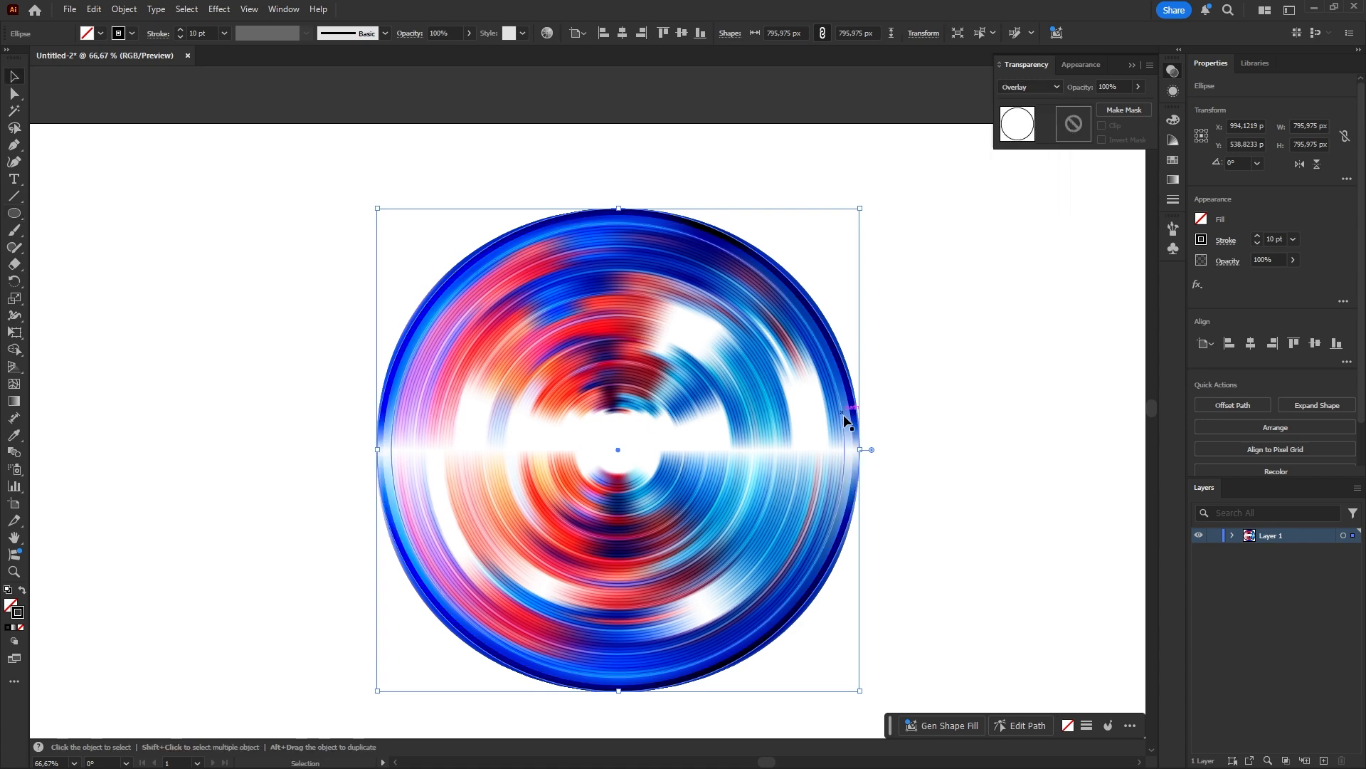
Paste a copy of the black outer circle in front and use it as a clipping mask for the whole artwork
key(a)
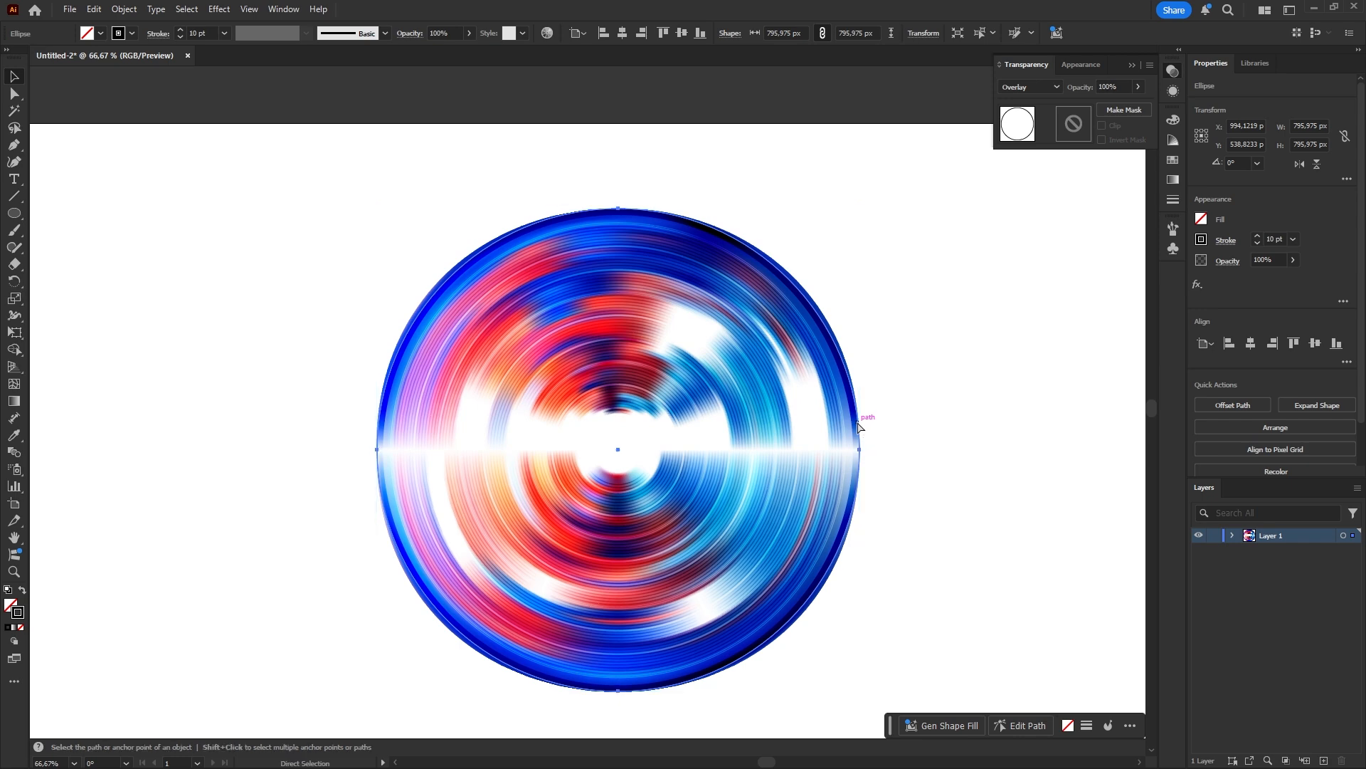
key(v)
key(a)
key(v)
key(a)
key(v)
drag(970, 305, 339, 486)
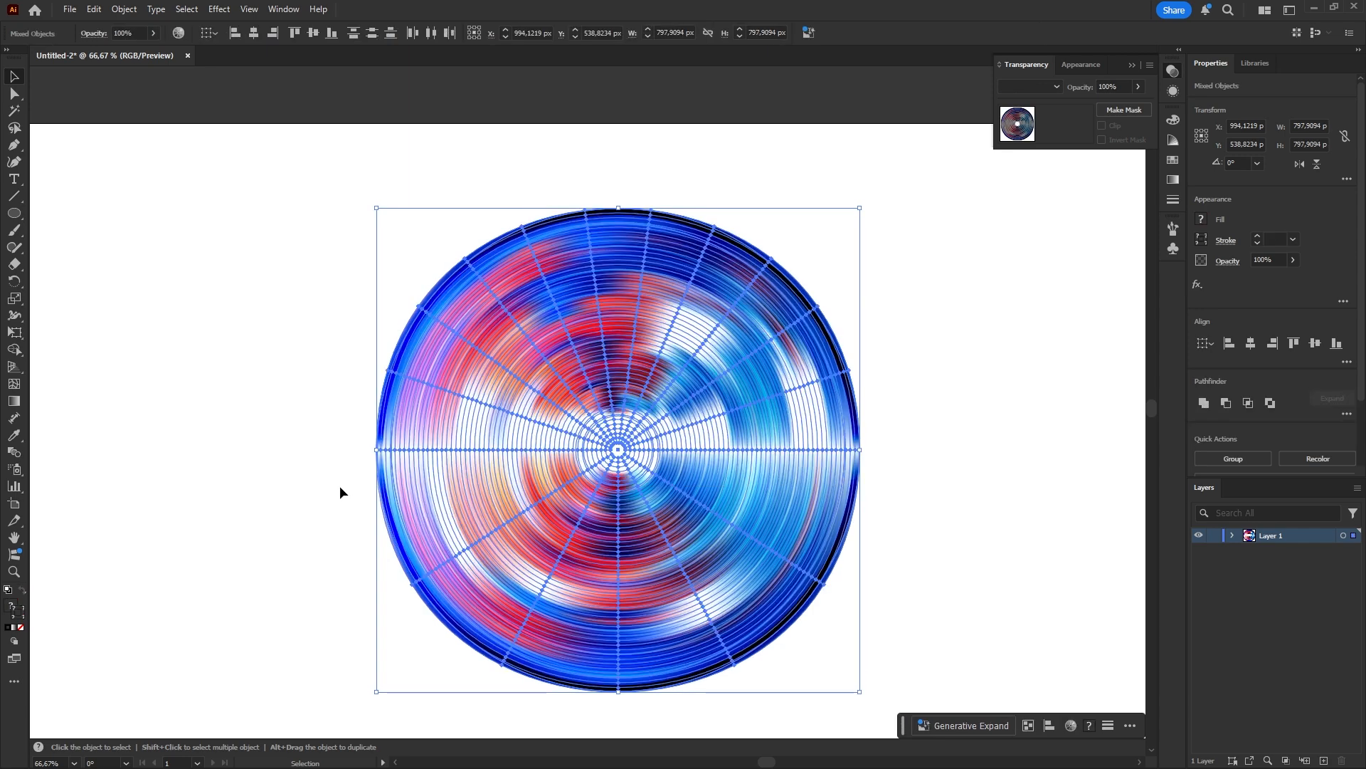
right_click(460, 430)
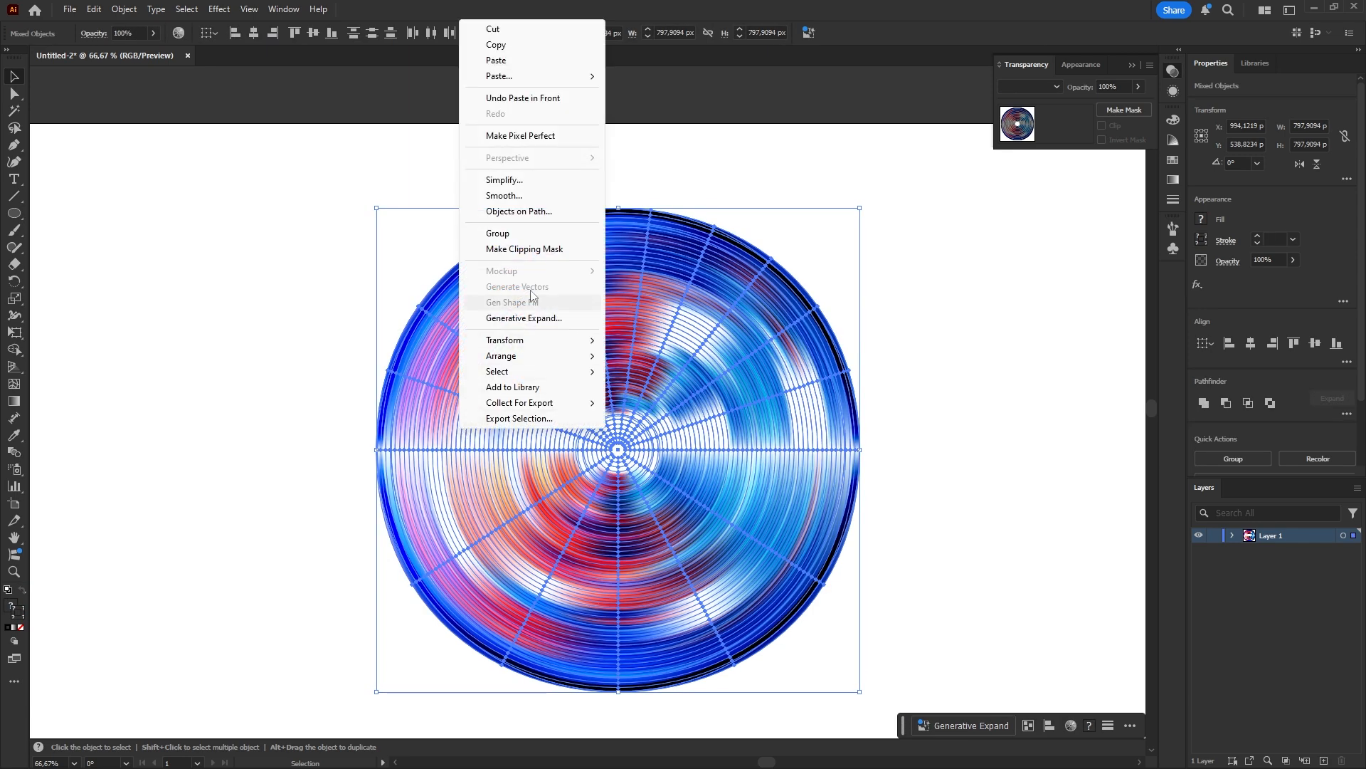
click(539, 250)
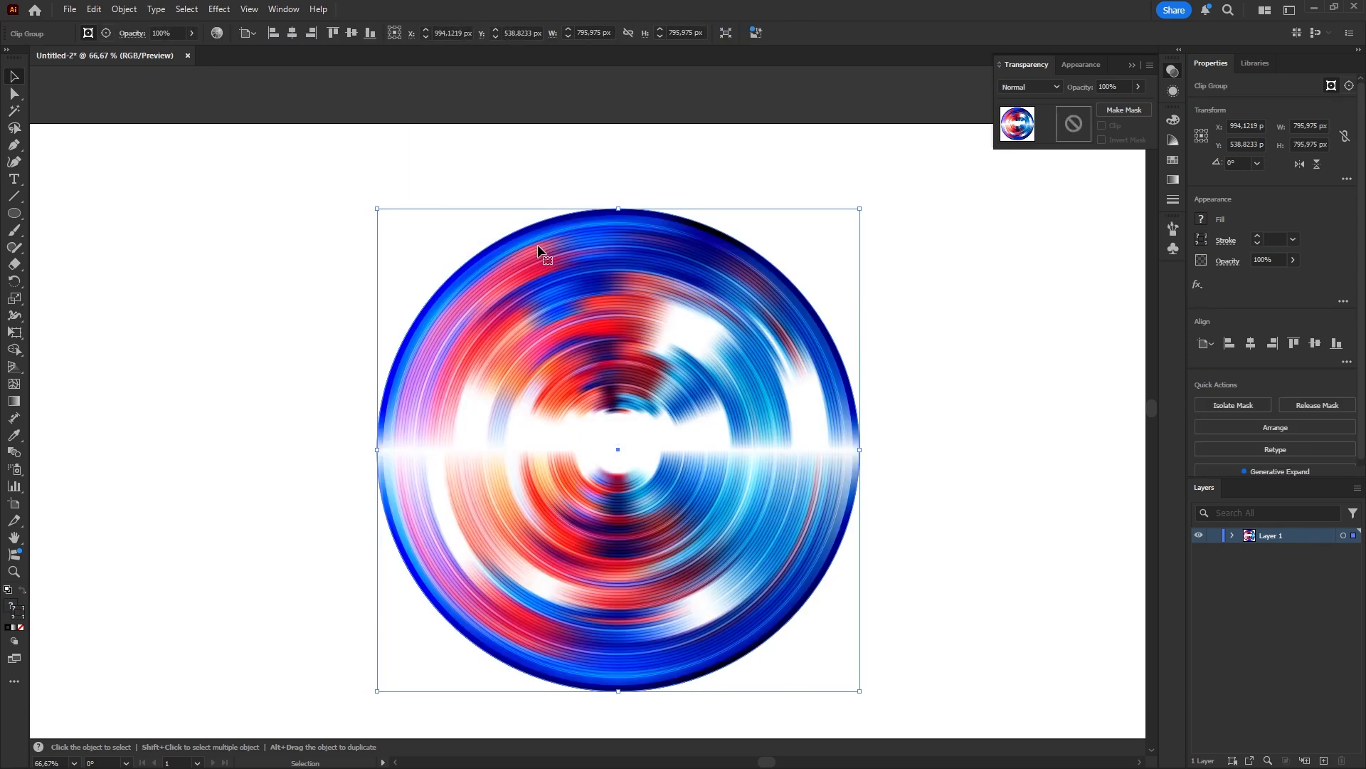
click(553, 158)
scroll(558, 172, down, 1)
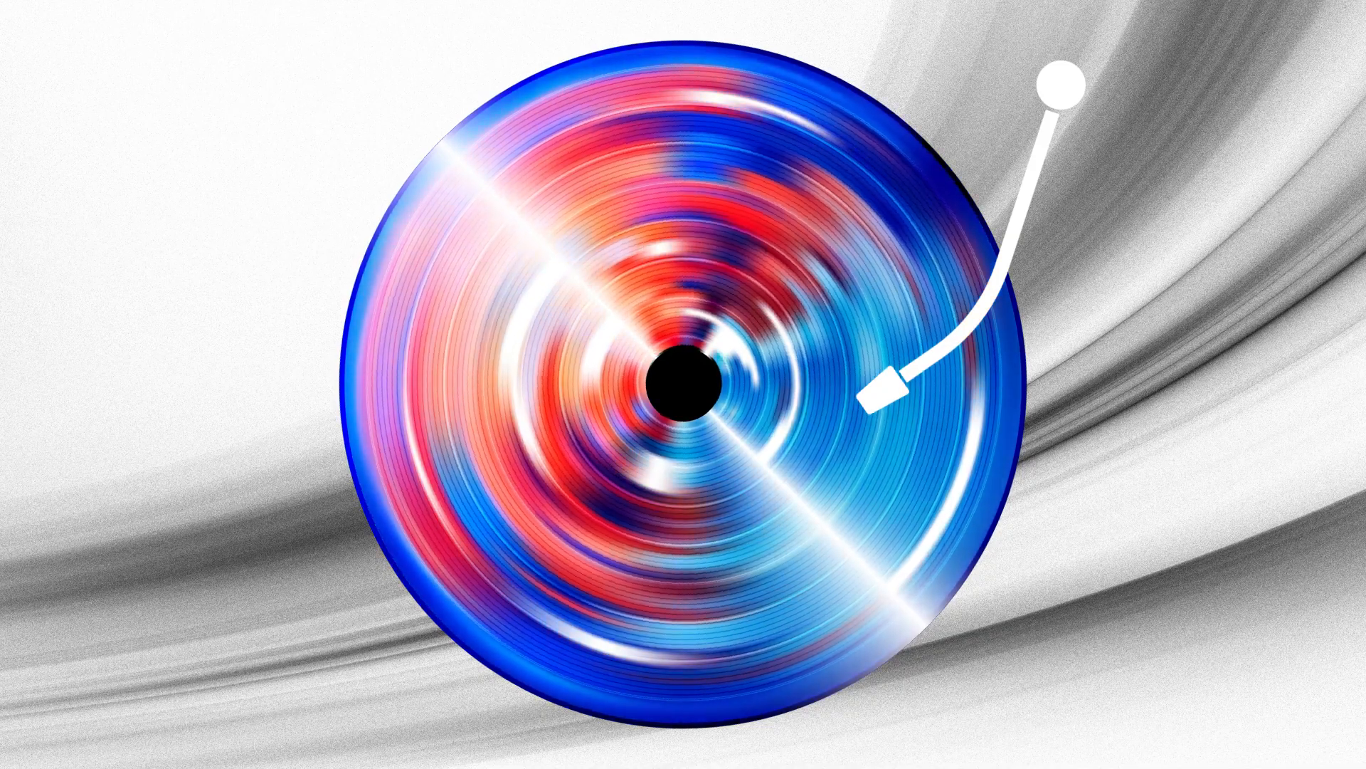